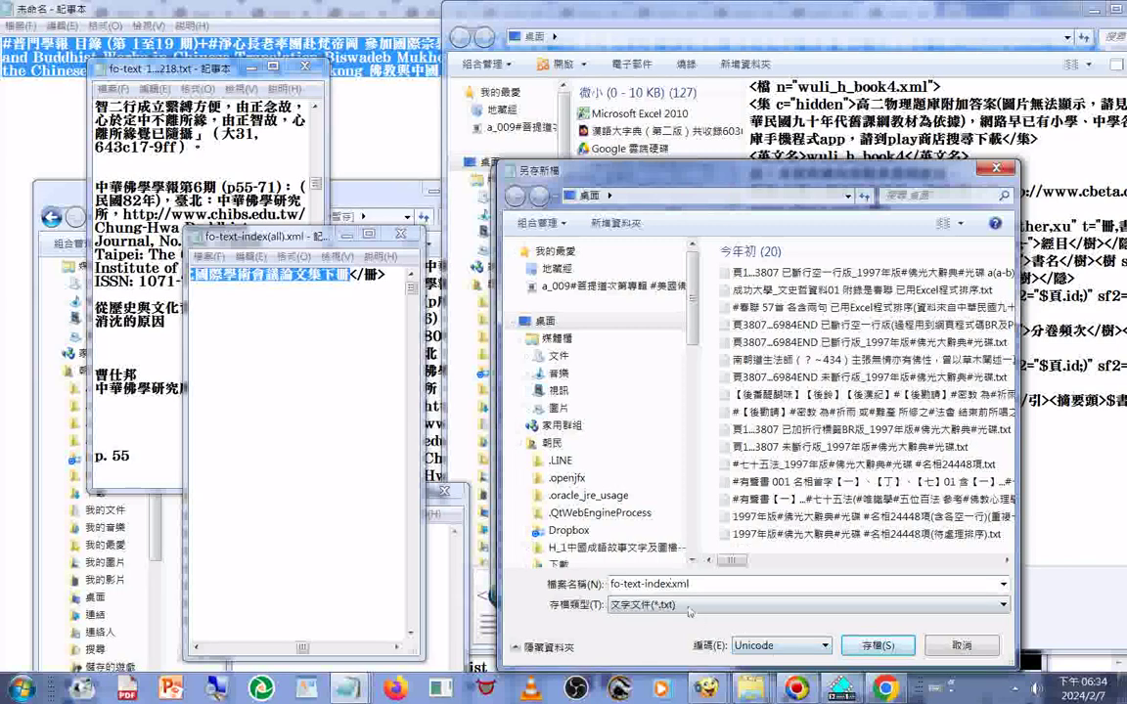
# Step: Save the XML settings document to the desktop as fo-text-index.xml with all file types and Unicode encoding
pyautogui.click(631, 572)
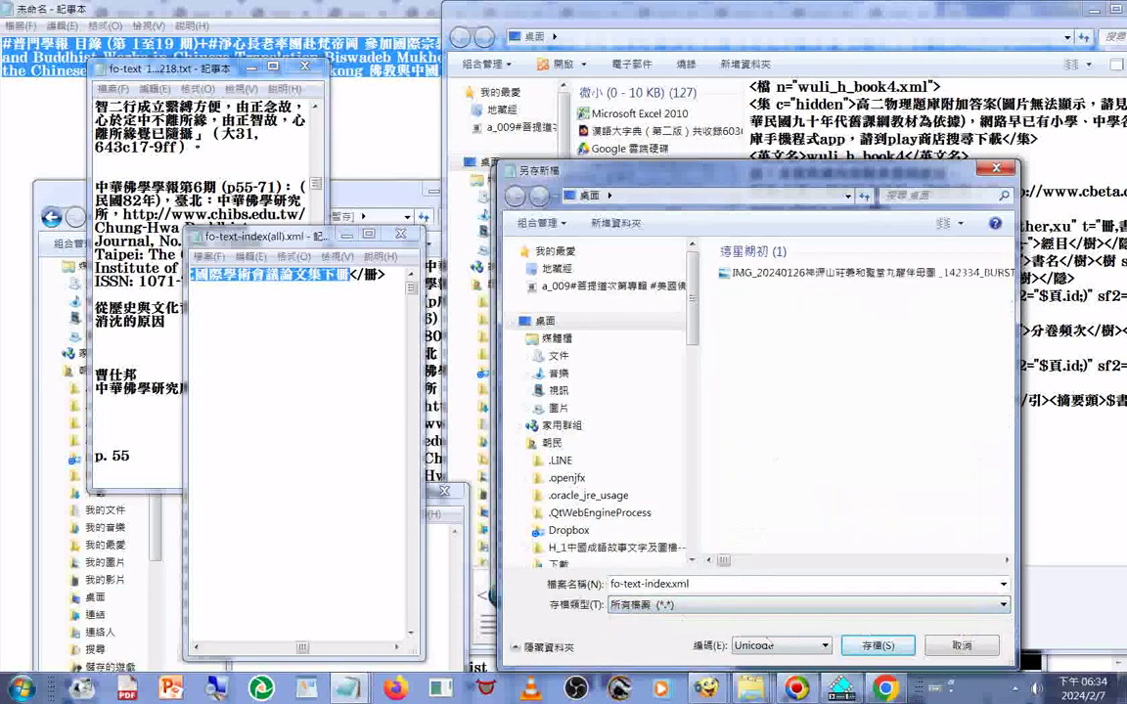
pyautogui.click(876, 647)
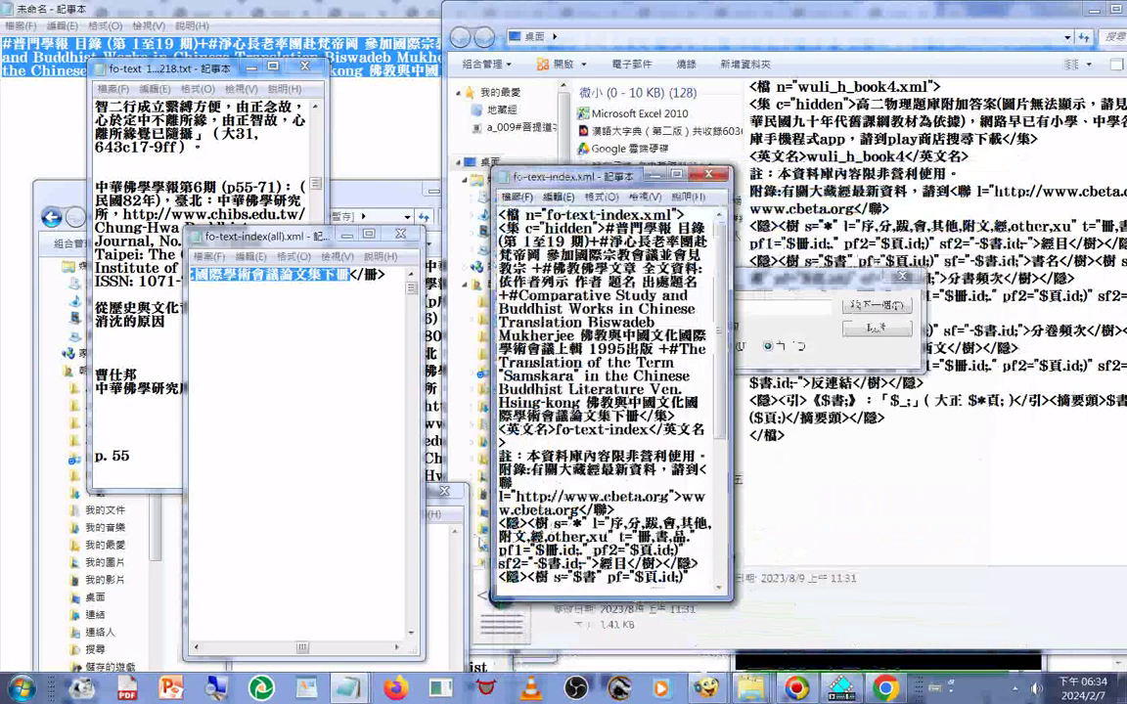
# Step: Create a new Notepad document listing fo-text-index.xml and fo-text-index(all).xml on two separate lines
pyautogui.press('super')
pyautogui.click(48, 109)
pyautogui.rightClick(305, 575)
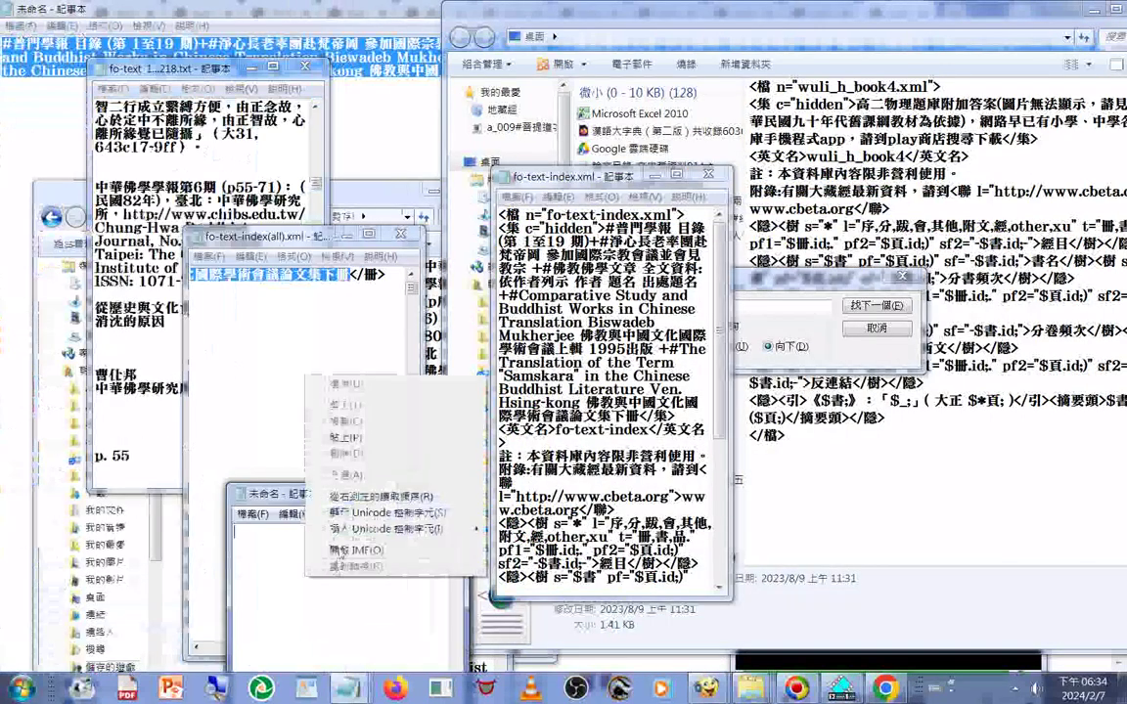
pyautogui.click(344, 440)
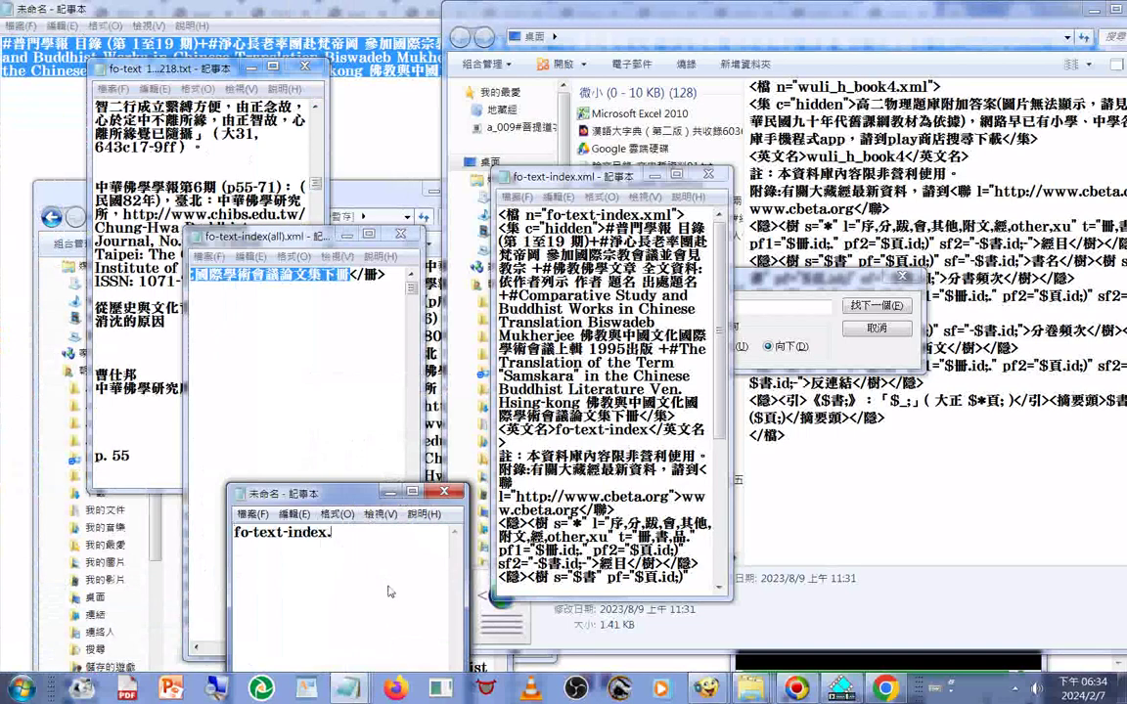
pyautogui.write('.xml')
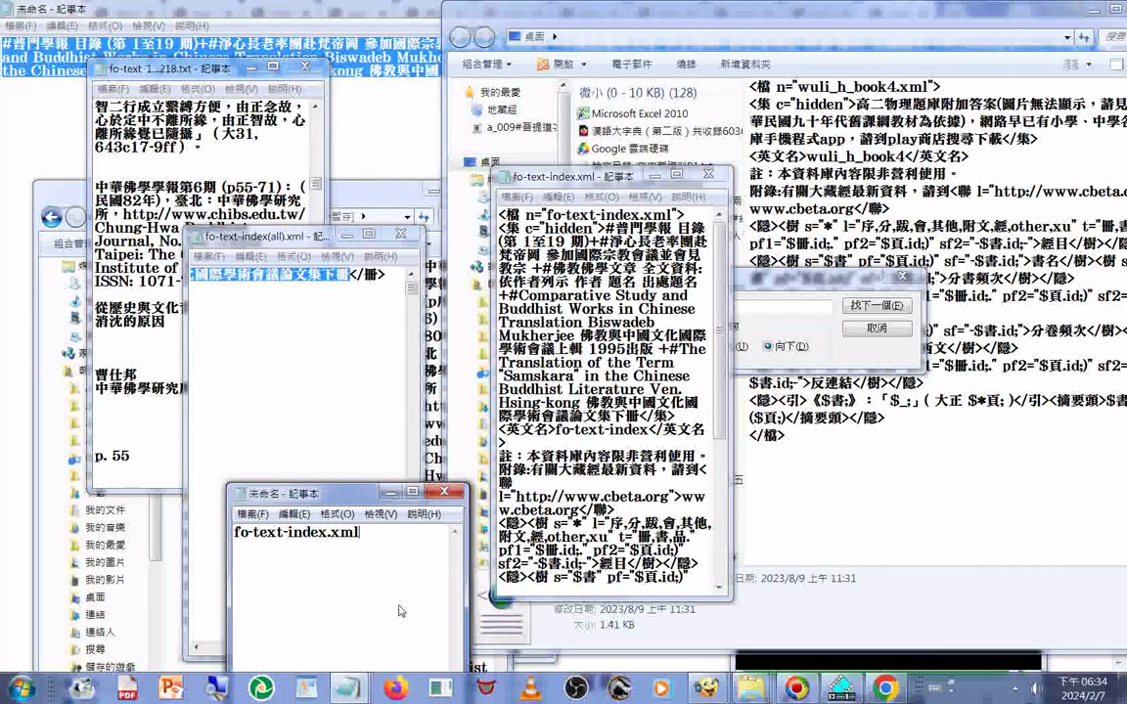
pyautogui.press('Return')
pyautogui.write('fo-text-index')
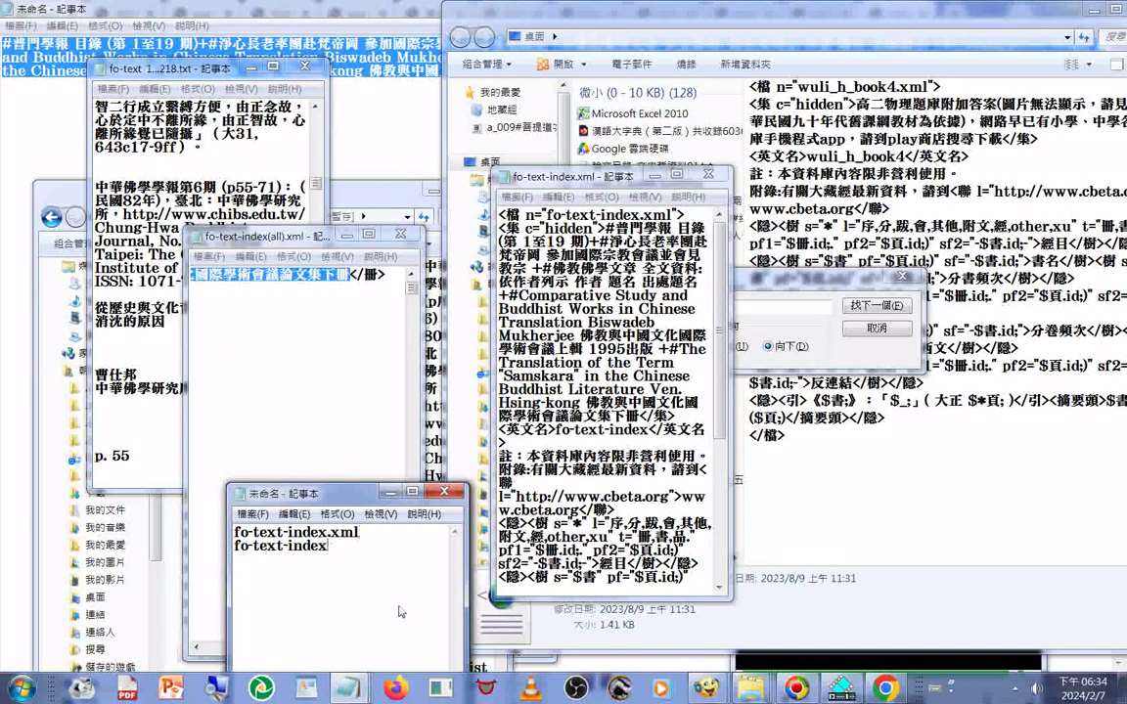
pyautogui.write('all).xml')
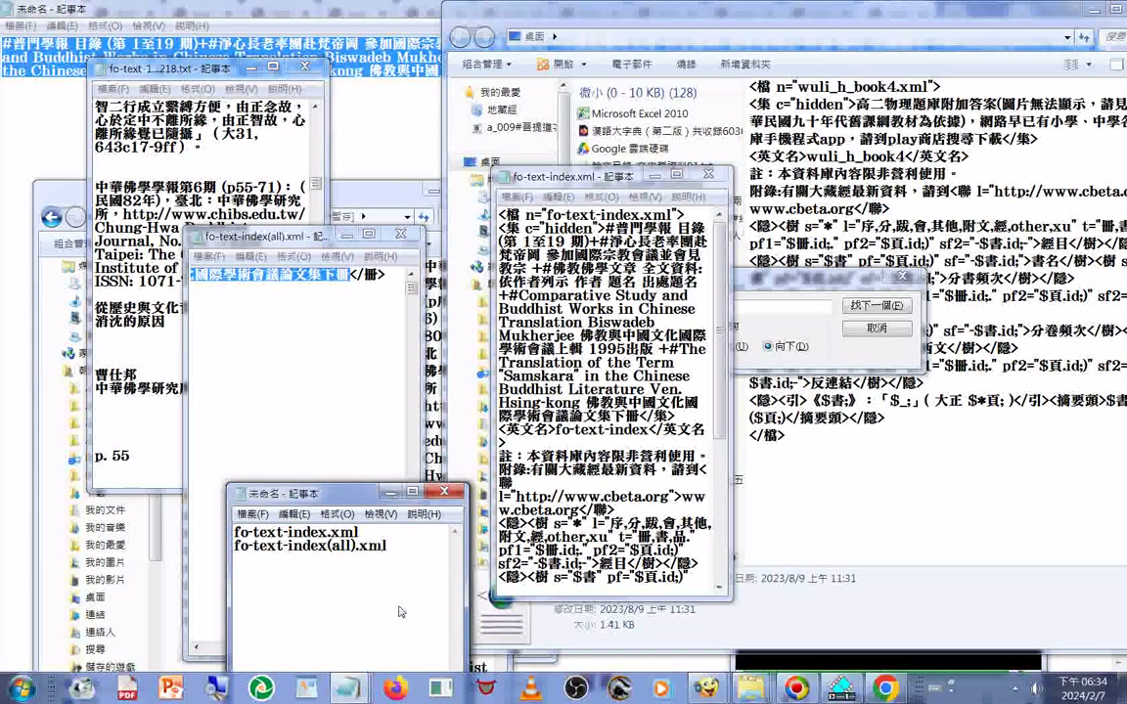
# Step: Save the file list as fo-text-index.lst on drive H: with all file types and Unicode encoding
pyautogui.click(252, 514)
pyautogui.click(284, 580)
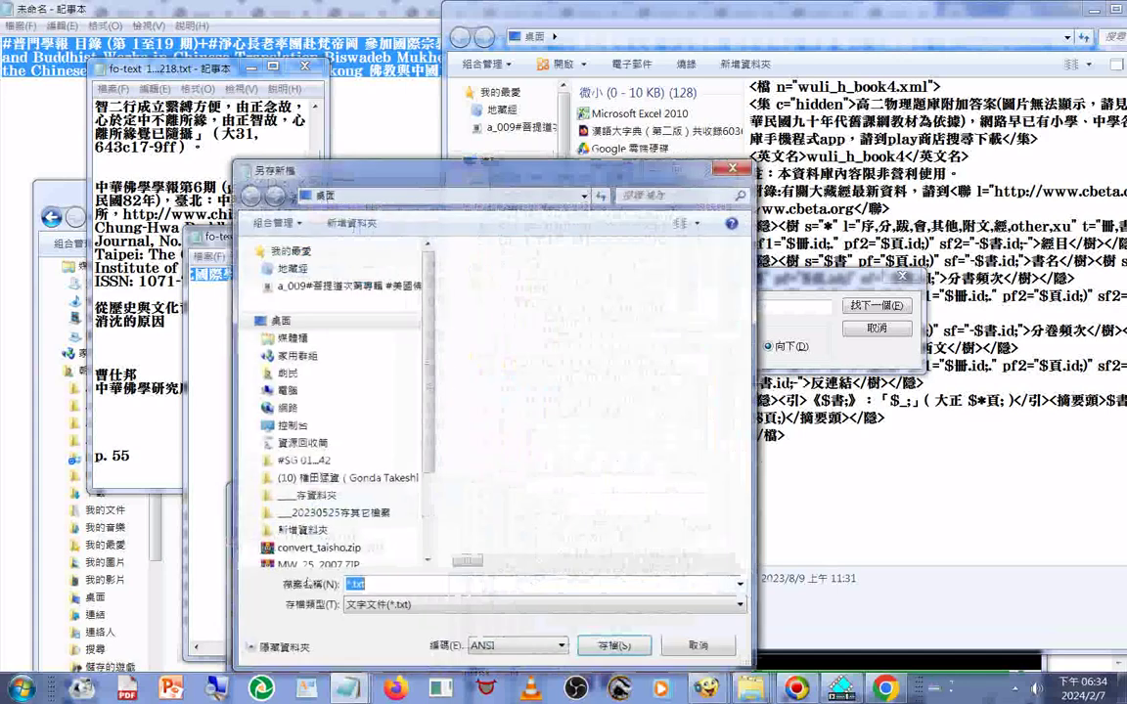
pyautogui.rightClick(362, 587)
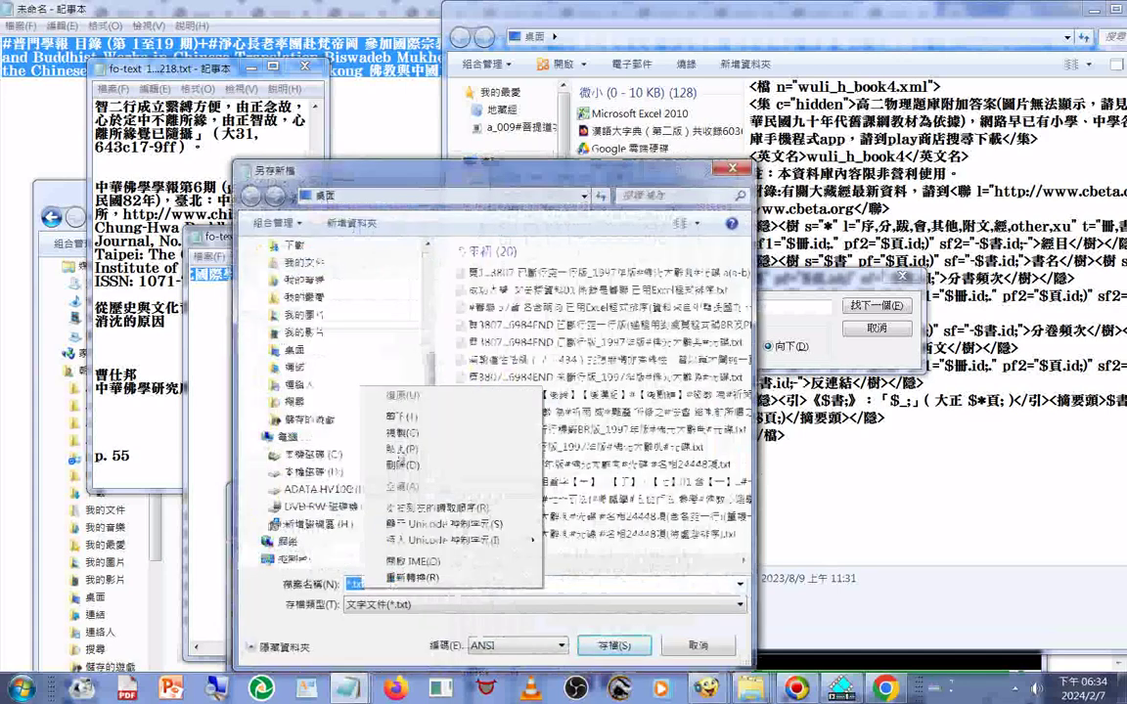
pyautogui.click(398, 458)
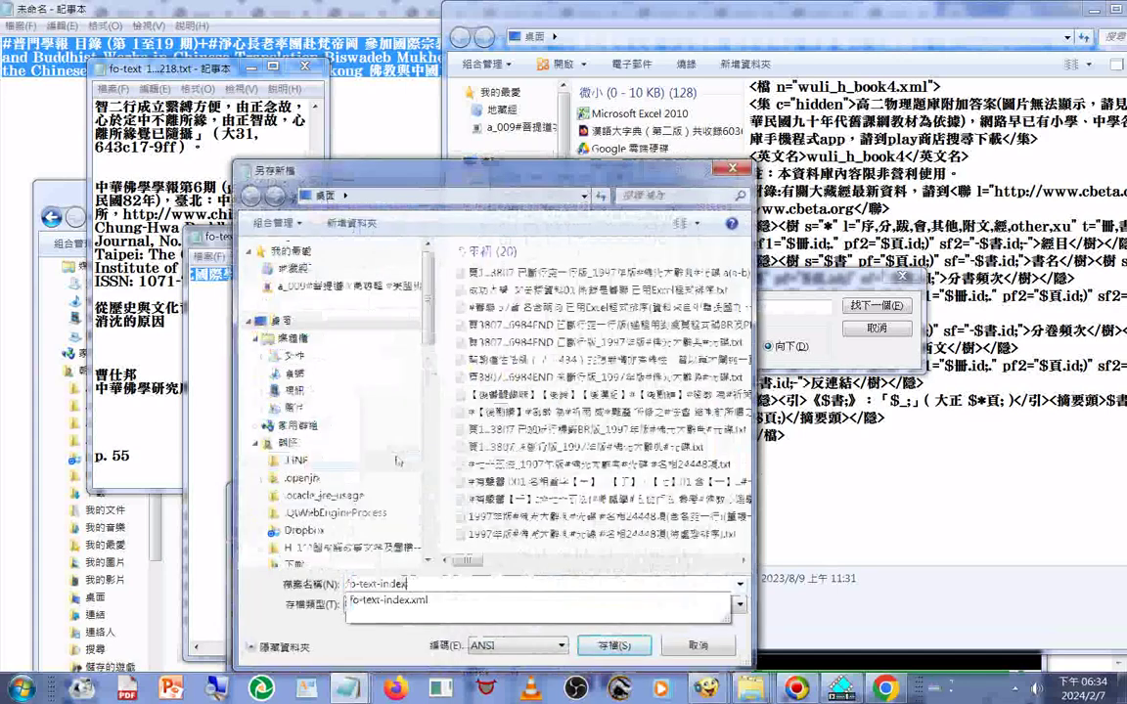
pyautogui.write('.t')
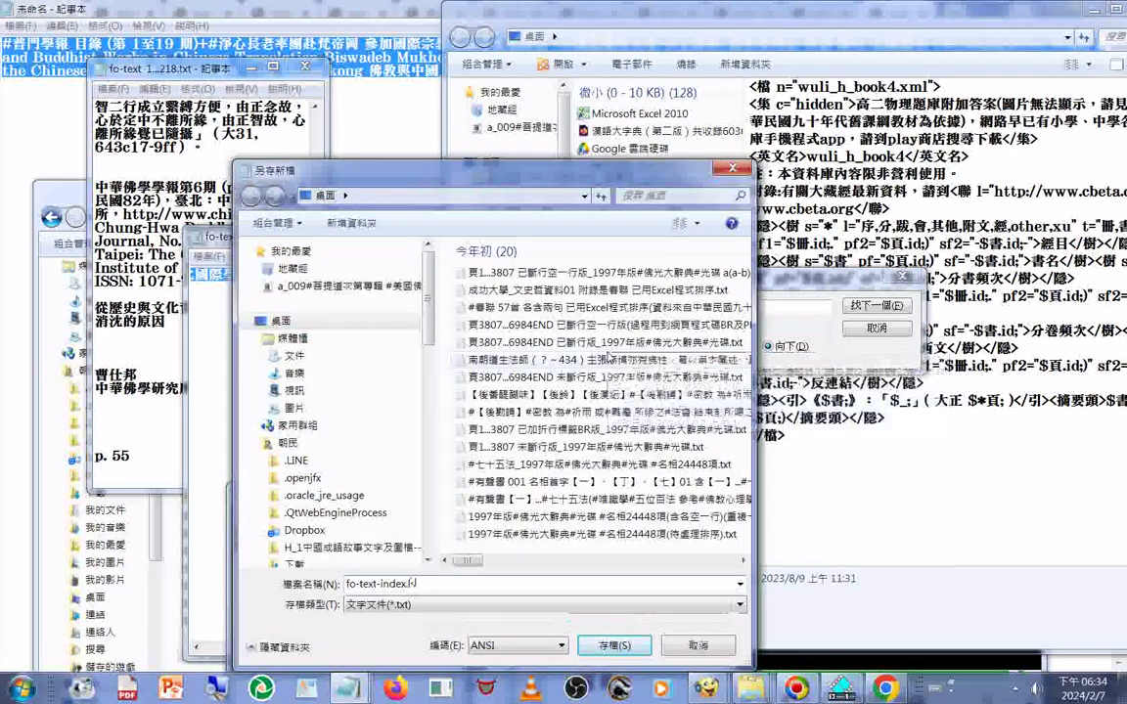
pyautogui.write('lst')
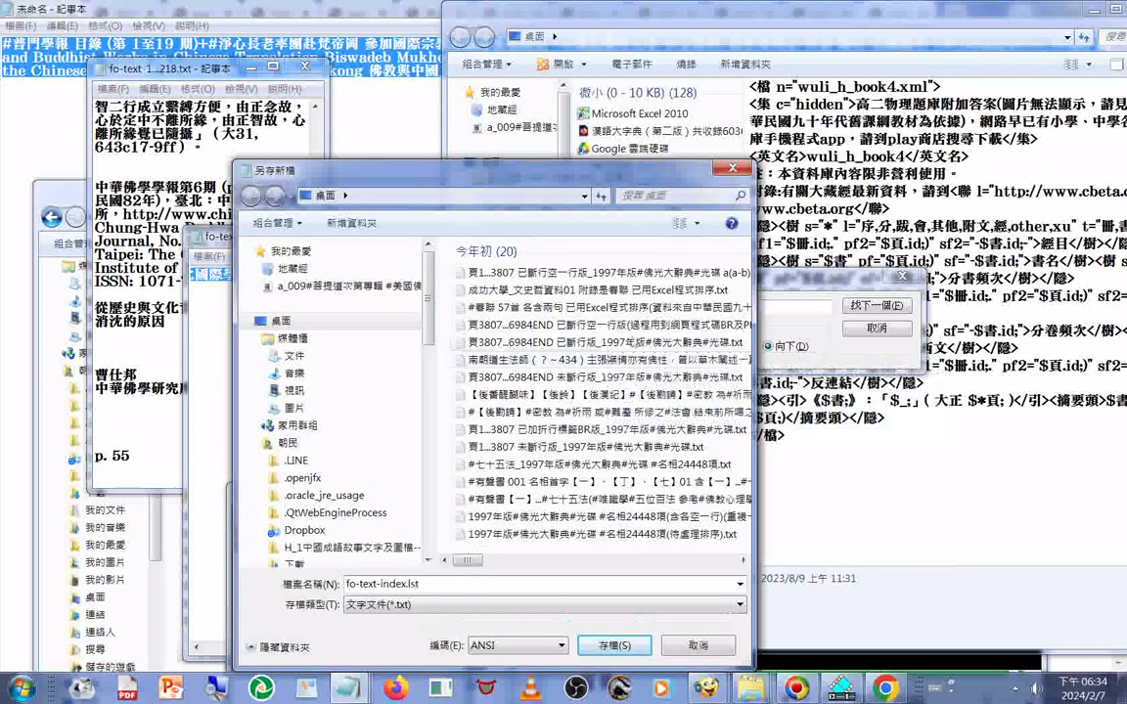
pyautogui.click(408, 606)
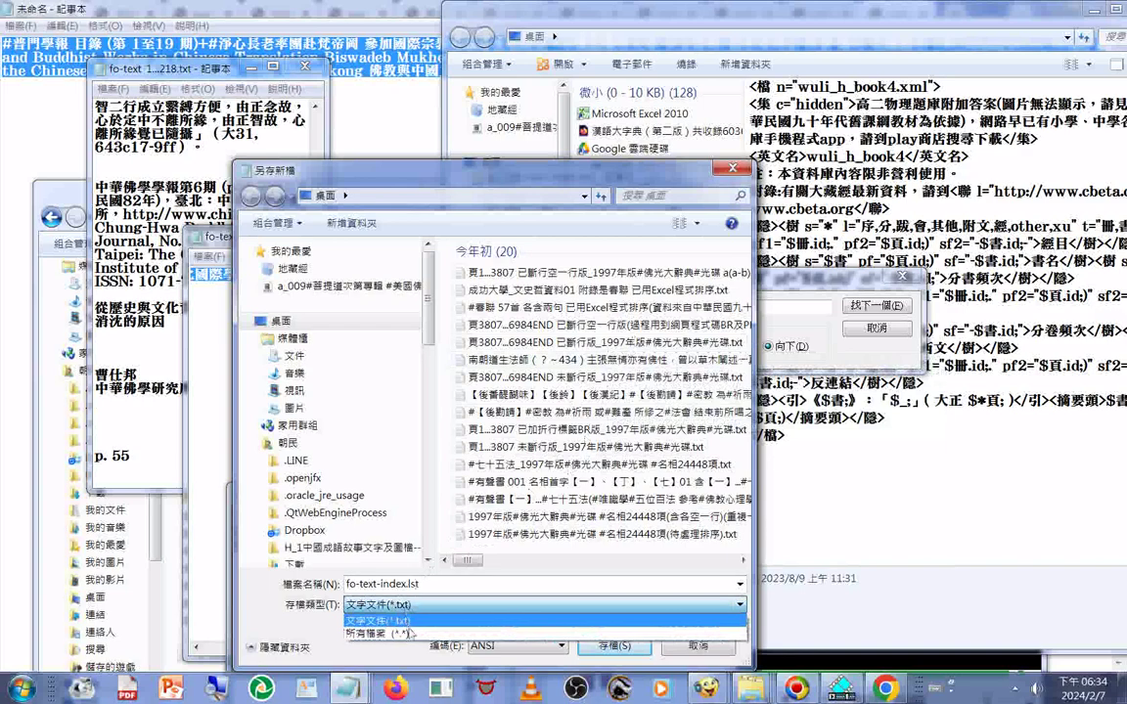
pyautogui.click(404, 586)
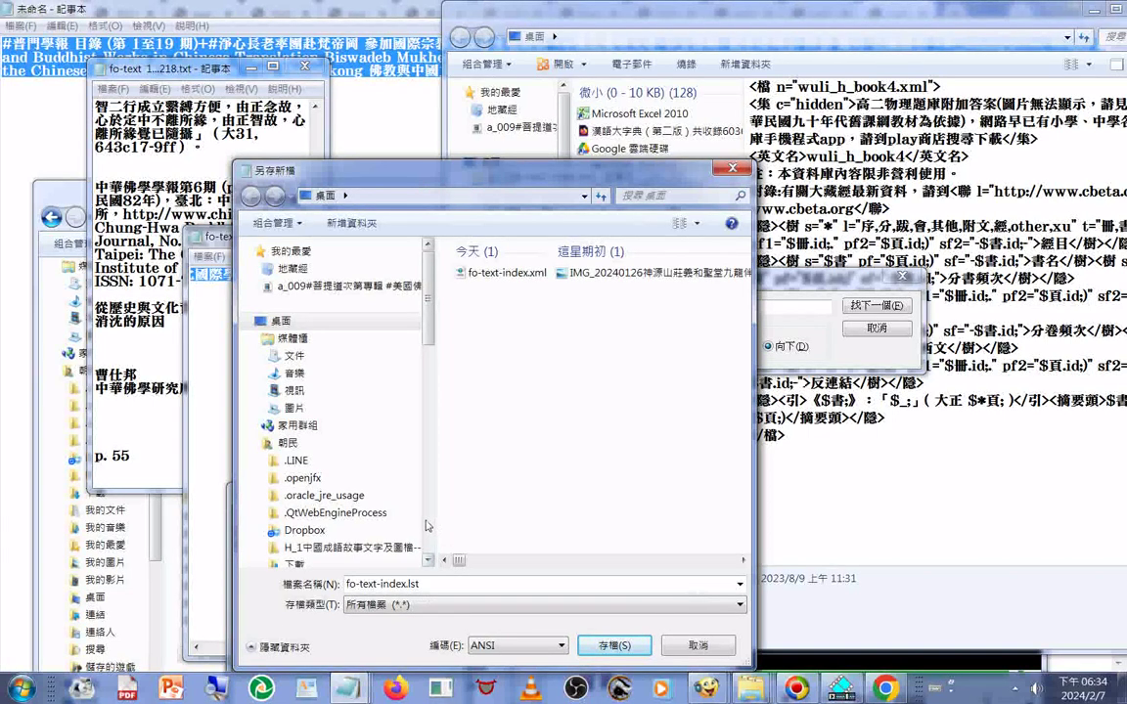
pyautogui.scroll(-5, 427, 527)
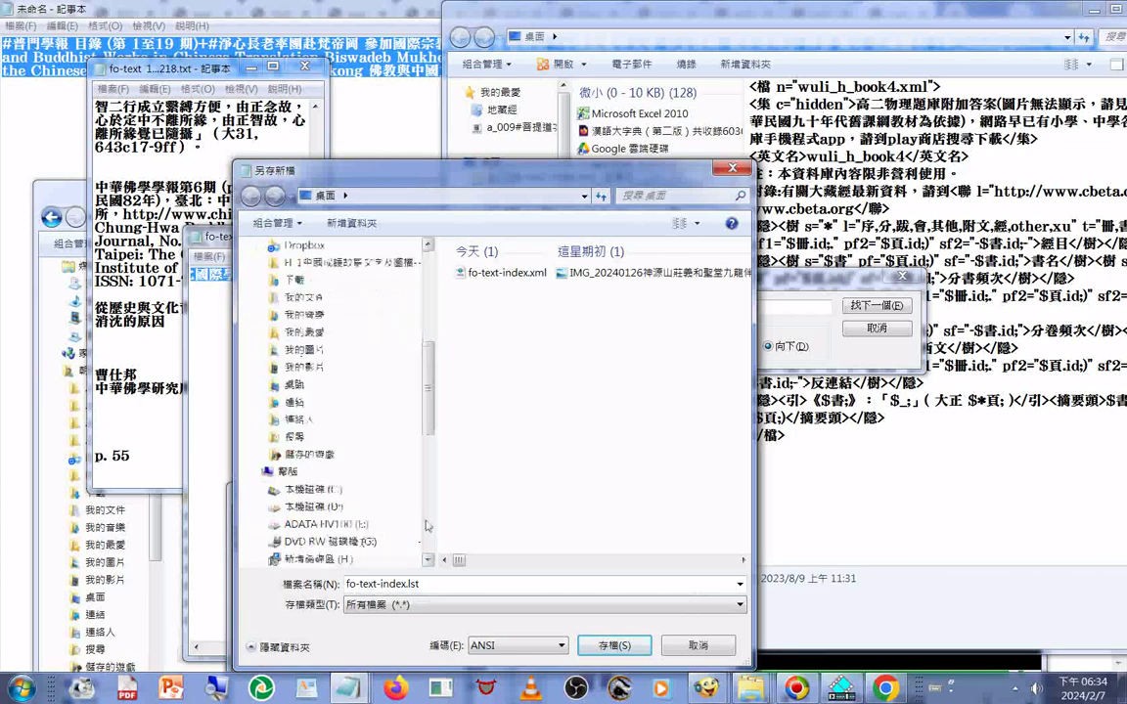
pyautogui.click(347, 559)
pyautogui.scroll(-1, 517, 645)
pyautogui.click(593, 645)
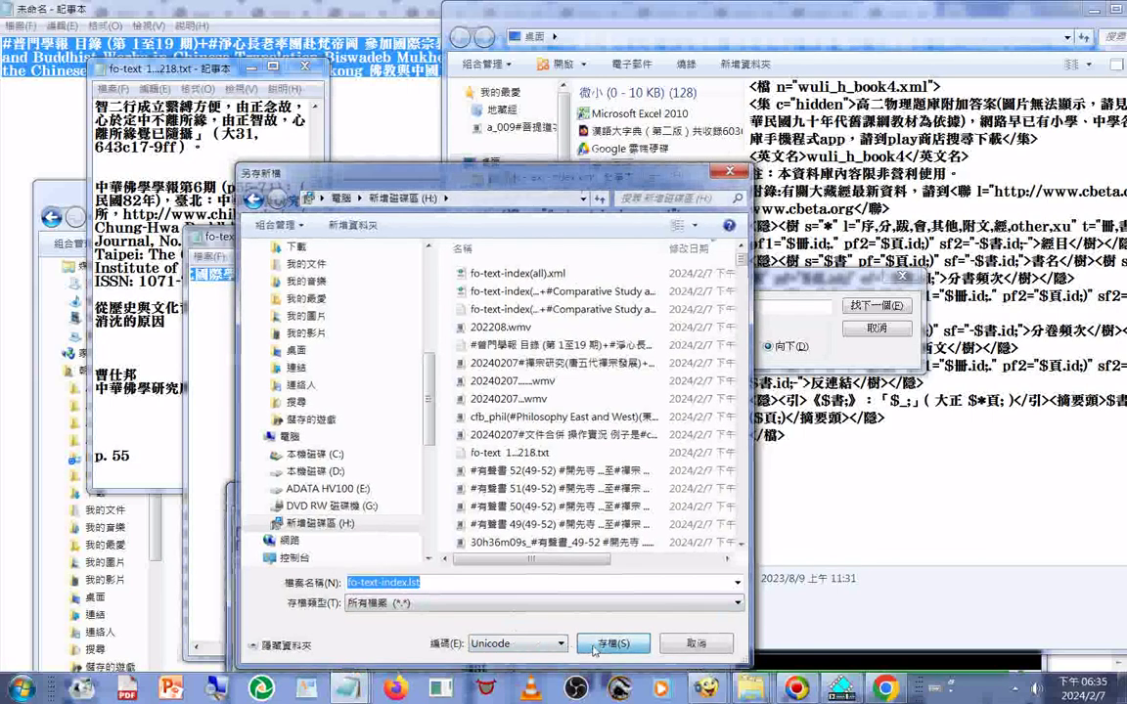
# Step: Open wuli_h_book4.lst from the desktop folder in Notepad and examine how its XML file names are listed
pyautogui.moveTo(750, 687)
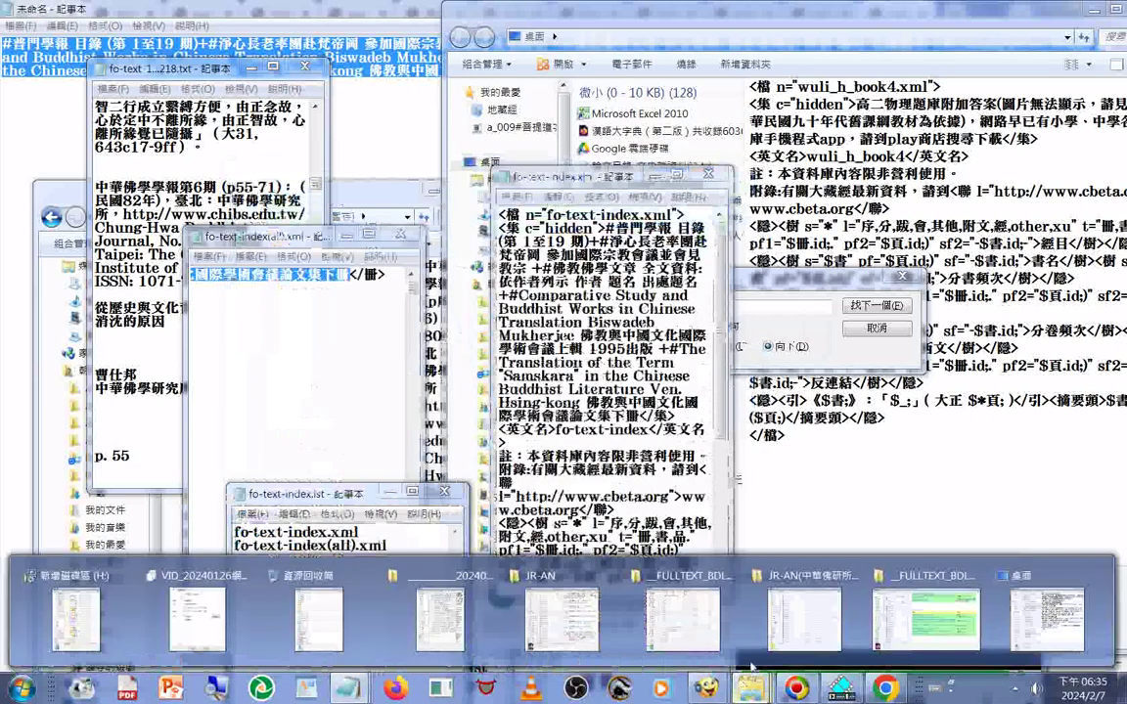
pyautogui.click(1023, 585)
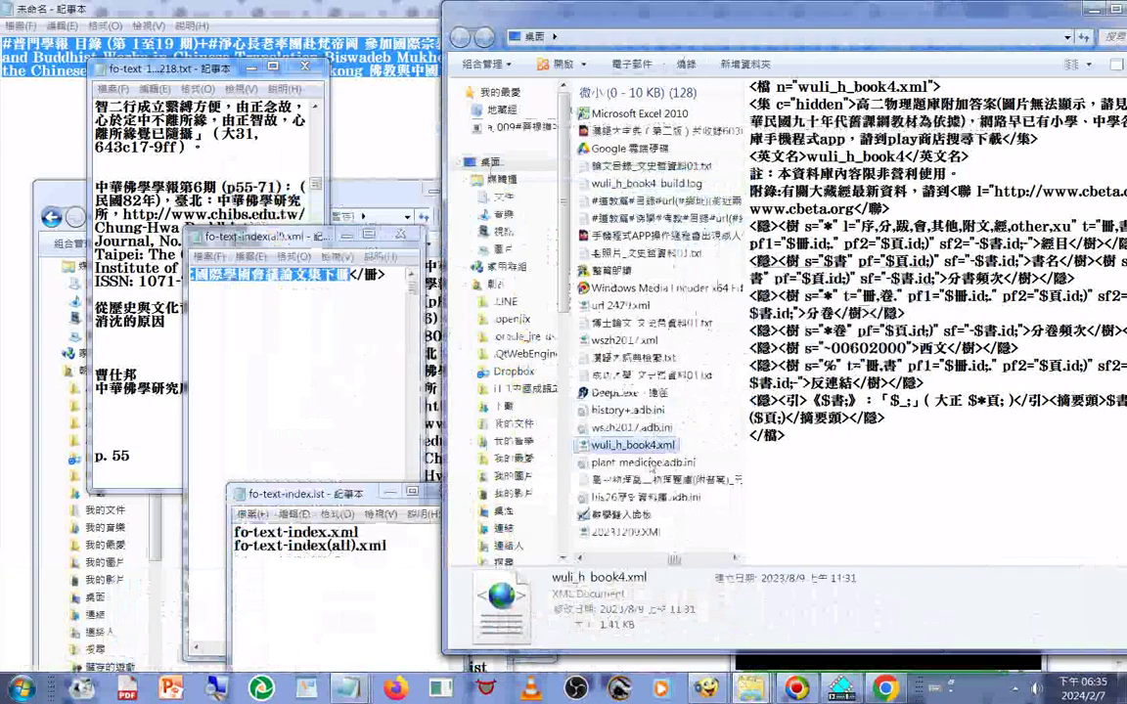
pyautogui.scroll(-3, 640, 463)
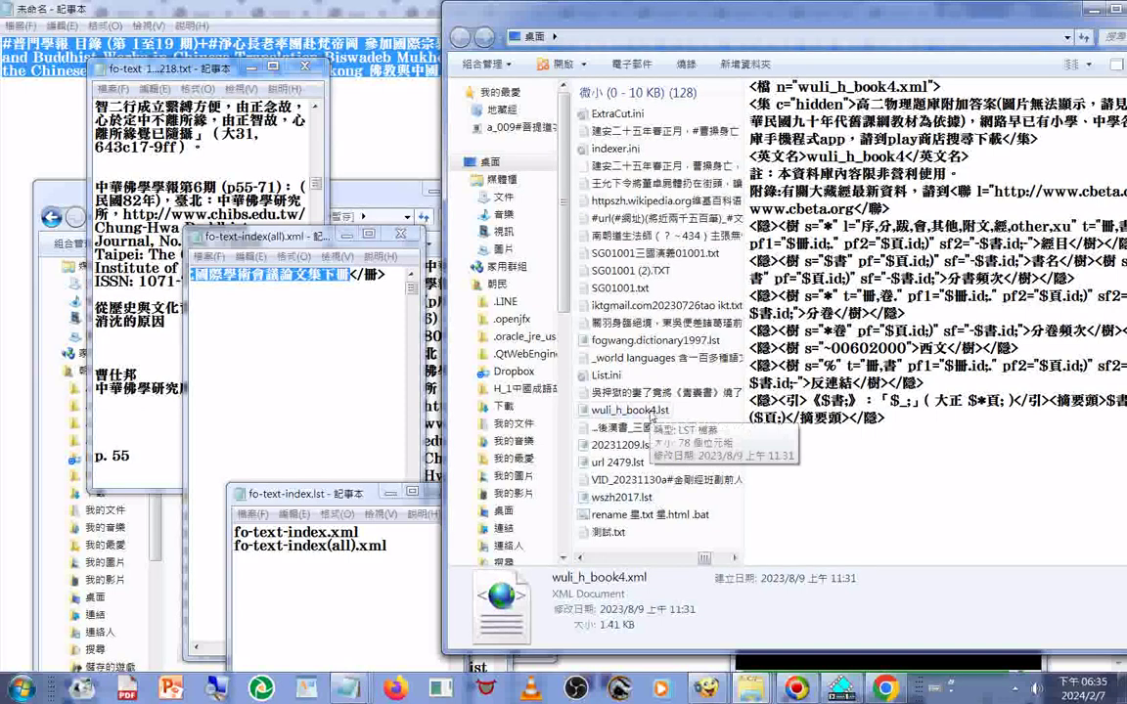
pyautogui.rightClick(651, 411)
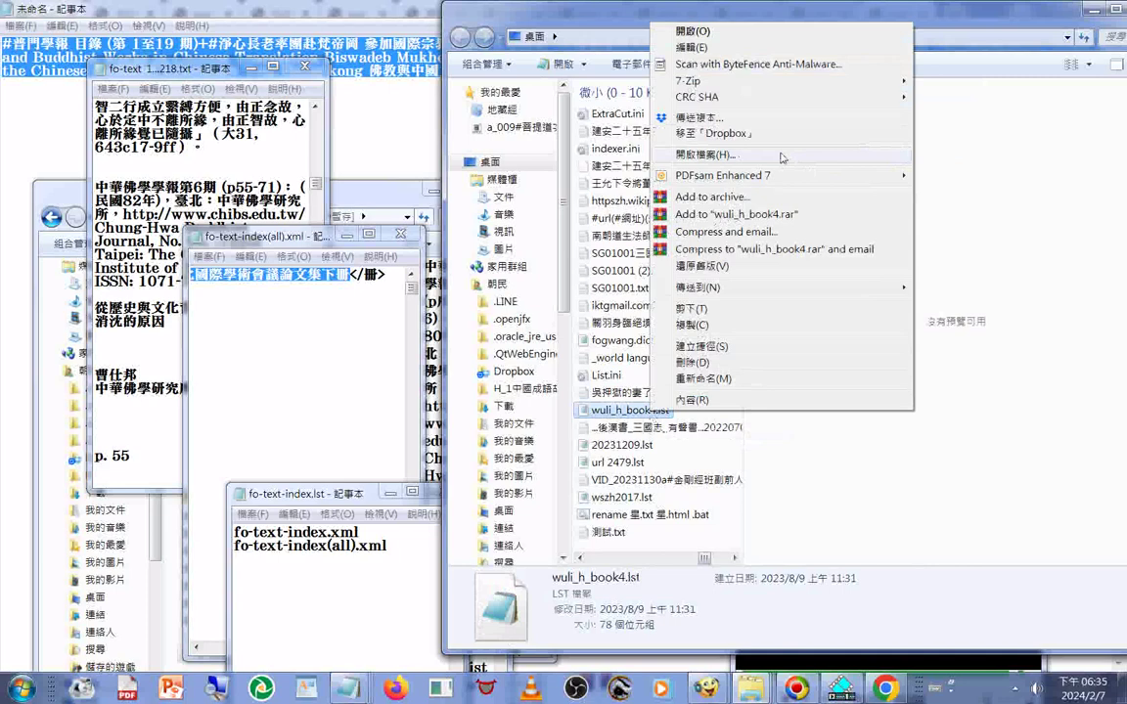
pyautogui.click(709, 155)
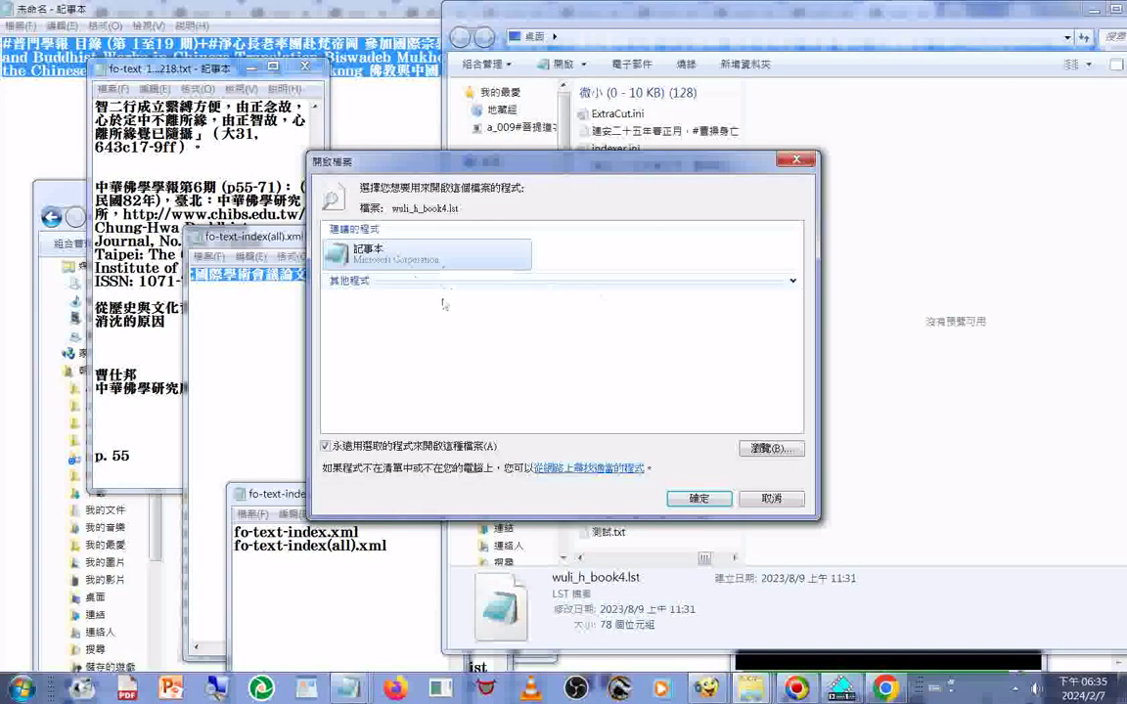
pyautogui.click(697, 497)
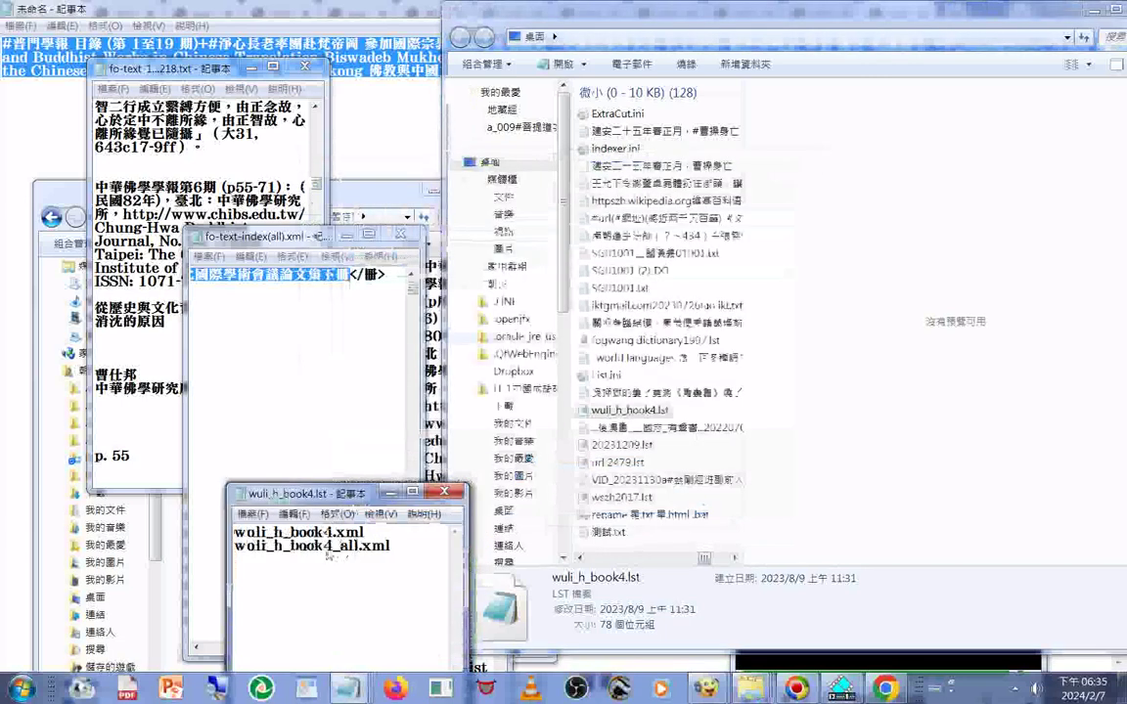
pyautogui.moveTo(333, 548); pyautogui.dragTo(461, 549)
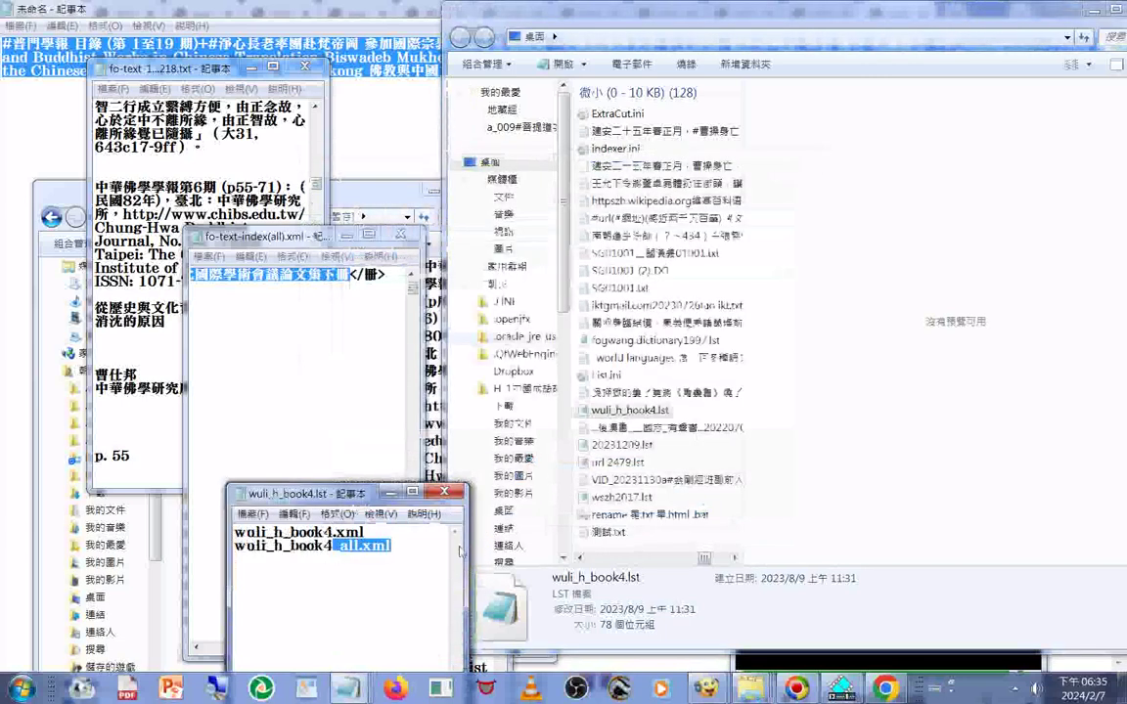
pyautogui.click(389, 492)
# Step: Look through the files in the desktop folder for the indexer program
pyautogui.click(631, 411)
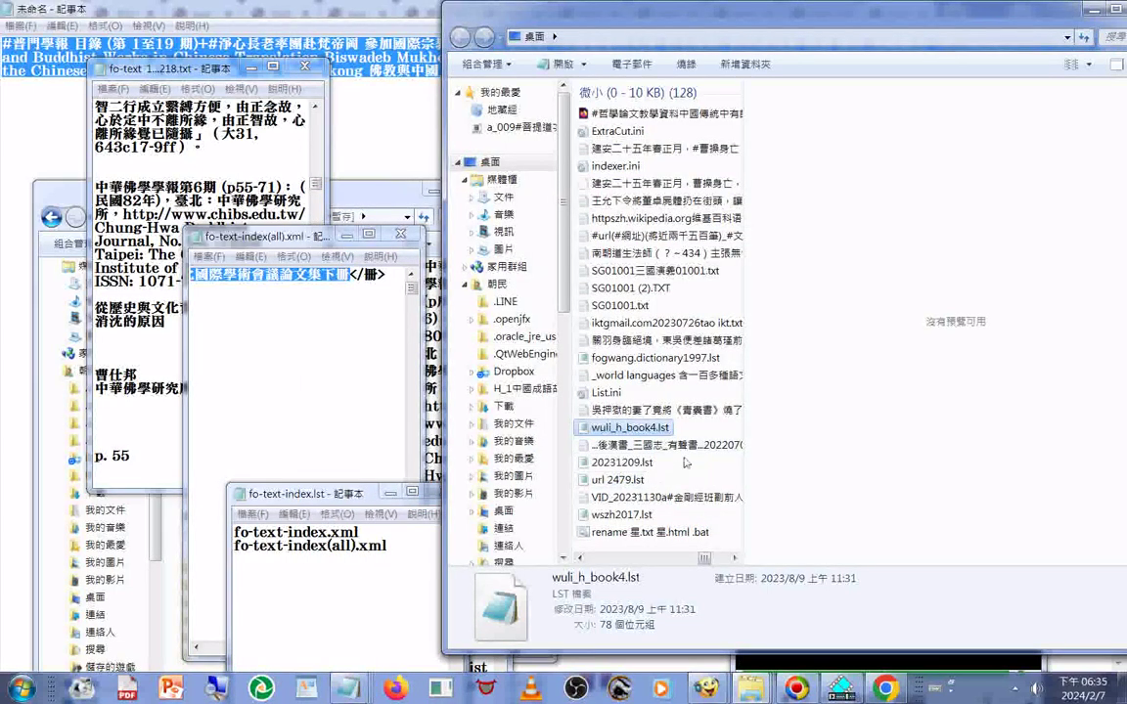
pyautogui.scroll(-5, 665, 474)
pyautogui.scroll(5, 698, 461)
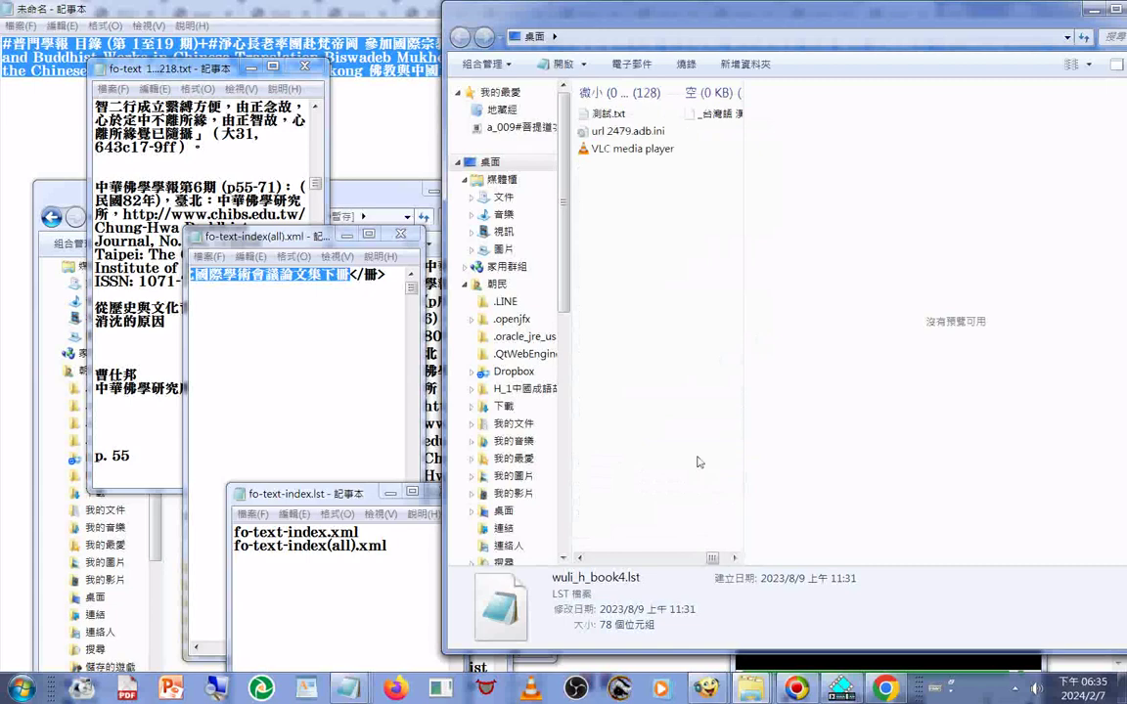
pyautogui.scroll(4, 698, 462)
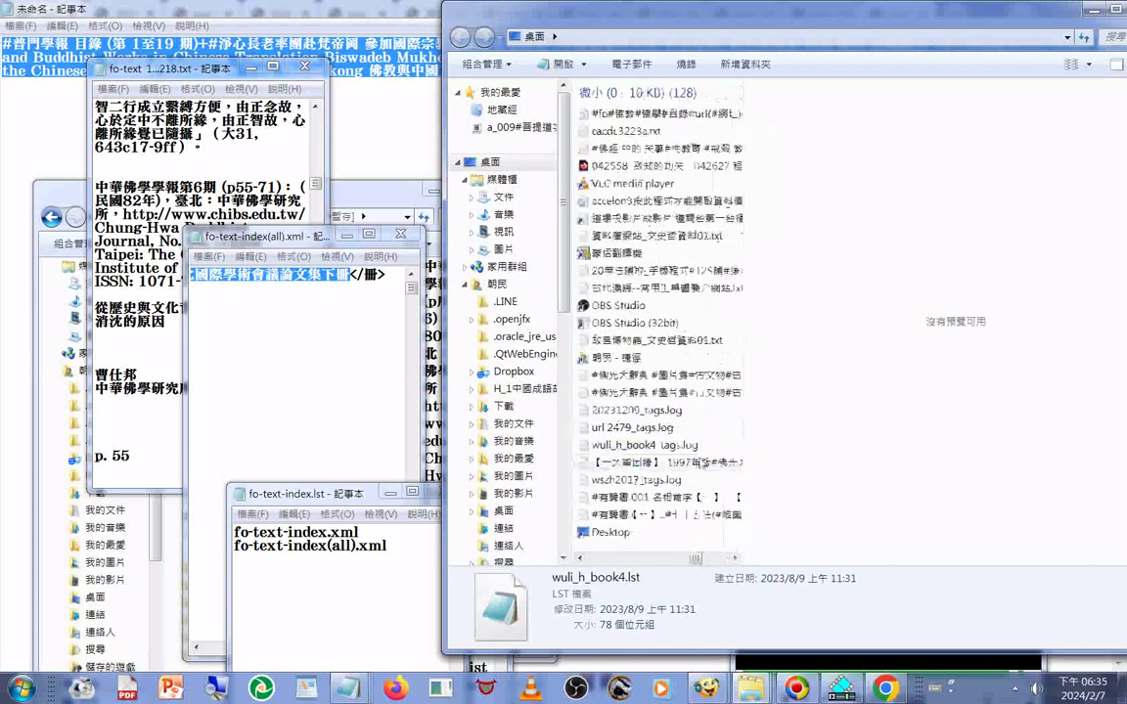
pyautogui.scroll(1, 701, 462)
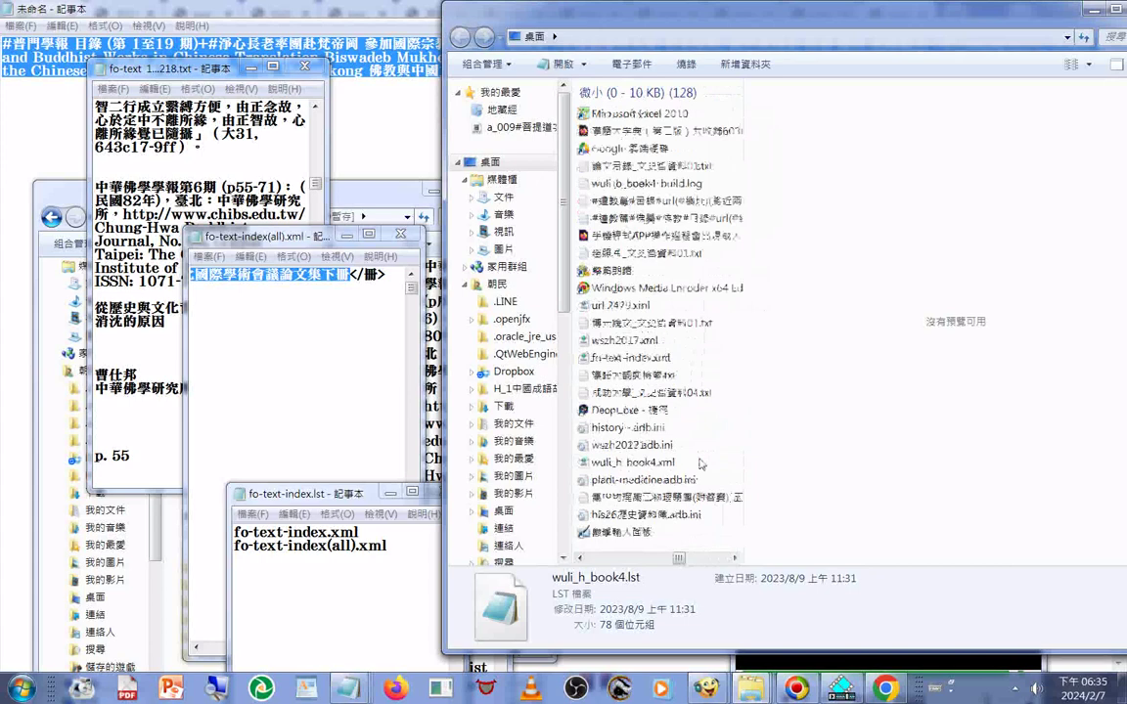
pyautogui.scroll(-2, 700, 464)
pyautogui.scroll(3, 700, 464)
pyautogui.scroll(2, 706, 470)
pyautogui.scroll(1, 707, 473)
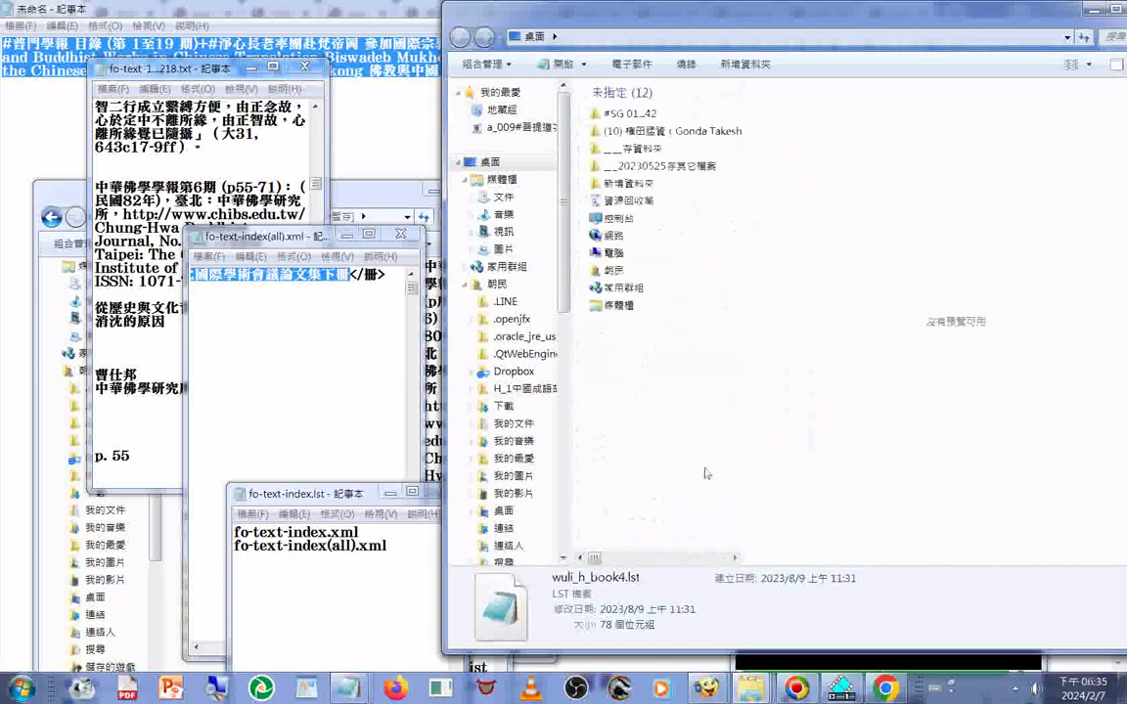
# Step: Sort the desktop folder by type and select indexer.exe among the medium-sized files
pyautogui.rightClick(662, 155)
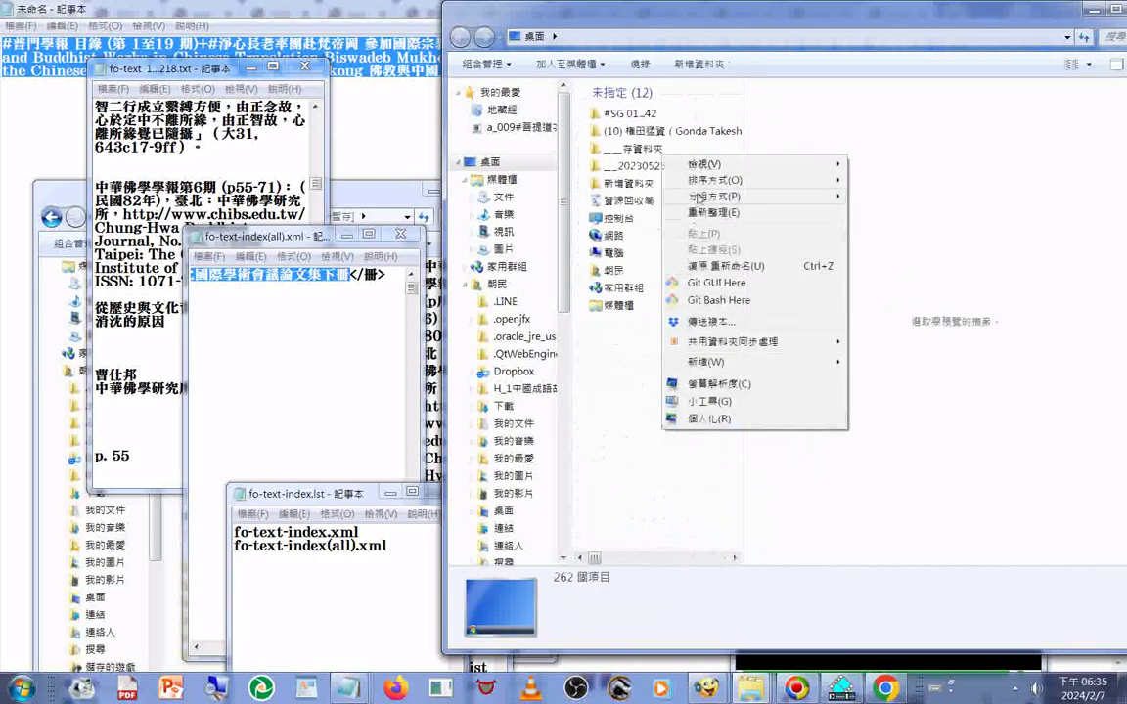
pyautogui.moveTo(700, 182)
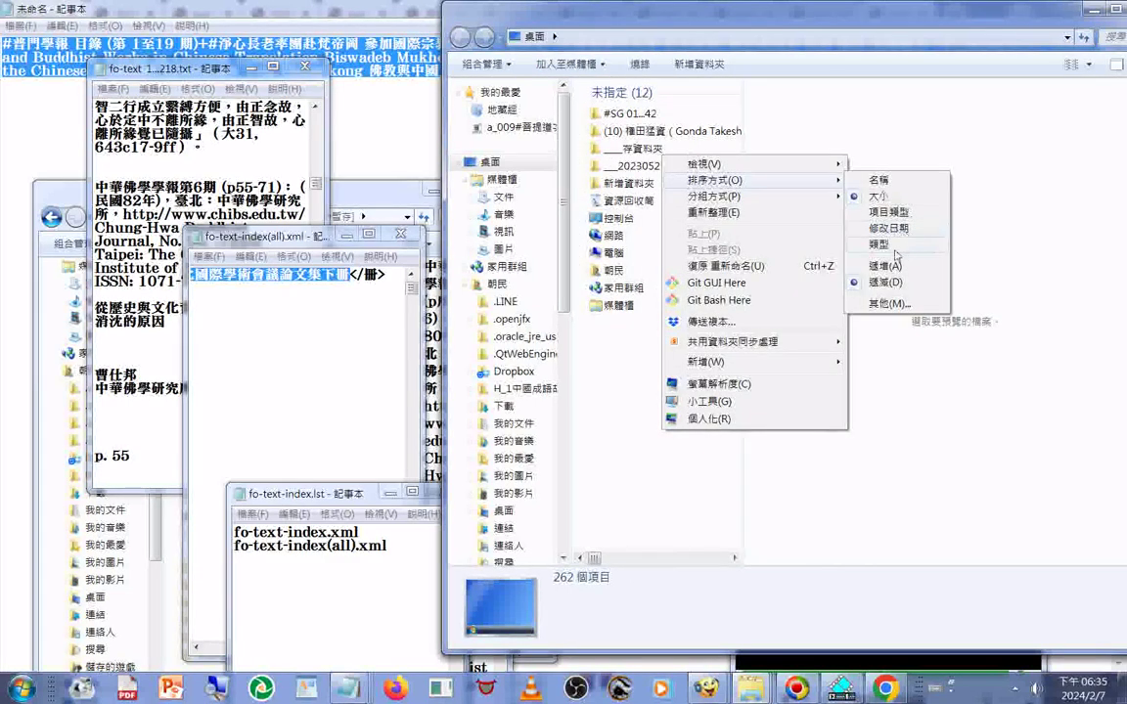
pyautogui.click(885, 244)
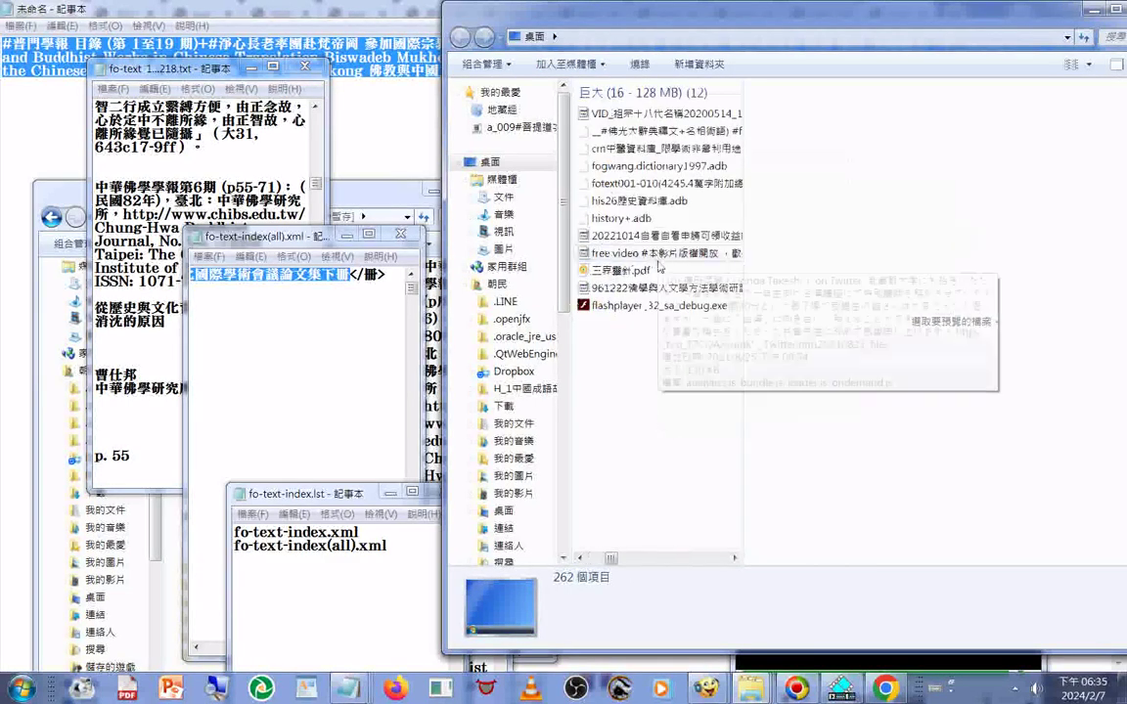
pyautogui.scroll(-2, 665, 279)
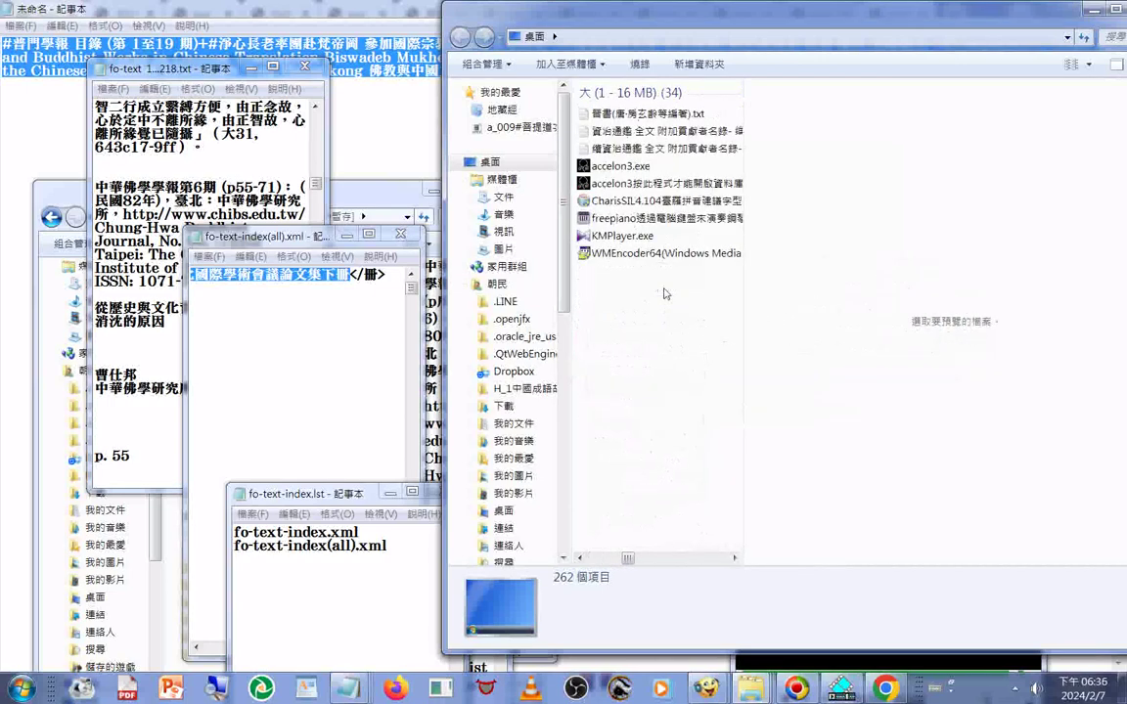
pyautogui.scroll(-5, 664, 293)
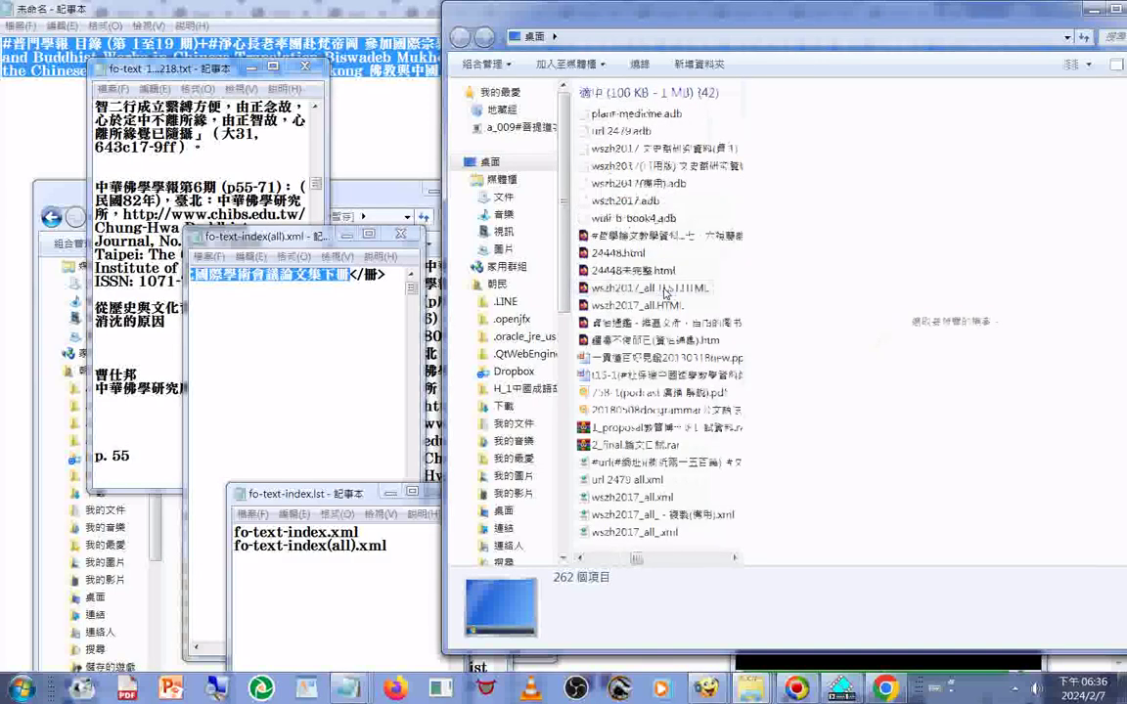
pyautogui.scroll(-2, 650, 470)
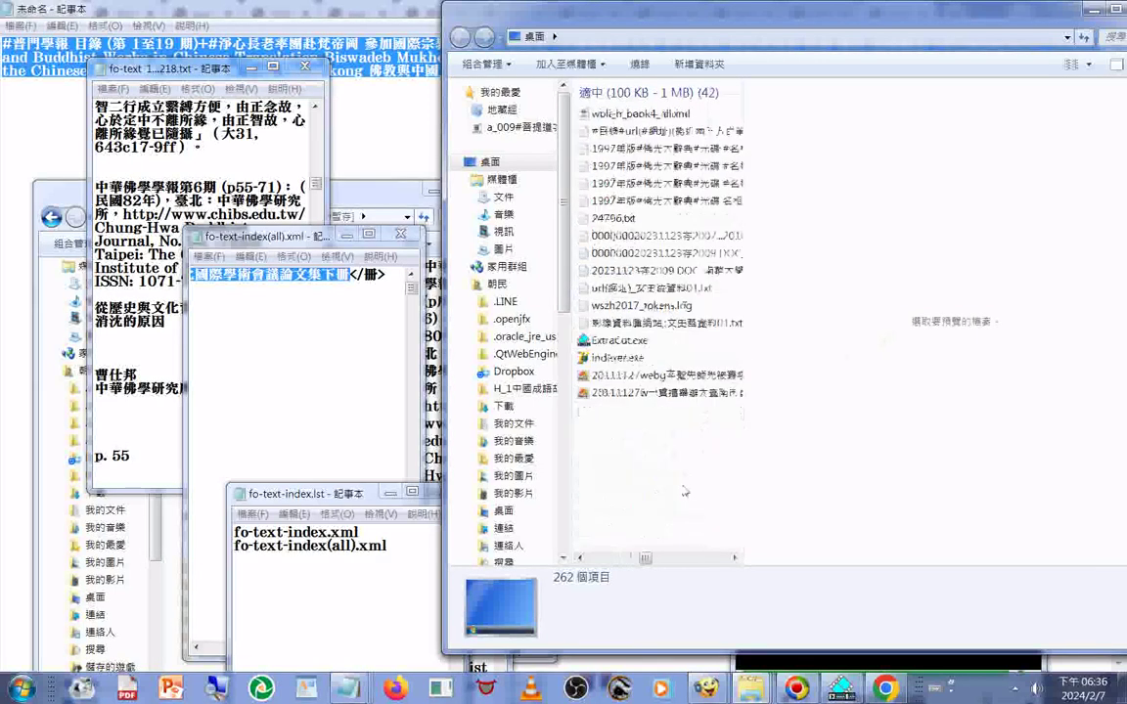
pyautogui.click(613, 359)
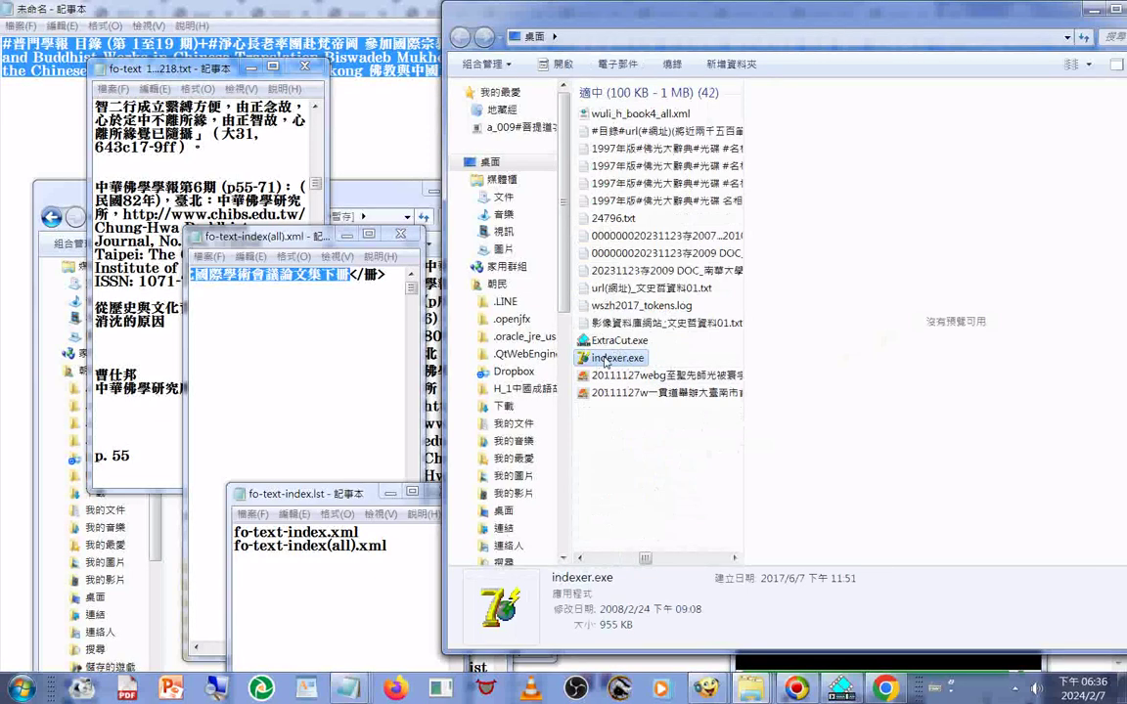
# Step: Launch indexer.exe and clear the wszh2017 files from its file list
pyautogui.doubleClick(588, 363)
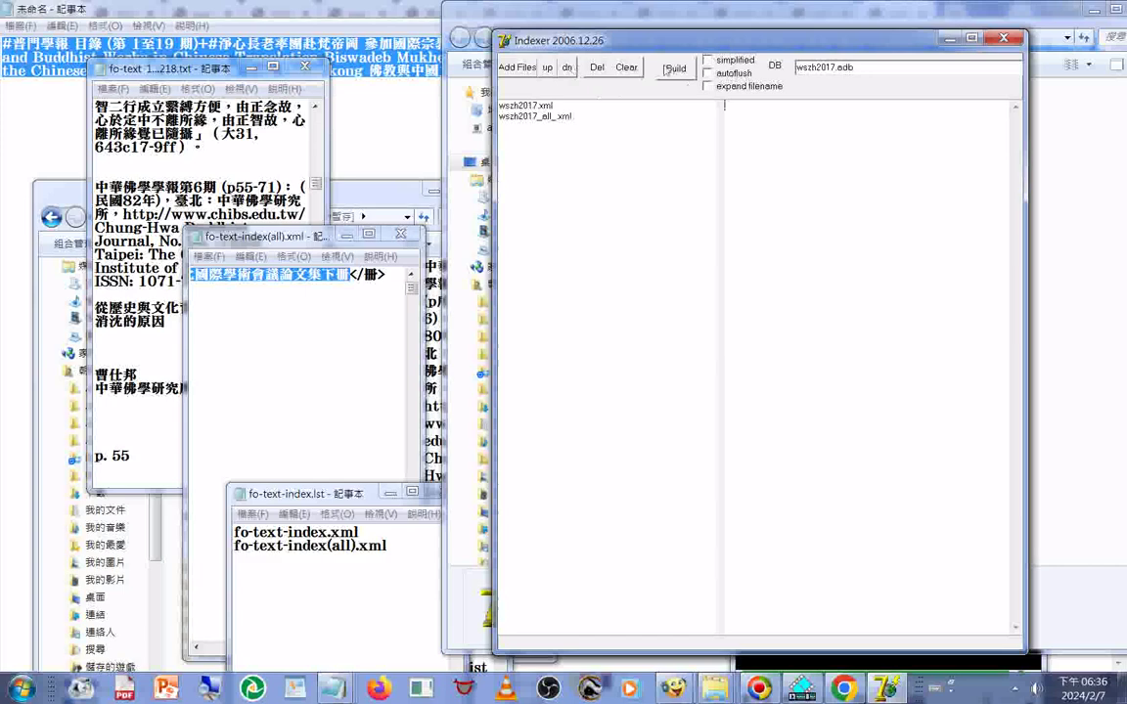
pyautogui.click(603, 69)
pyautogui.click(627, 70)
pyautogui.click(627, 70)
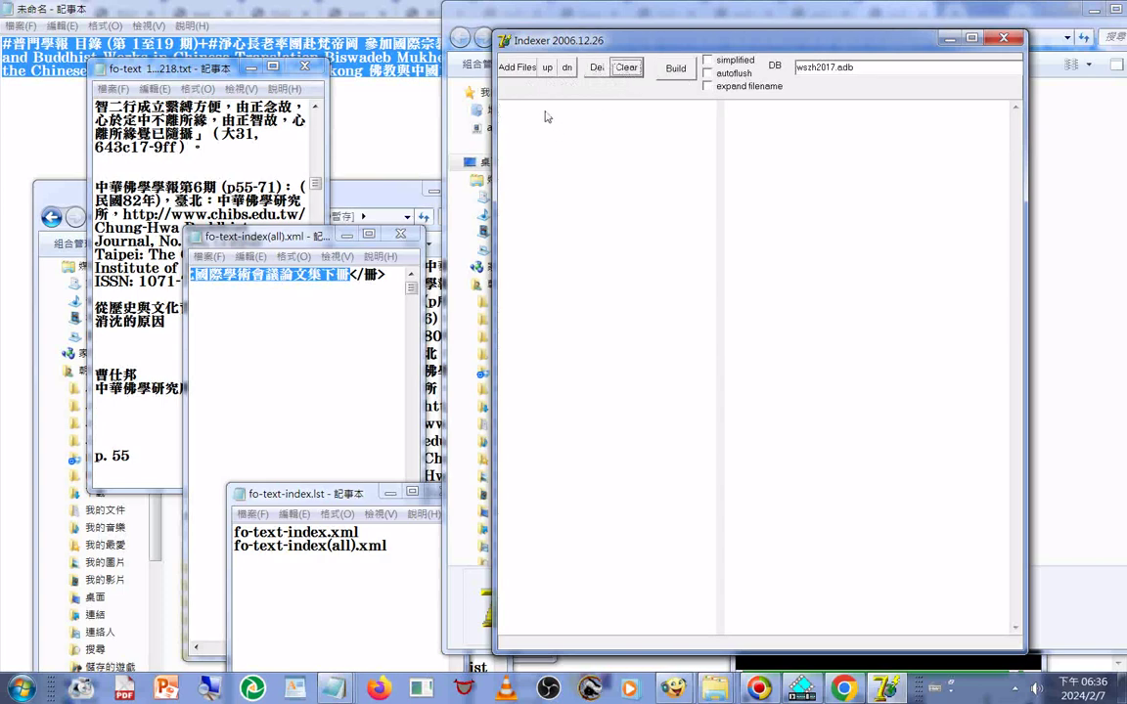
# Step: Load fo-text-index.lst from drive H: into the Indexer and build the database
pyautogui.click(518, 66)
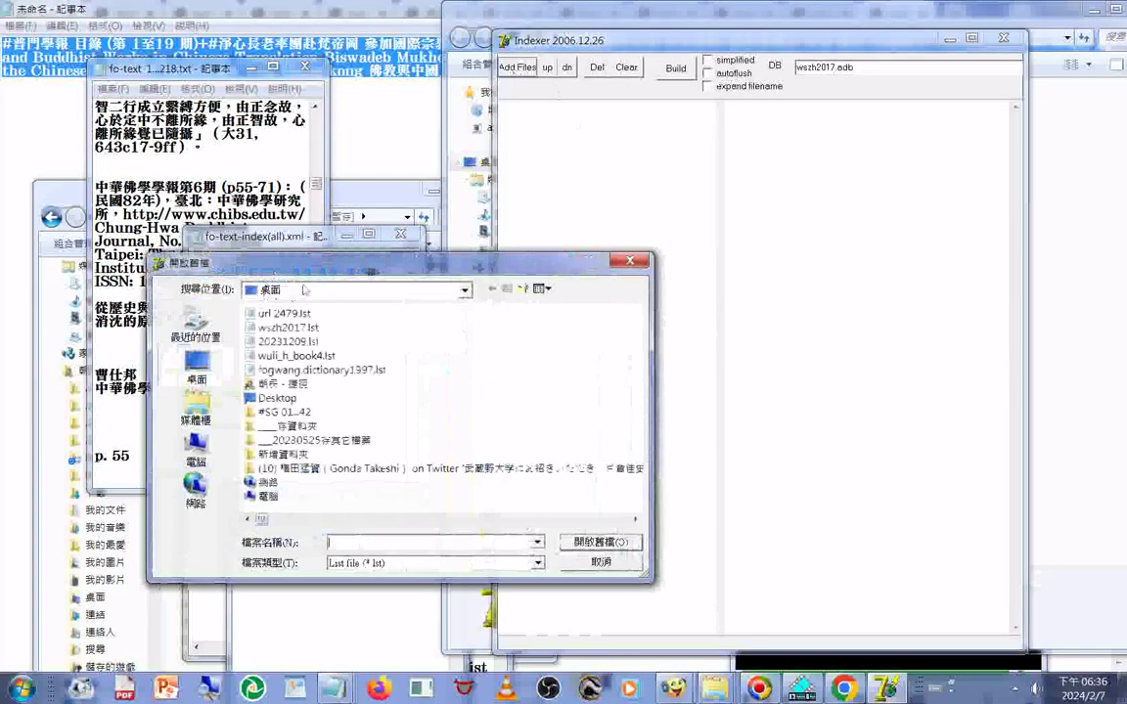
pyautogui.moveTo(315, 272); pyautogui.dragTo(610, 184)
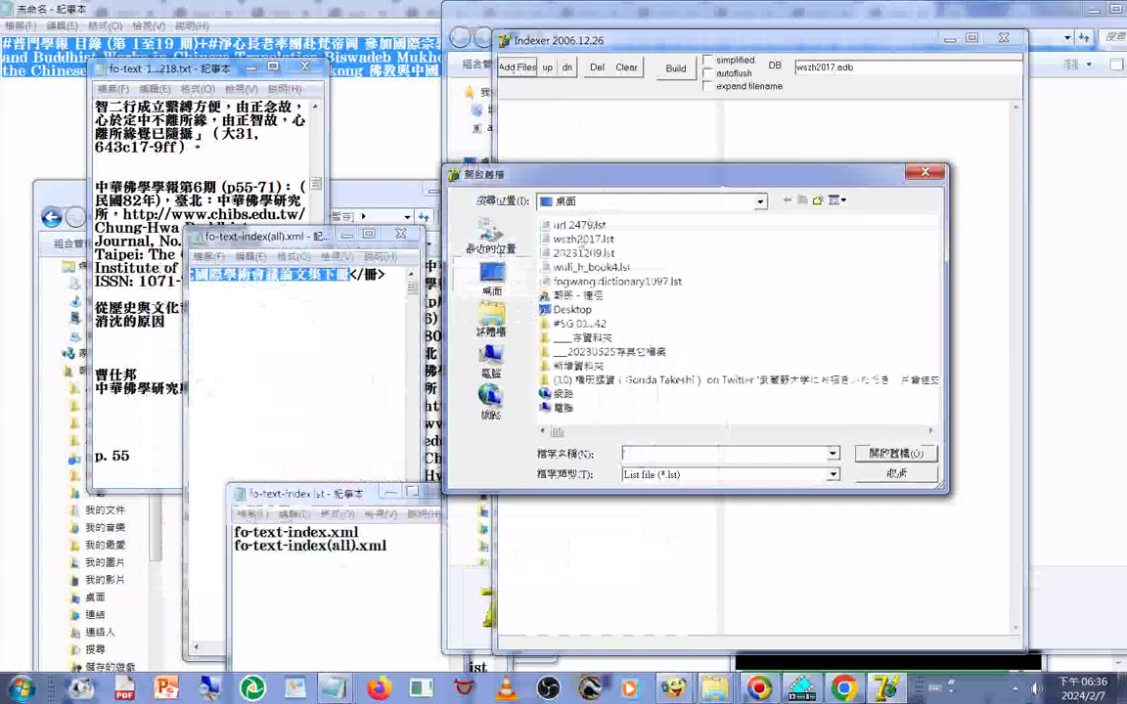
pyautogui.click(492, 357)
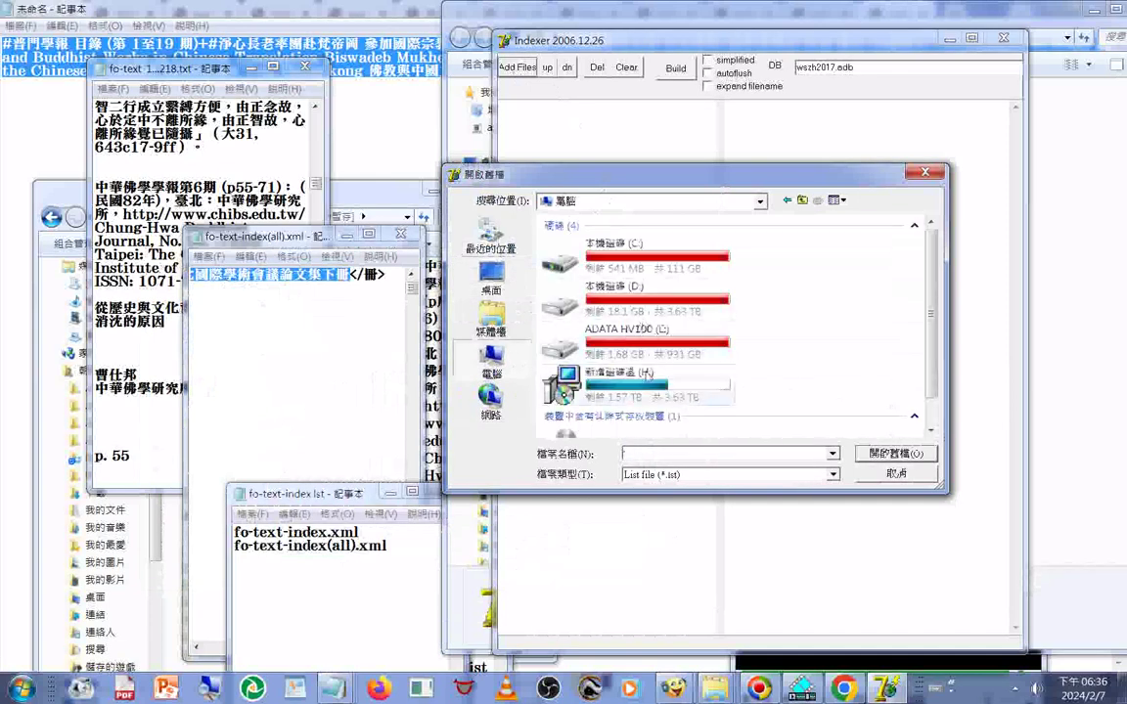
pyautogui.doubleClick(641, 383)
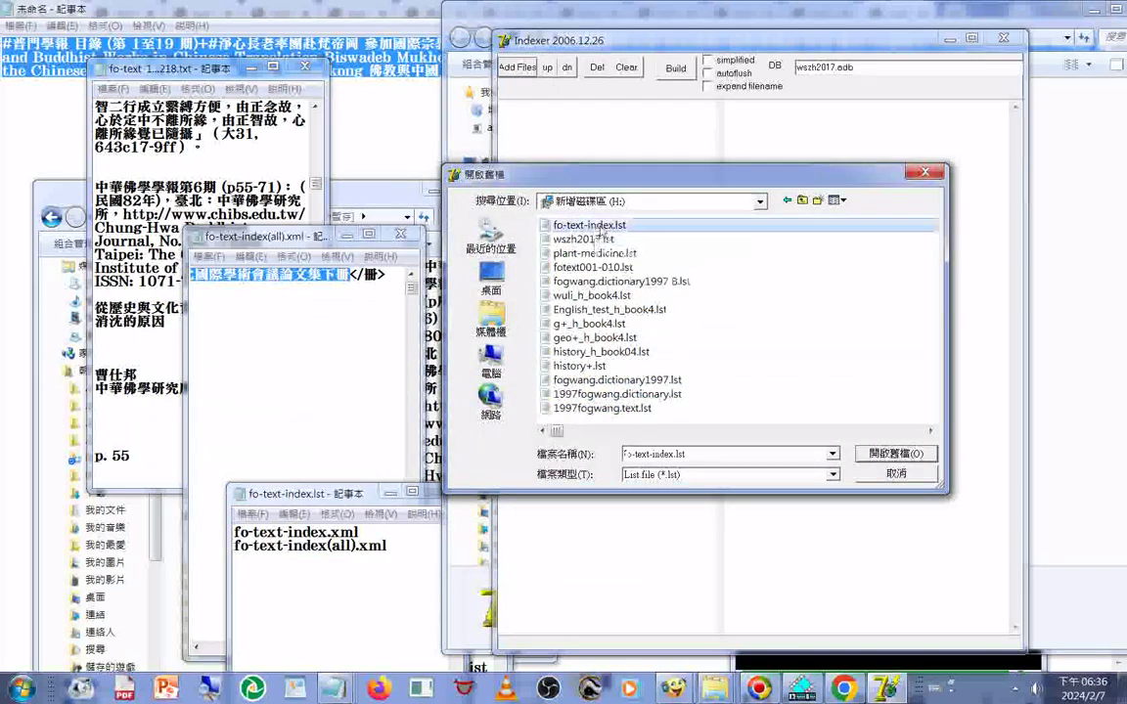
pyautogui.doubleClick(586, 225)
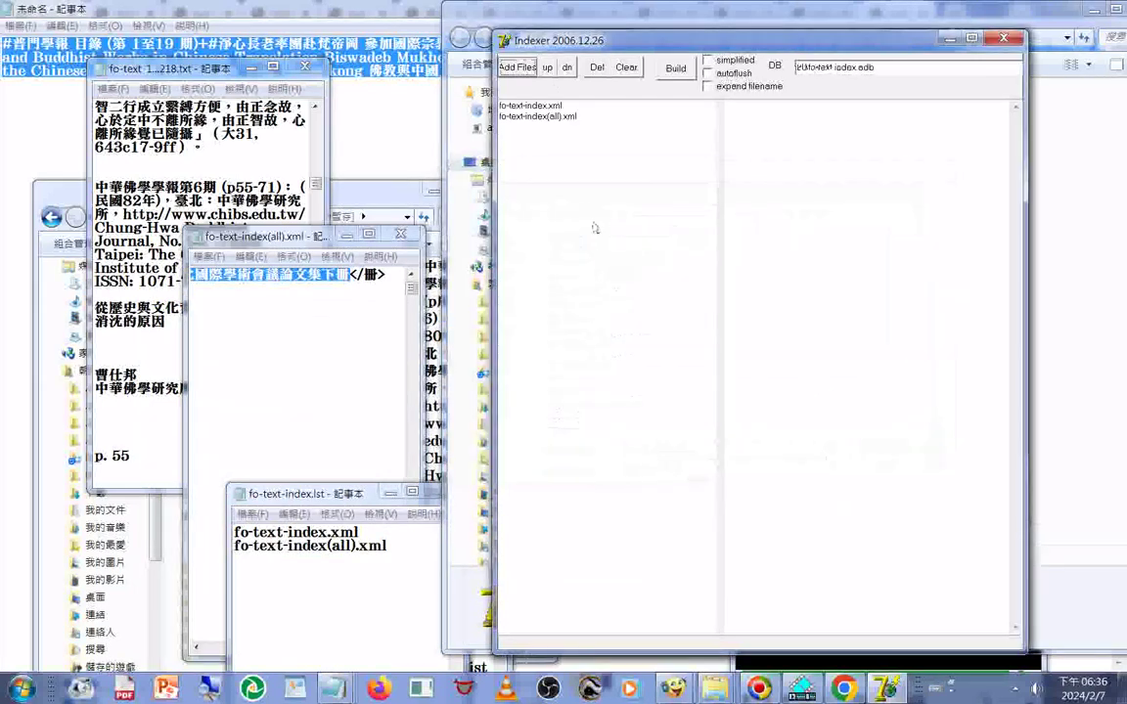
pyautogui.click(674, 70)
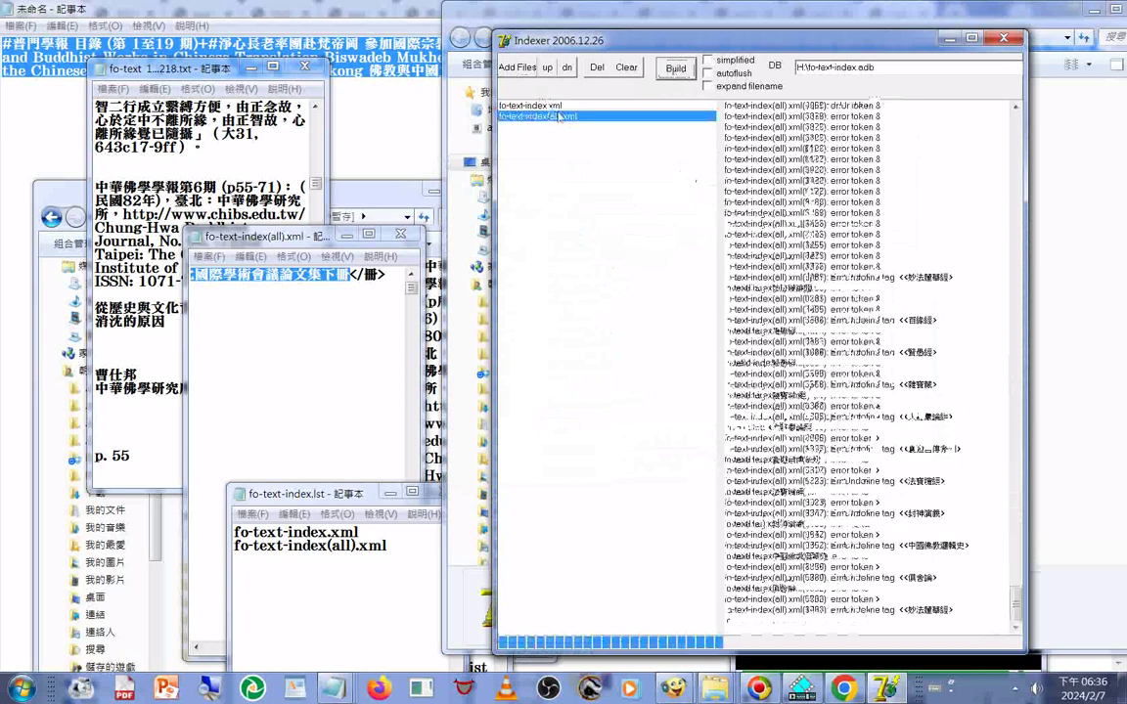
pyautogui.click(725, 398)
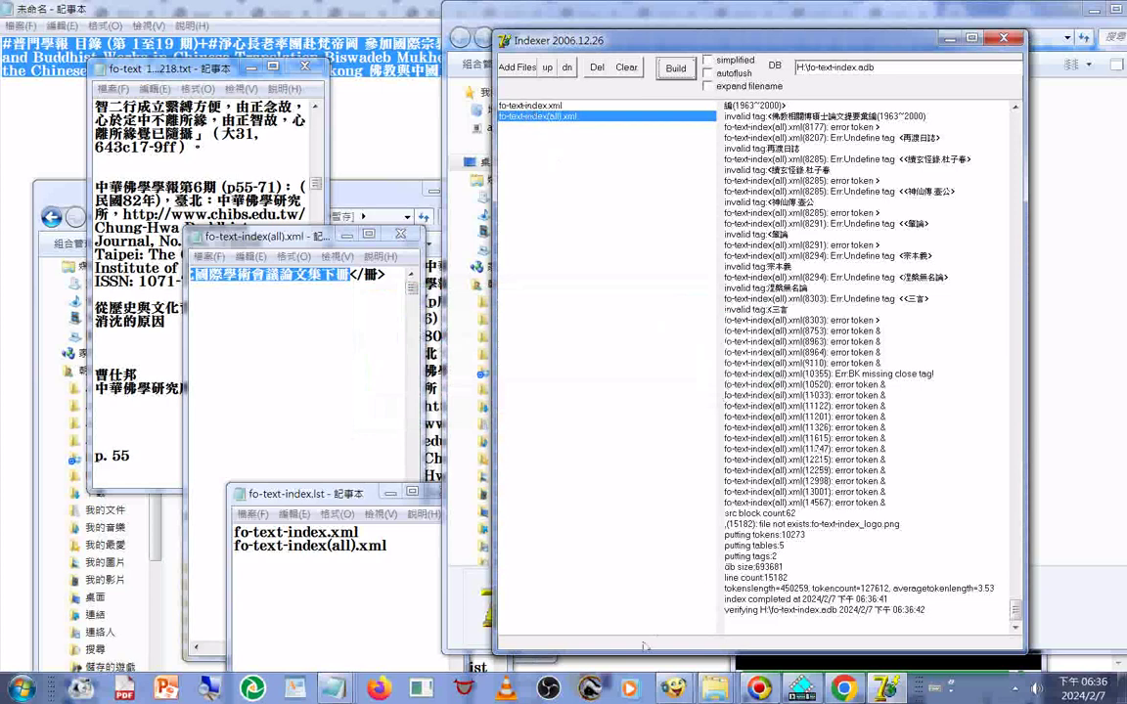
# Step: Find the newly built fo-text-index.adb among the ADB files on drive H: and select it
pyautogui.moveTo(720, 697)
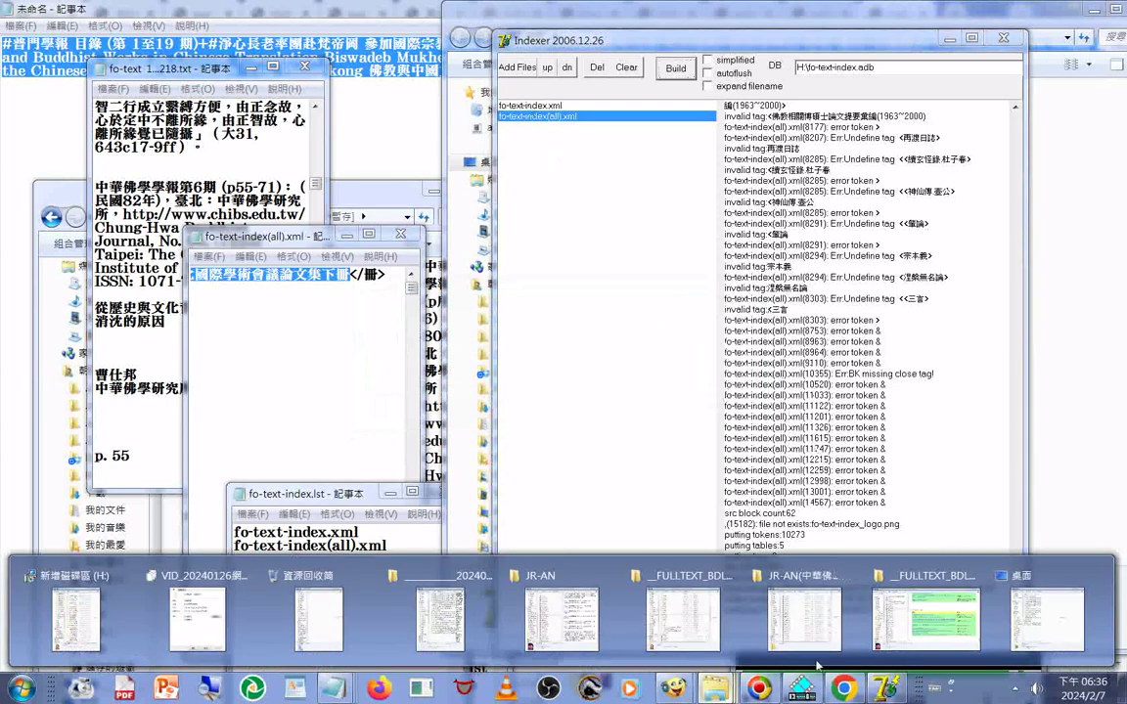
pyautogui.click(635, 583)
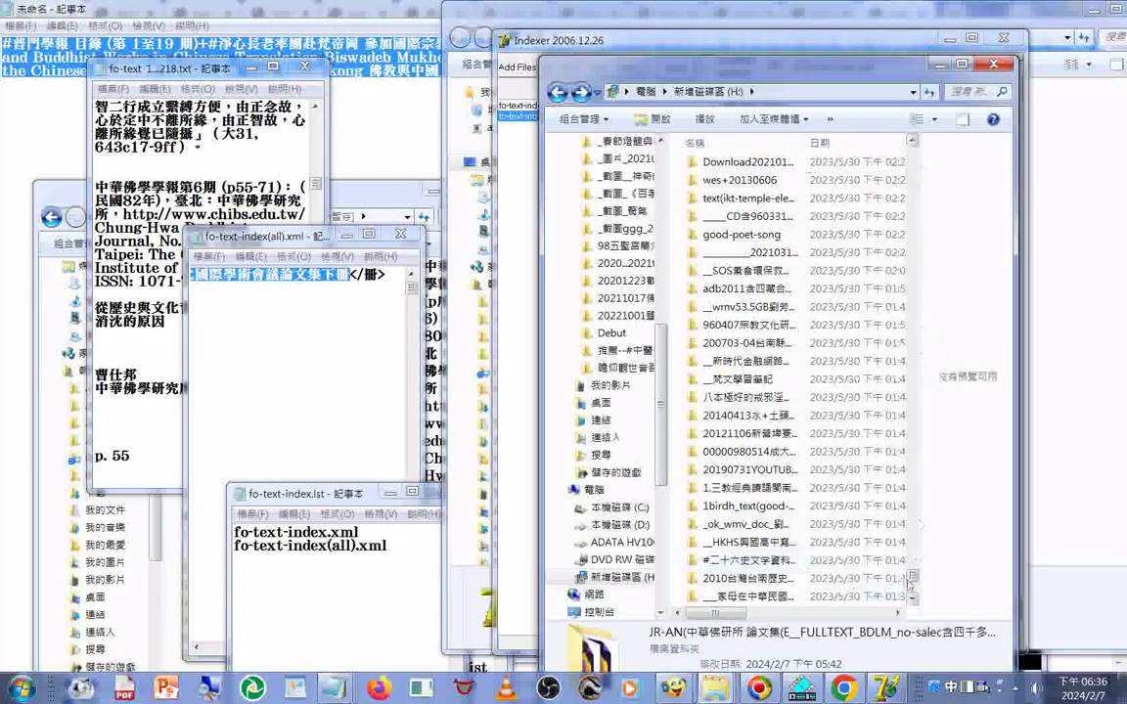
pyautogui.scroll(-5, 915, 579)
pyautogui.moveTo(919, 559); pyautogui.dragTo(858, 152)
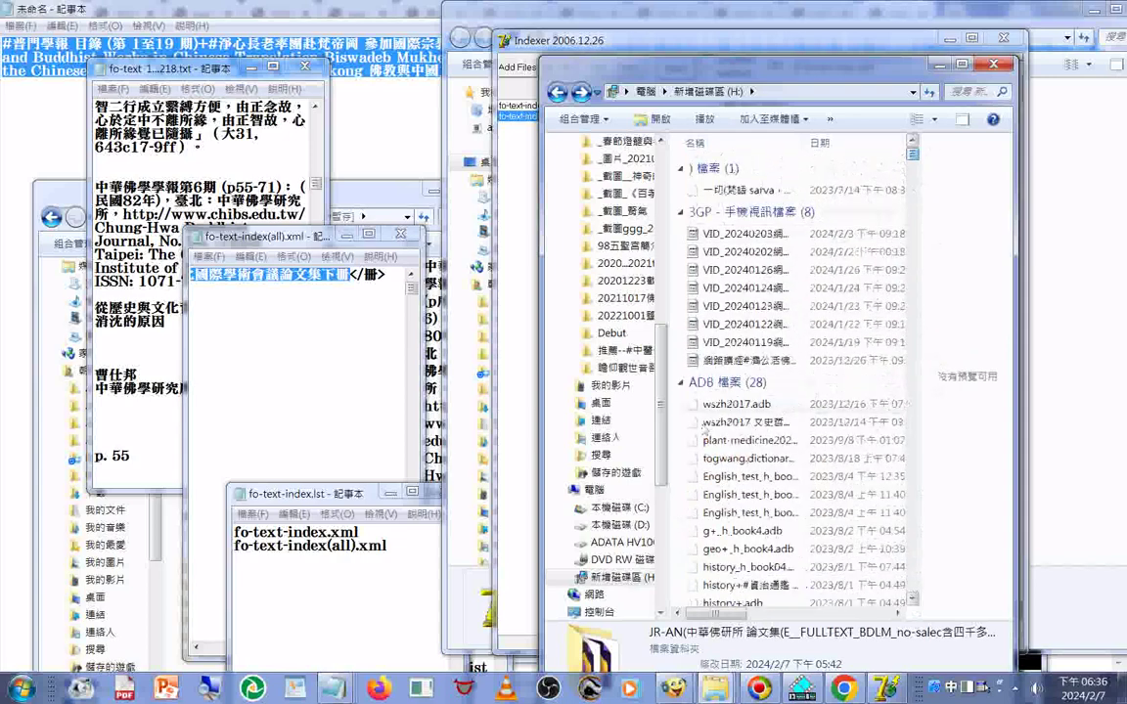
pyautogui.scroll(-5, 743, 391)
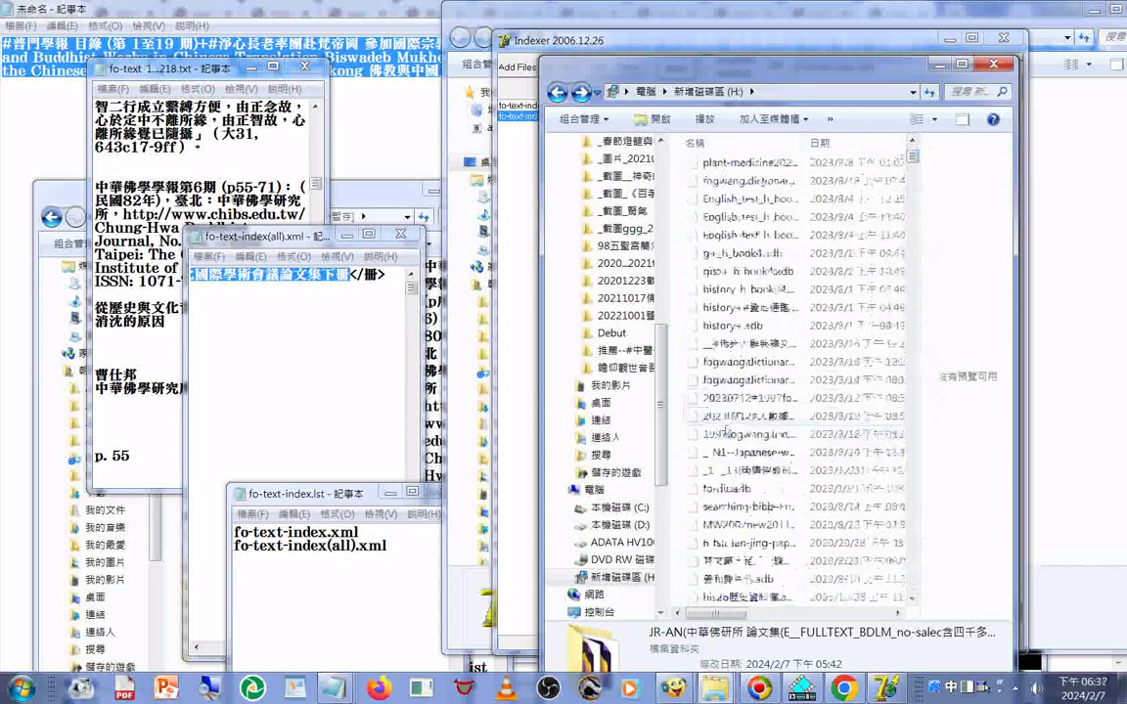
pyautogui.scroll(-3, 725, 431)
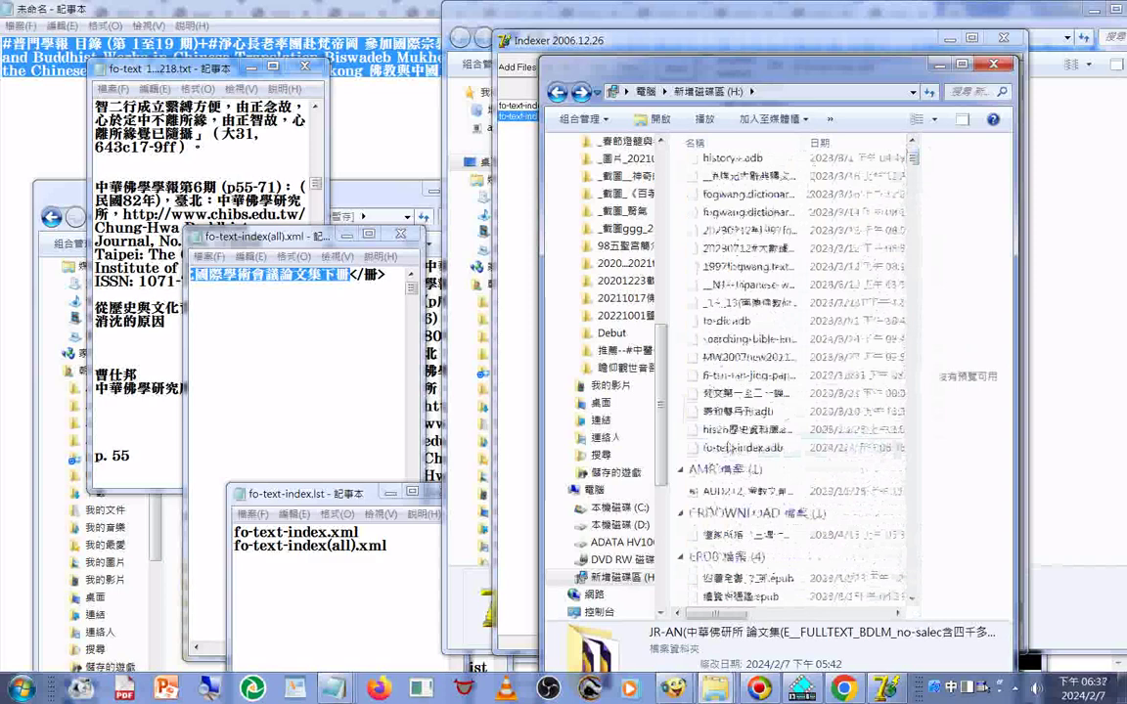
pyautogui.click(730, 449)
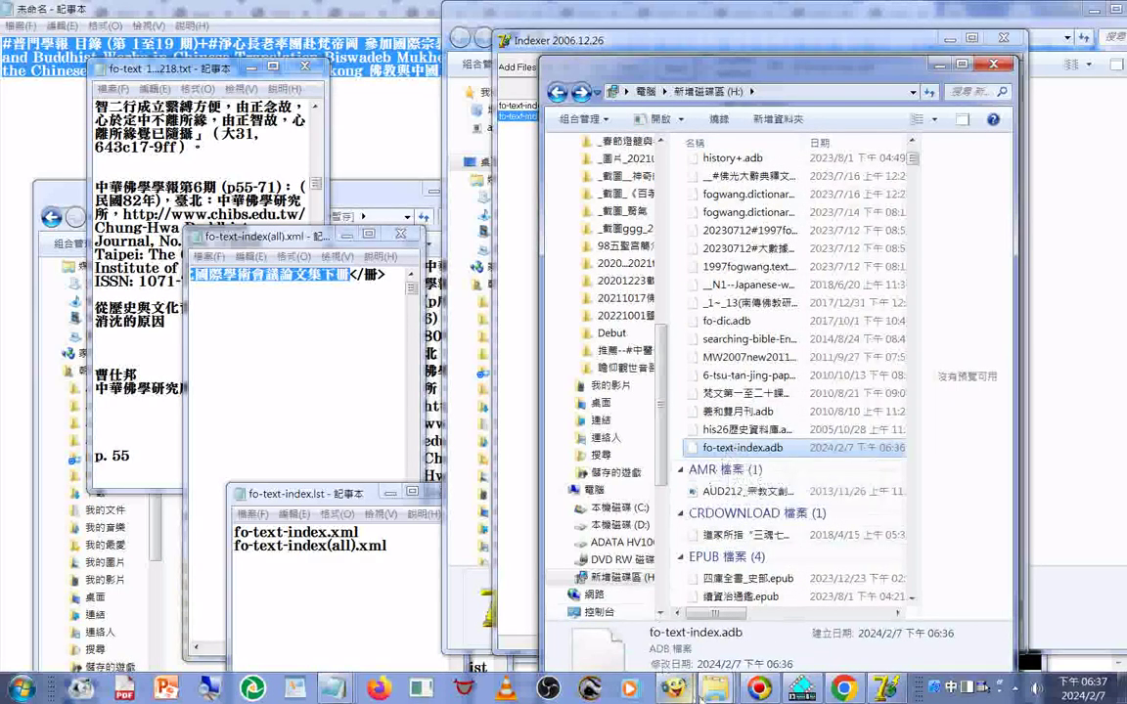
# Step: Launch the accelon3 database opener (taisho2010wxzj2010ADB) from the desktop folder and move its window clear of the file listing
pyautogui.click(715, 689)
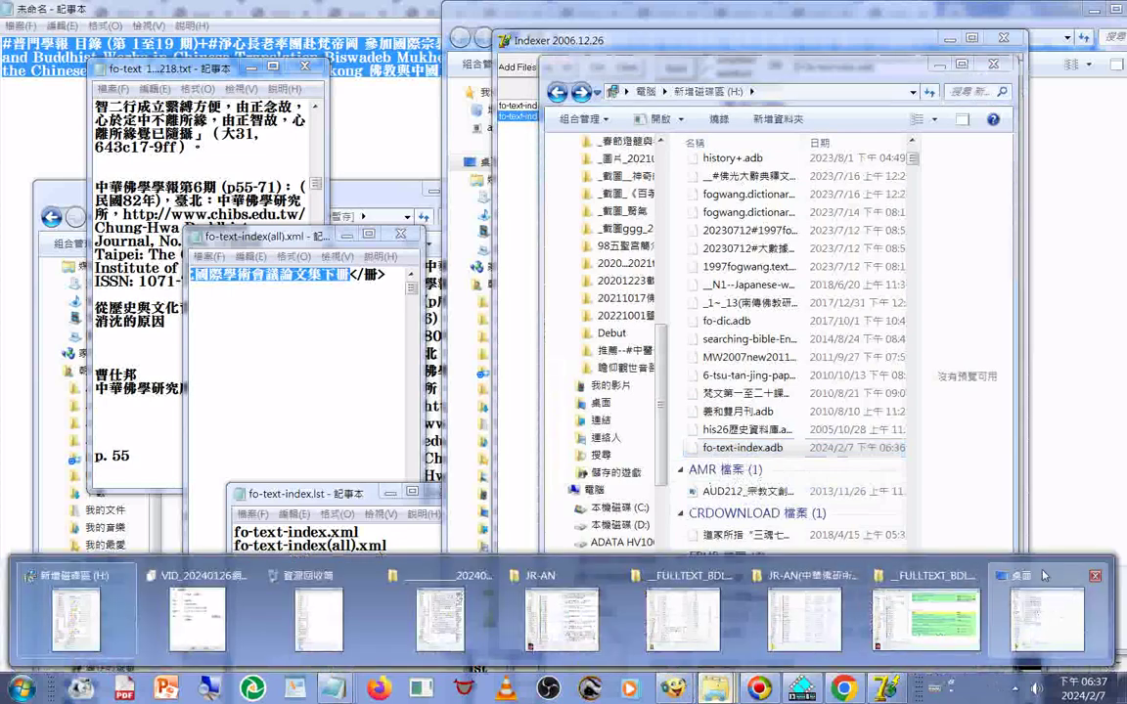
pyautogui.click(1048, 619)
pyautogui.scroll(8, 665, 326)
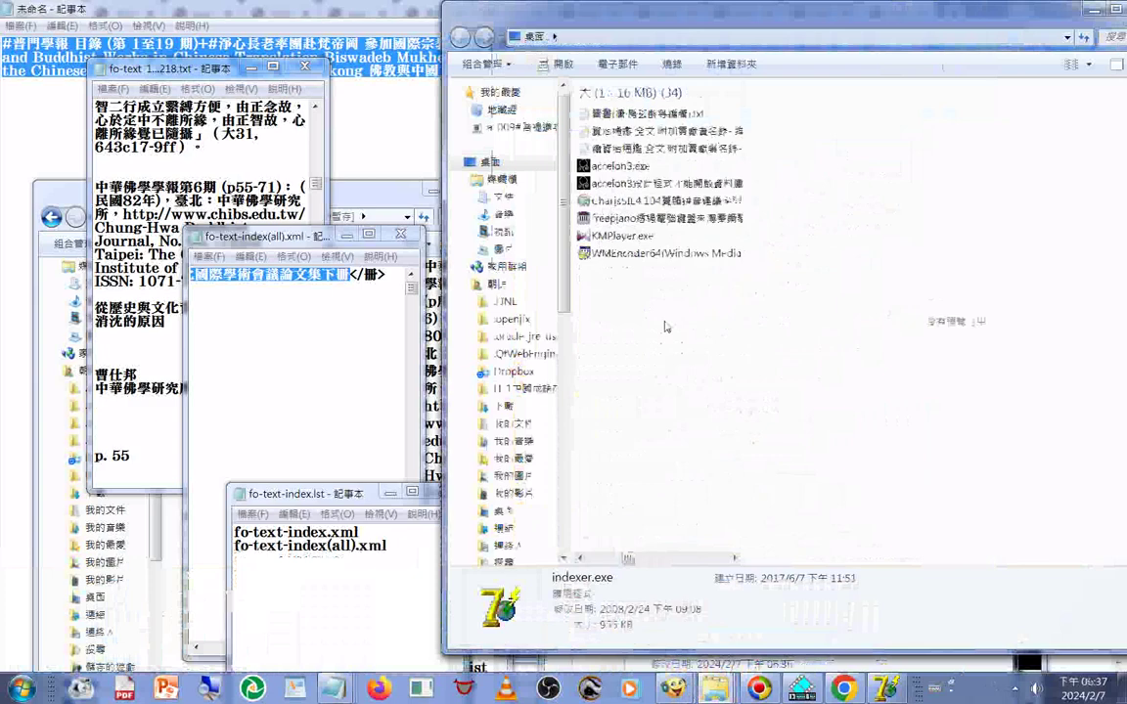
pyautogui.click(637, 185)
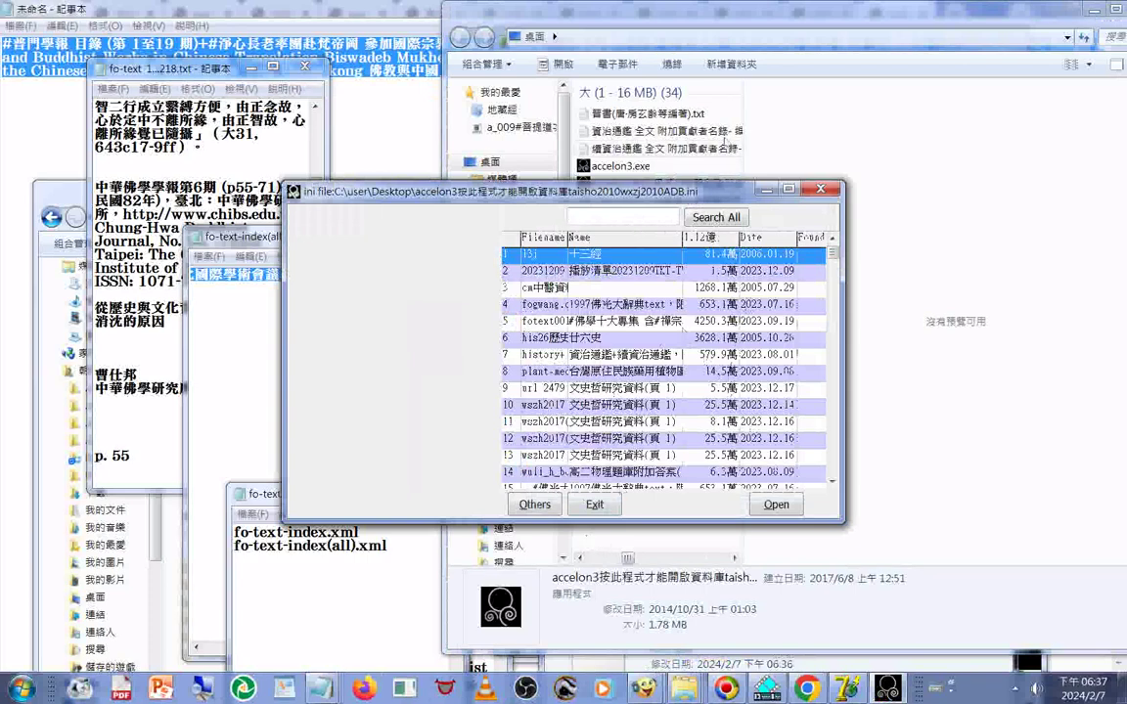
pyautogui.moveTo(671, 198); pyautogui.dragTo(393, 254)
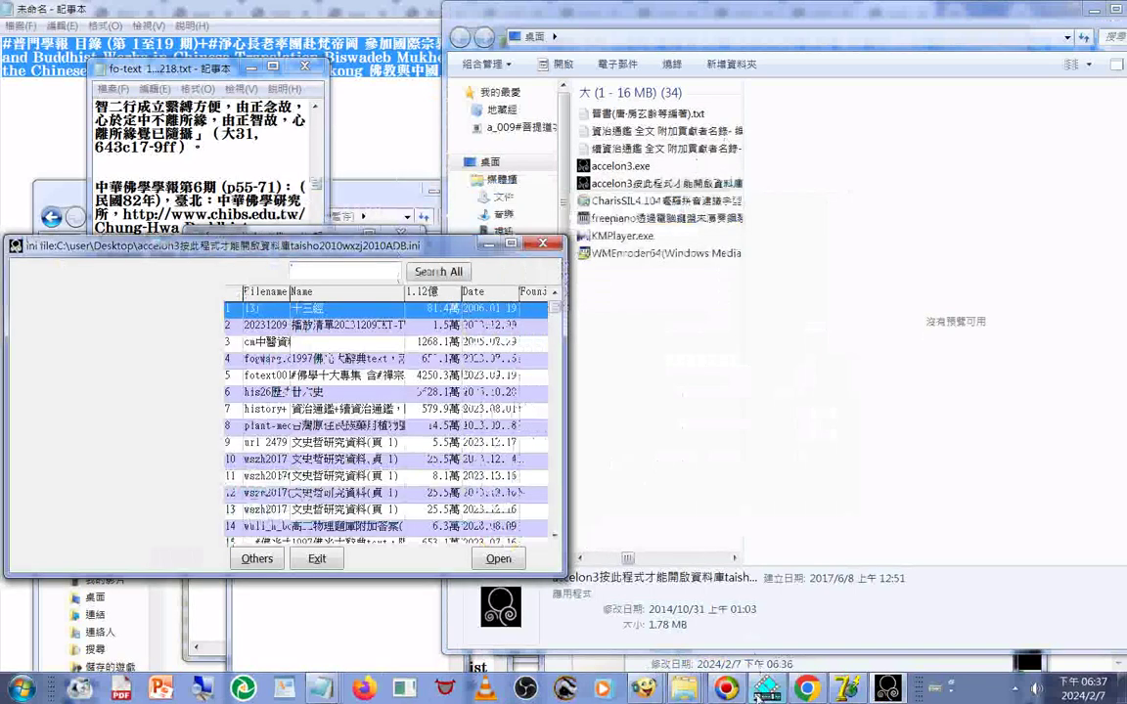
# Step: Try to open fo-text-index.adb from the drive H: folder with the accelon3 taisho2010wxzj2010ADB program
pyautogui.click(684, 688)
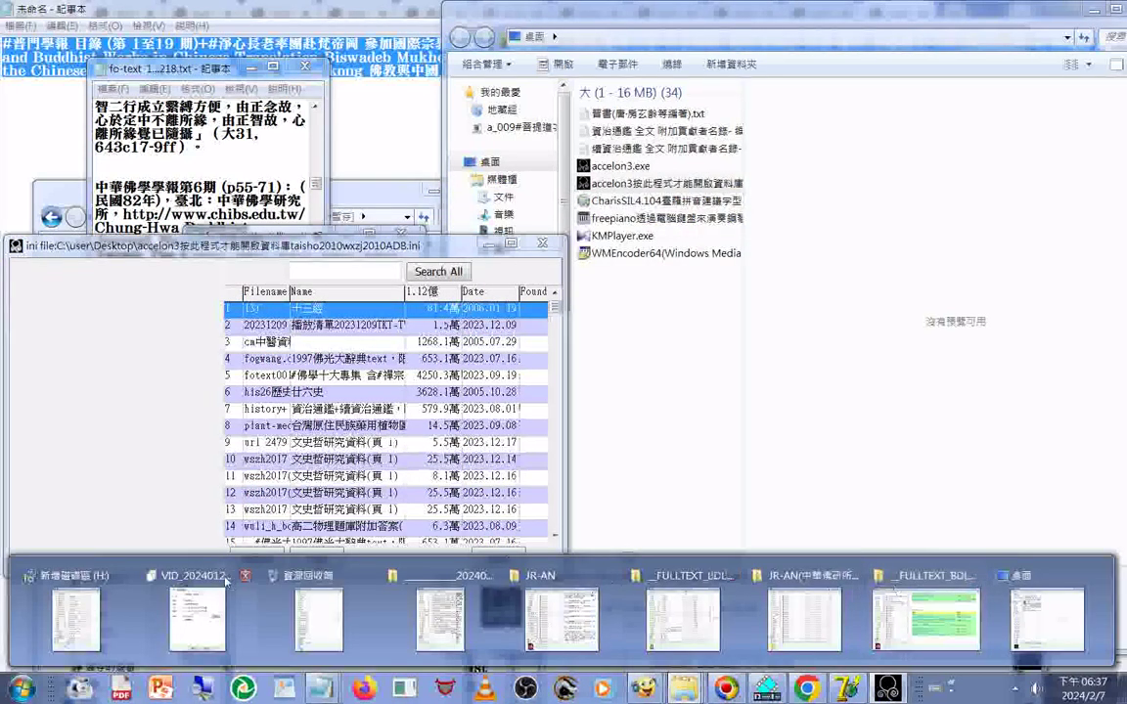
pyautogui.click(107, 575)
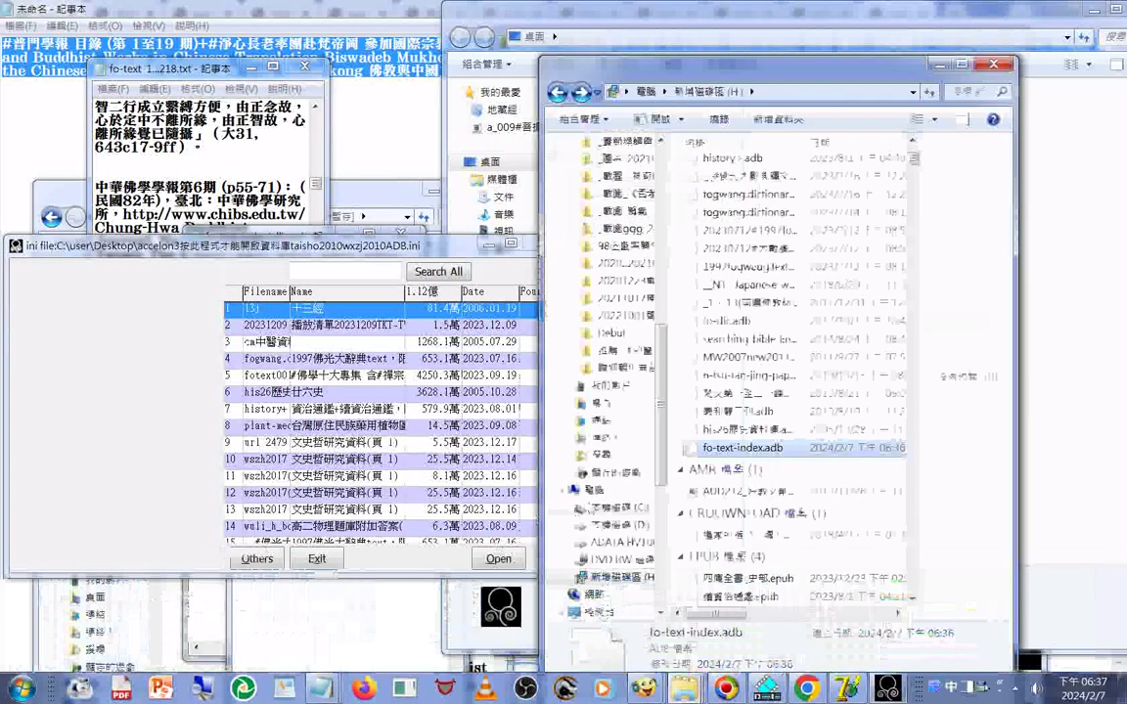
pyautogui.doubleClick(720, 448)
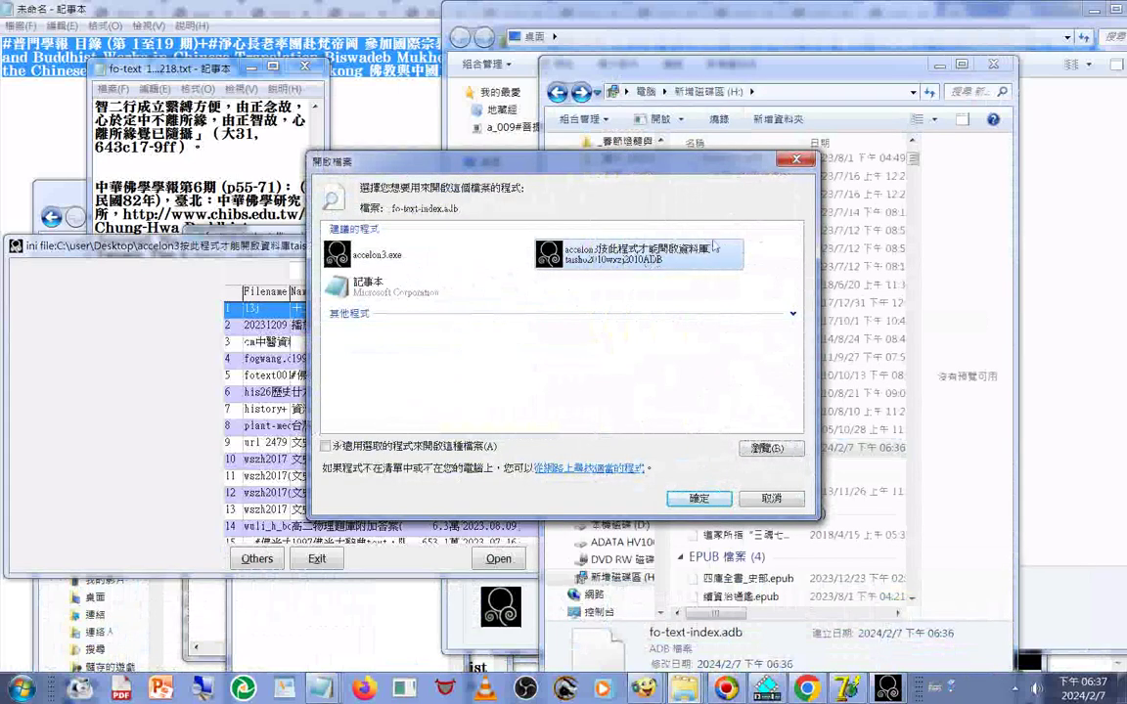
pyautogui.click(700, 499)
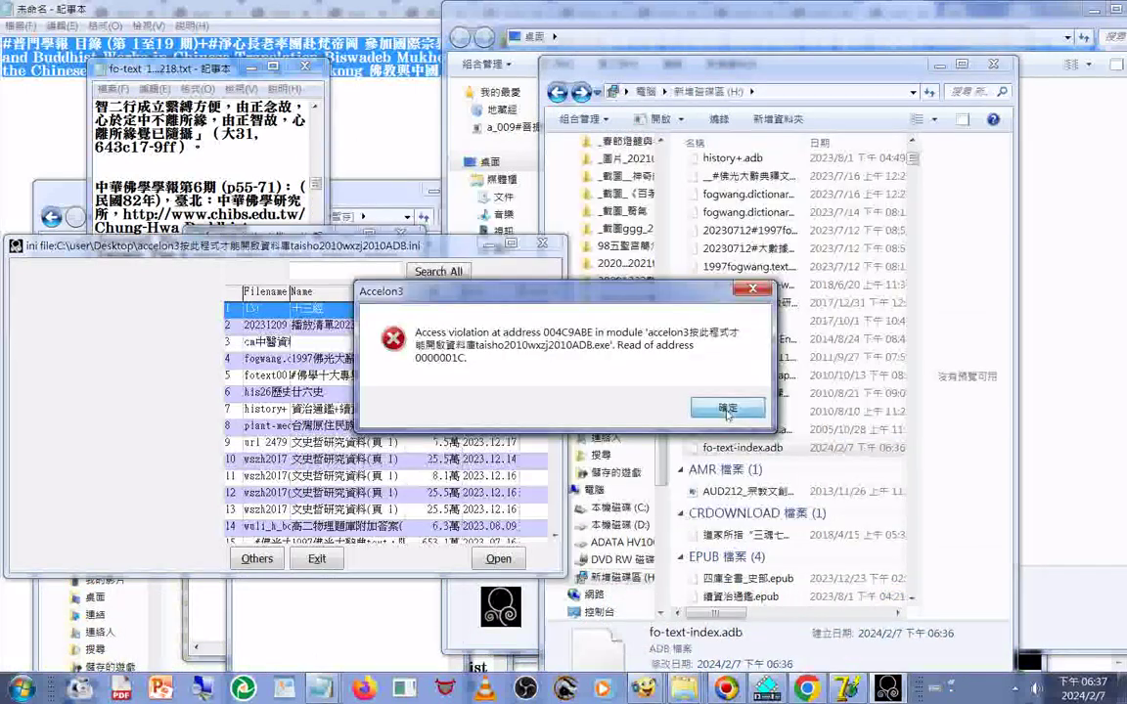
pyautogui.click(726, 412)
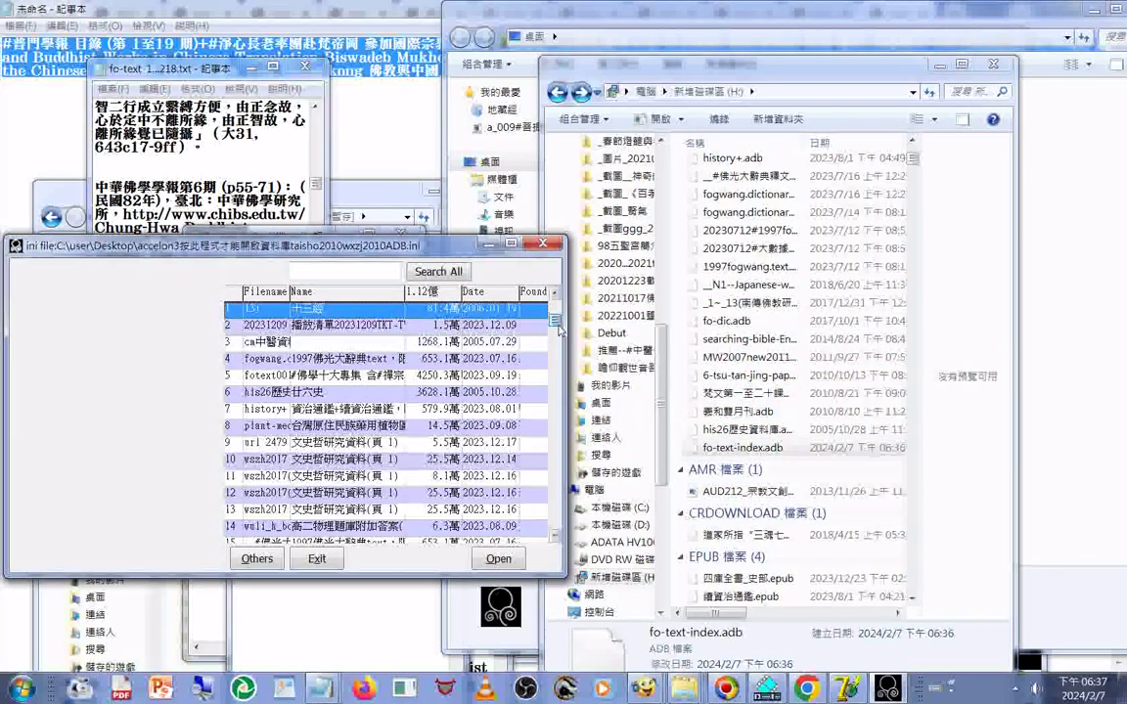
# Step: Look through Accelon's database list, view the 十三經 database and return to the list
pyautogui.scroll(-1, 556, 362)
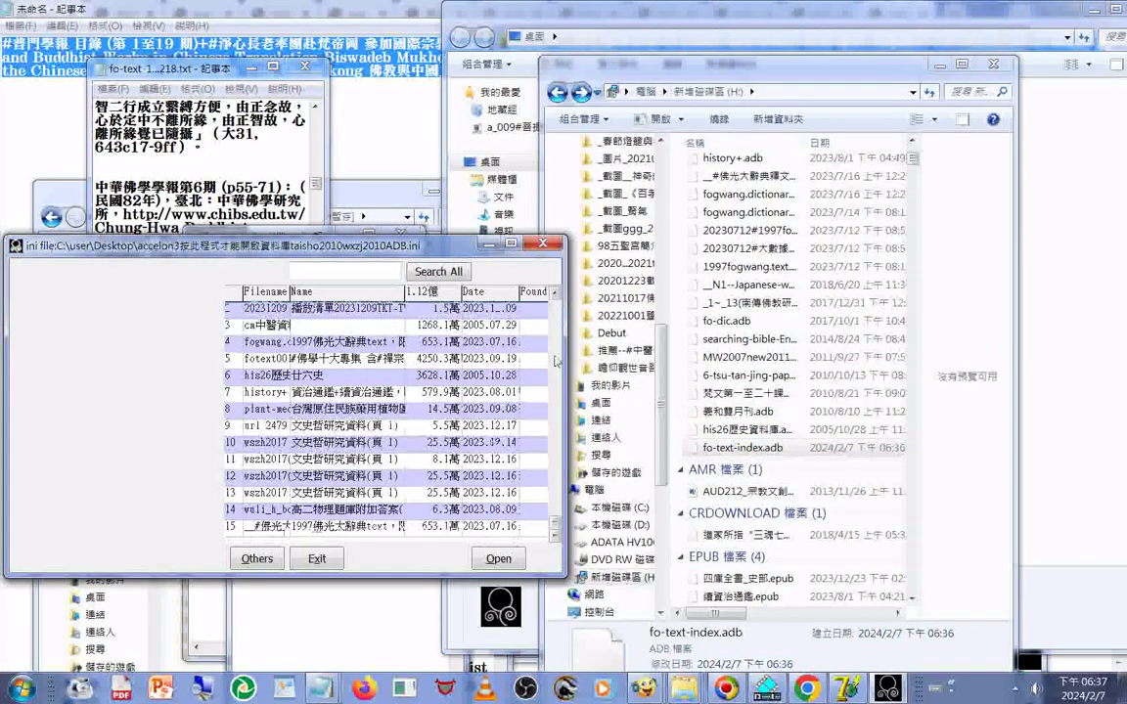
pyautogui.scroll(1, 555, 362)
pyautogui.scroll(-1, 559, 369)
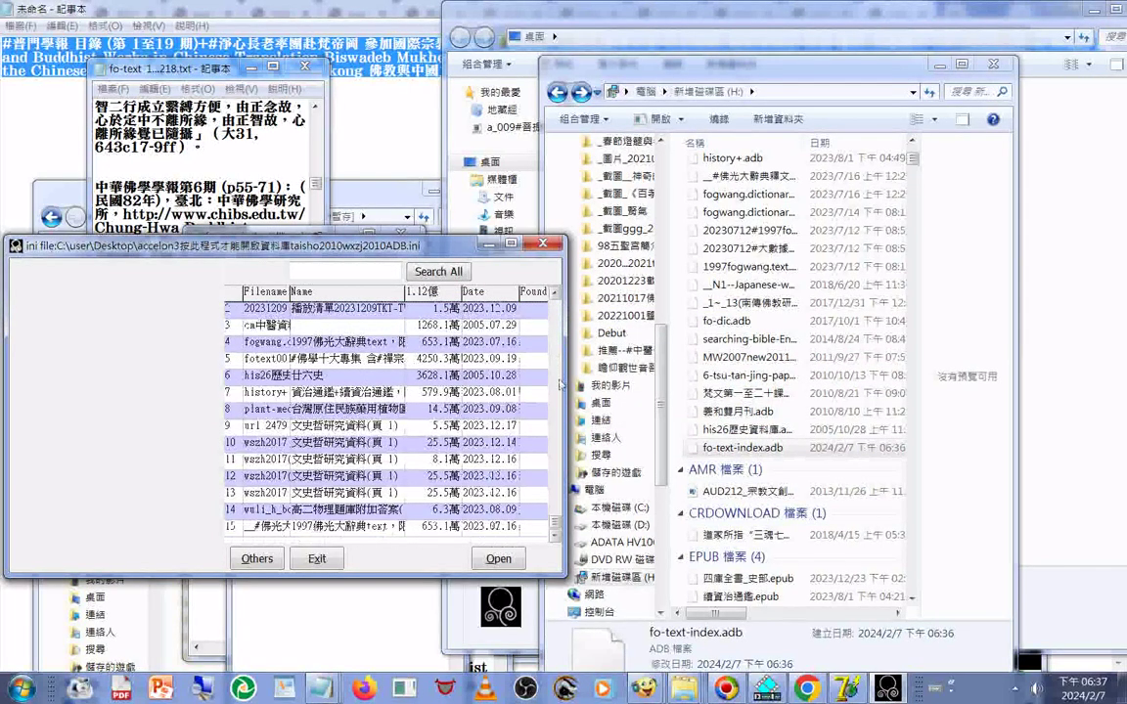
pyautogui.scroll(1, 562, 385)
pyautogui.scroll(-1, 555, 377)
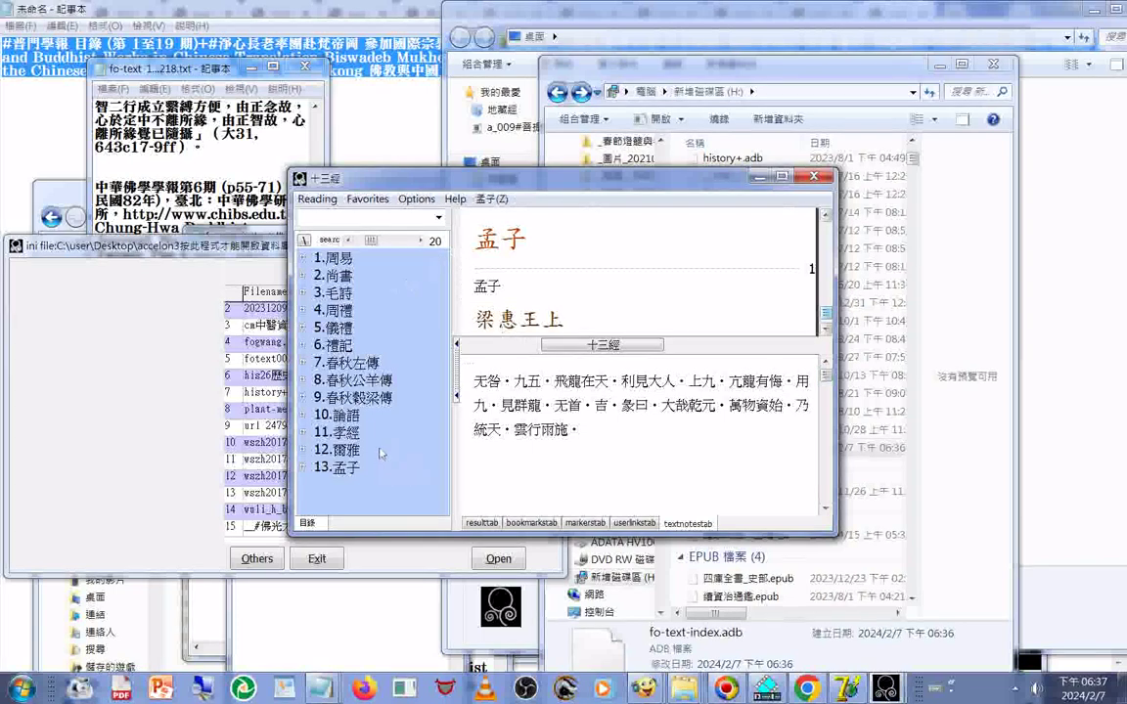
pyautogui.click(154, 486)
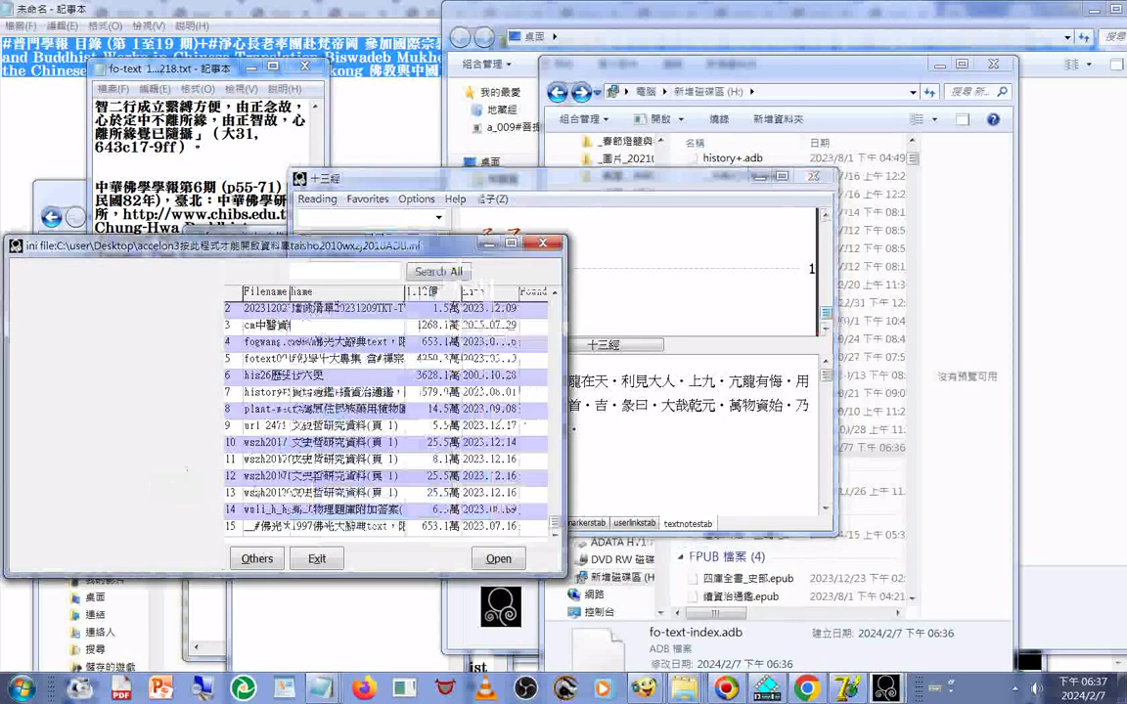
# Step: Try to open fo-text-index.adb from drive H: within Accelon
pyautogui.click(258, 558)
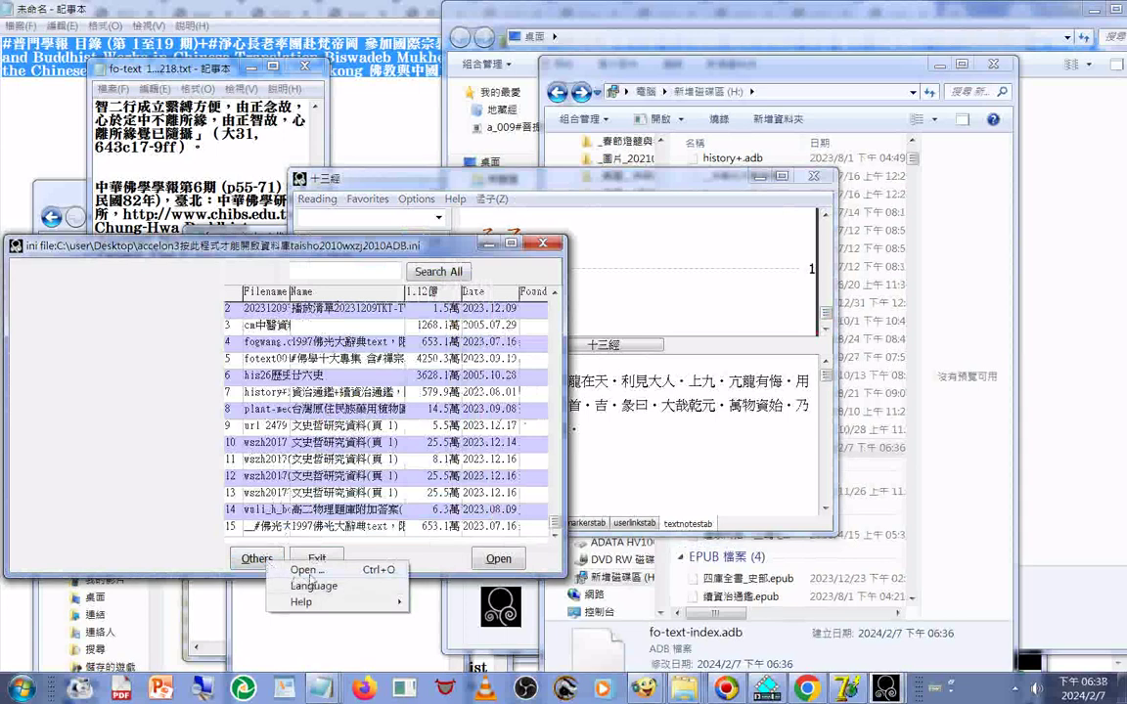
pyautogui.click(298, 570)
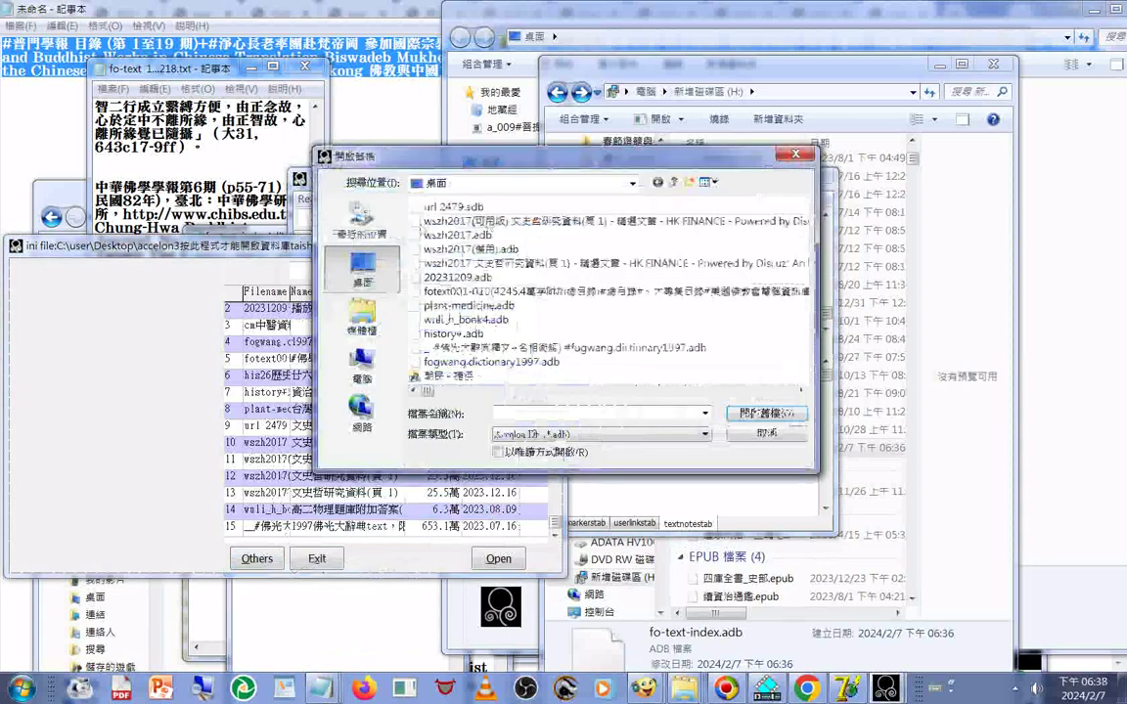
pyautogui.click(361, 366)
pyautogui.doubleClick(503, 375)
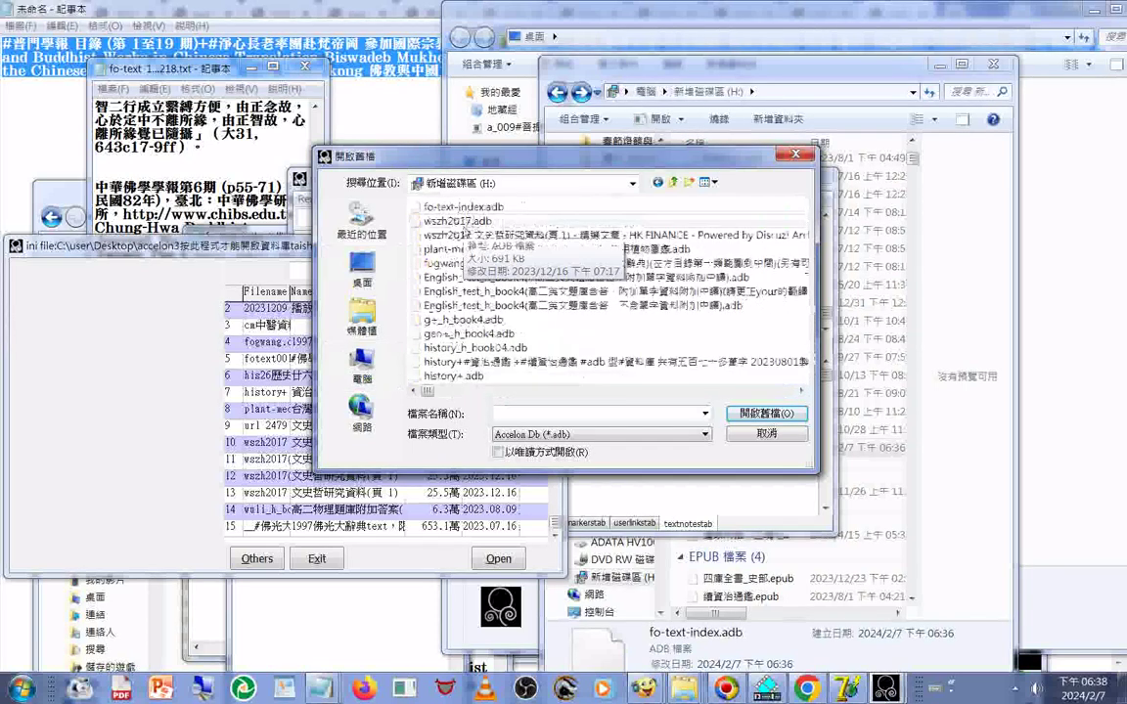
pyautogui.doubleClick(467, 208)
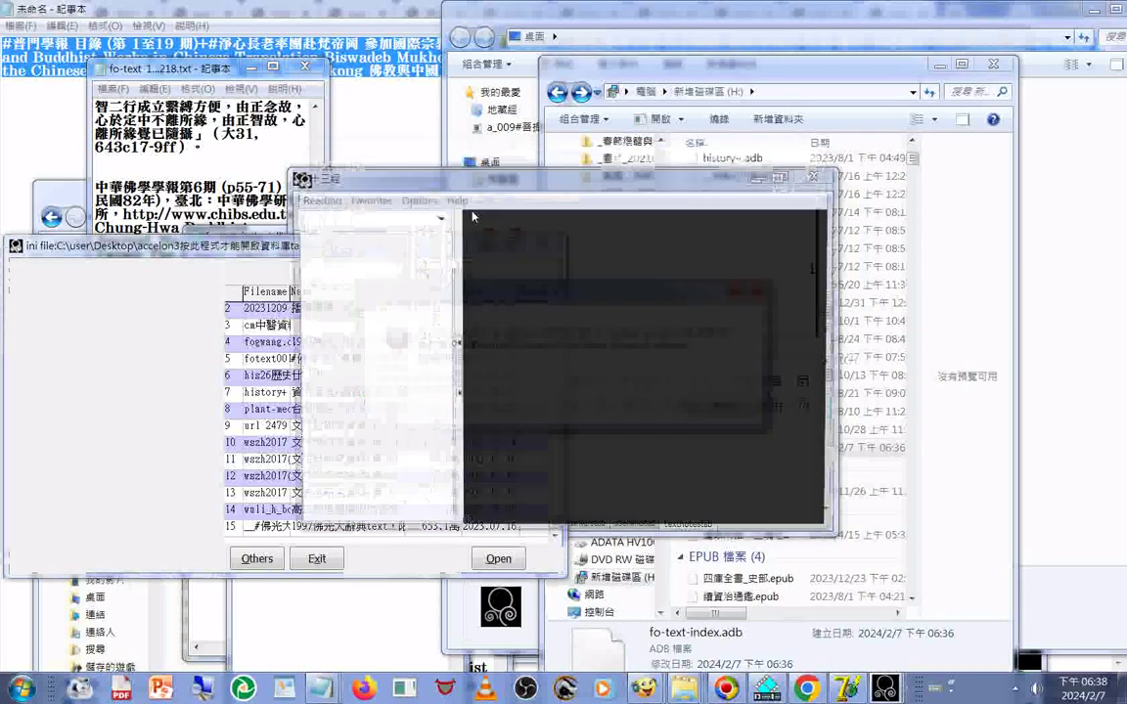
pyautogui.click(736, 410)
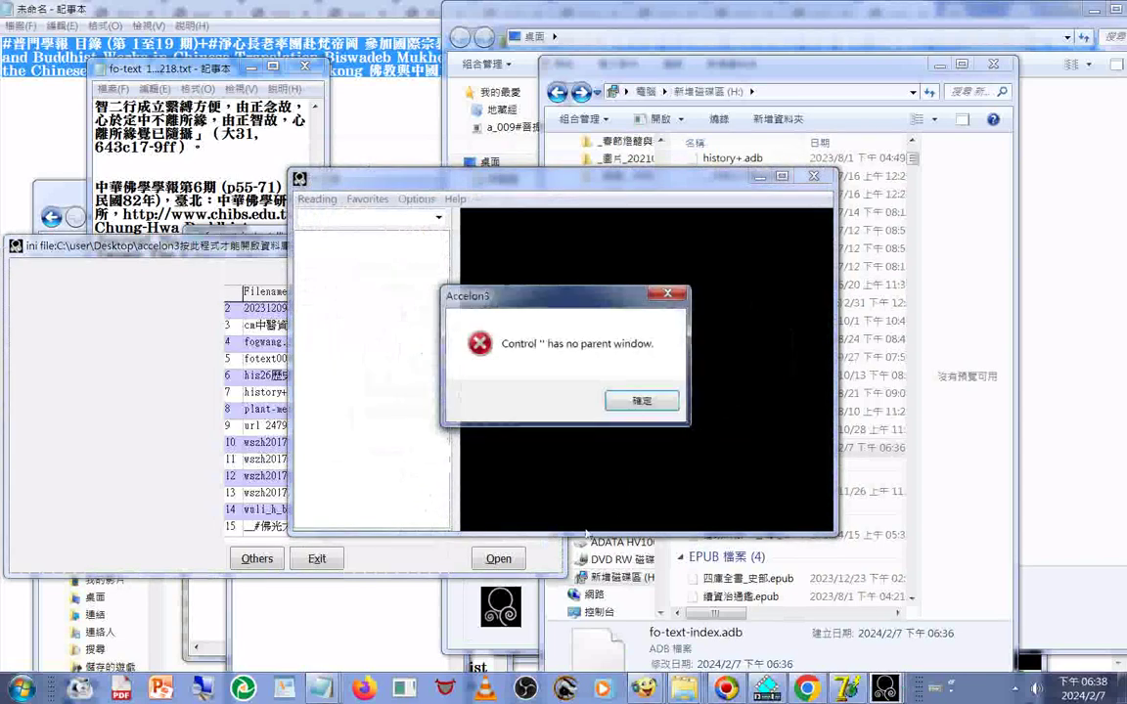
# Step: Review the contents of fo-text-index.xml, fo-text-index.lst and fo-text-index(all).xml in their open Notepad windows
pyautogui.click(323, 688)
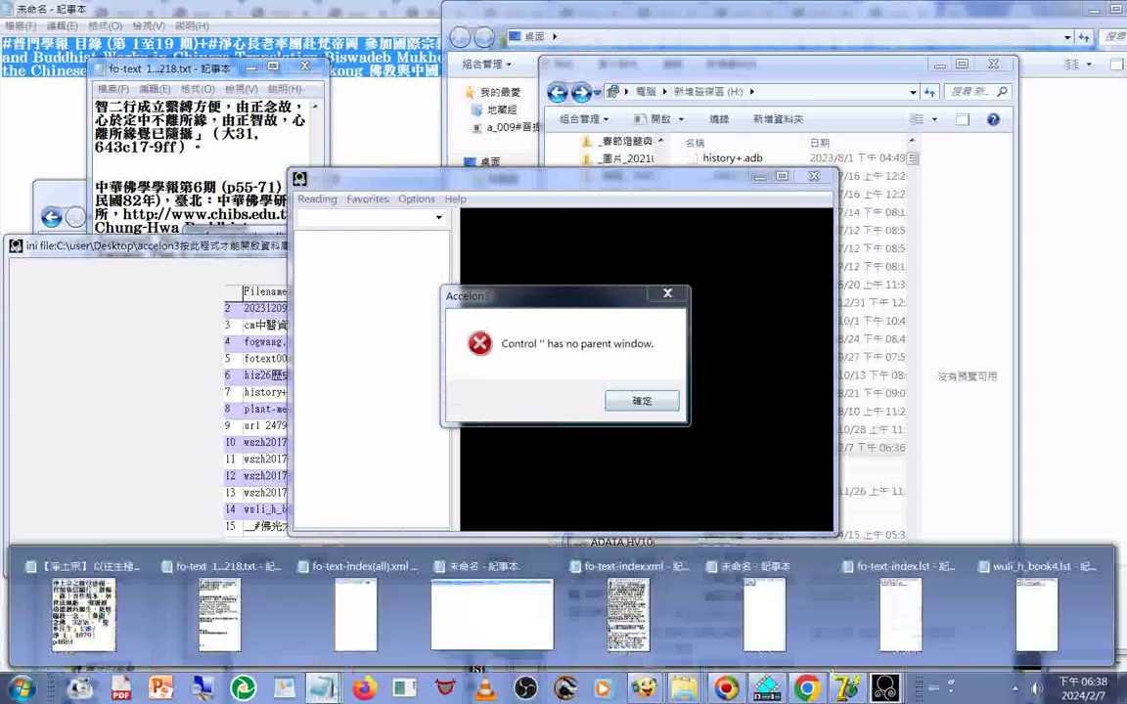
pyautogui.click(931, 589)
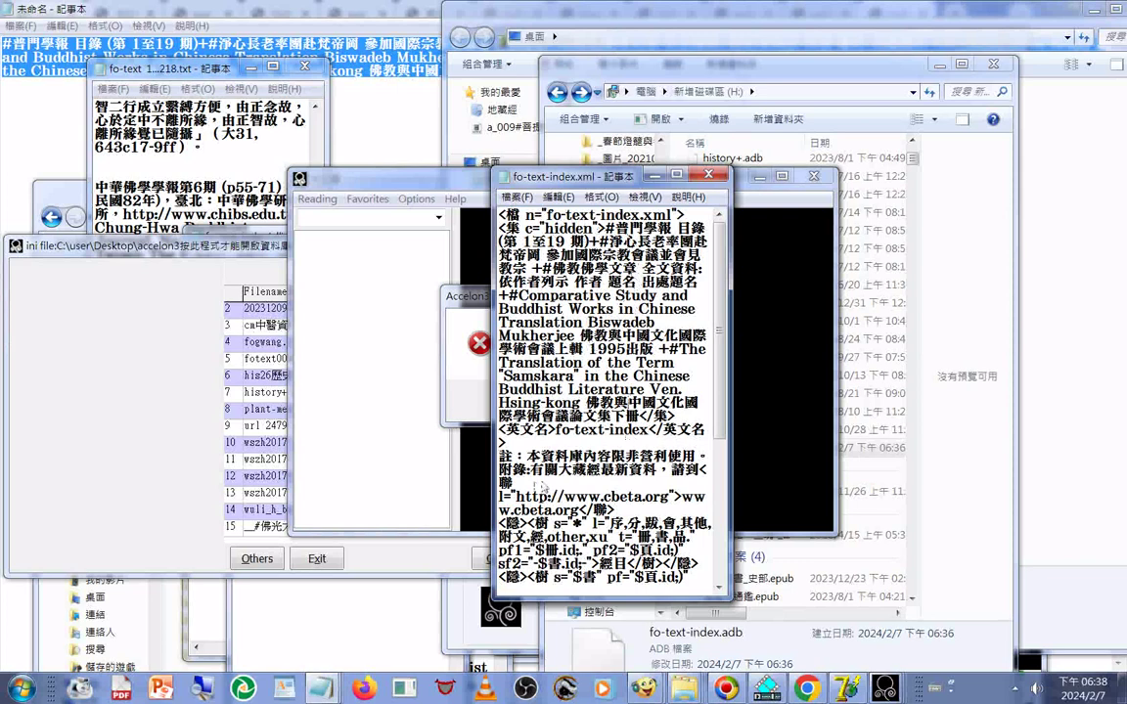
pyautogui.moveTo(322, 688)
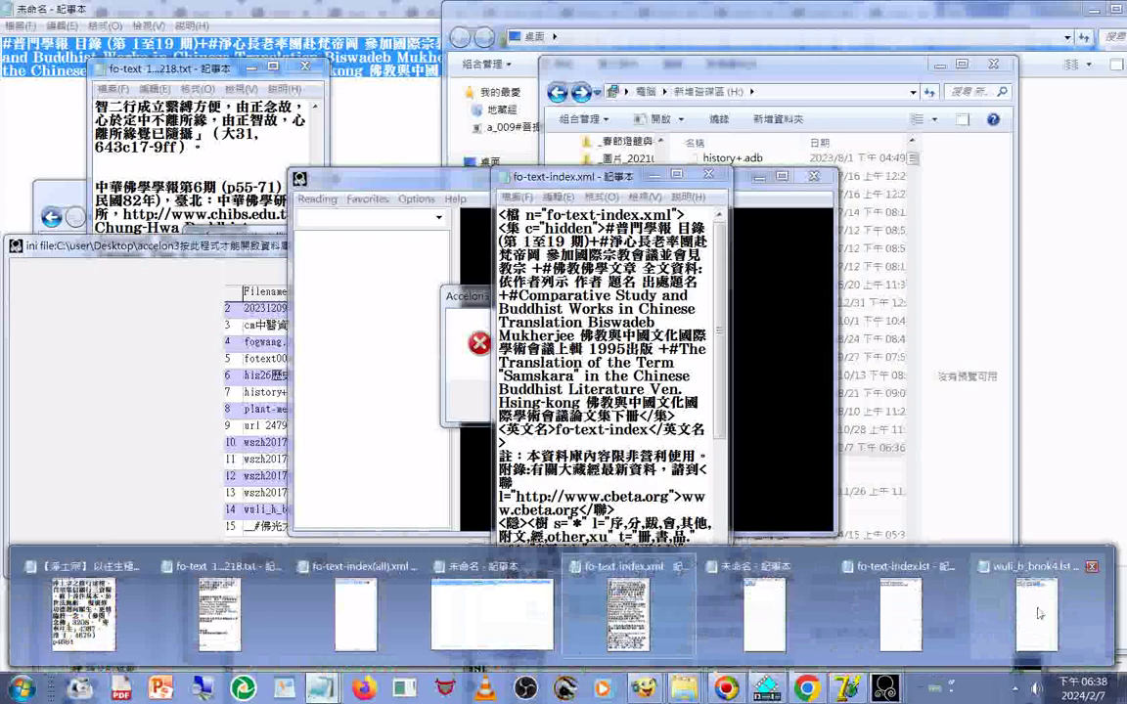
pyautogui.click(898, 631)
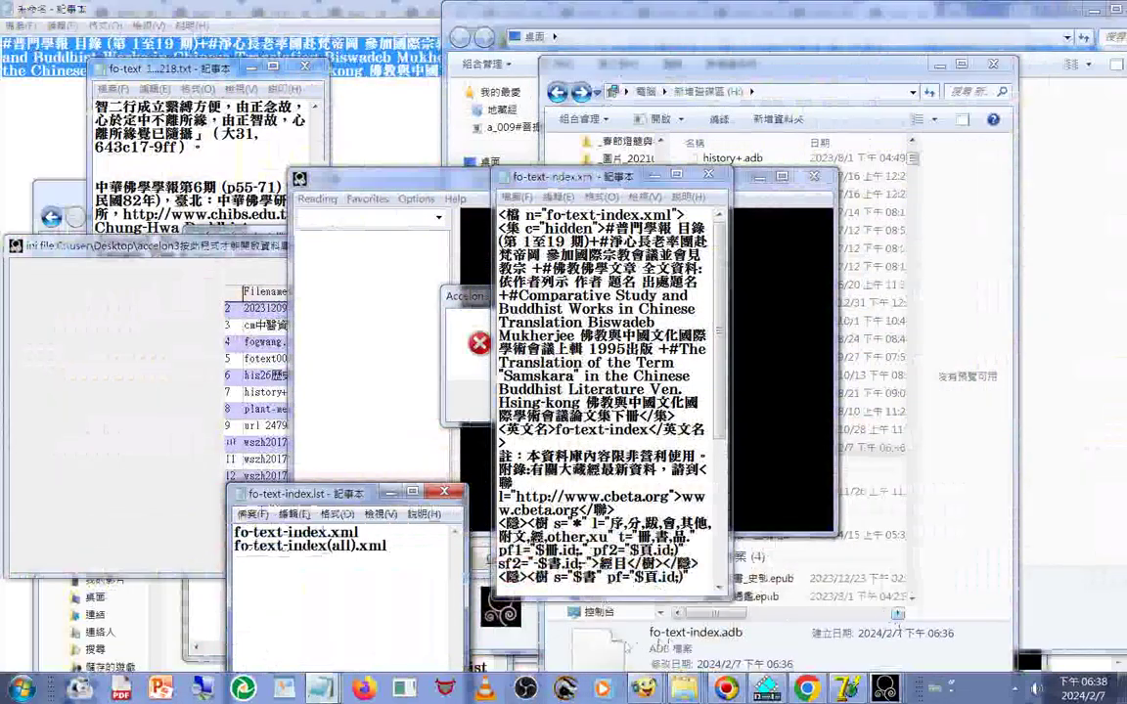
pyautogui.moveTo(321, 688)
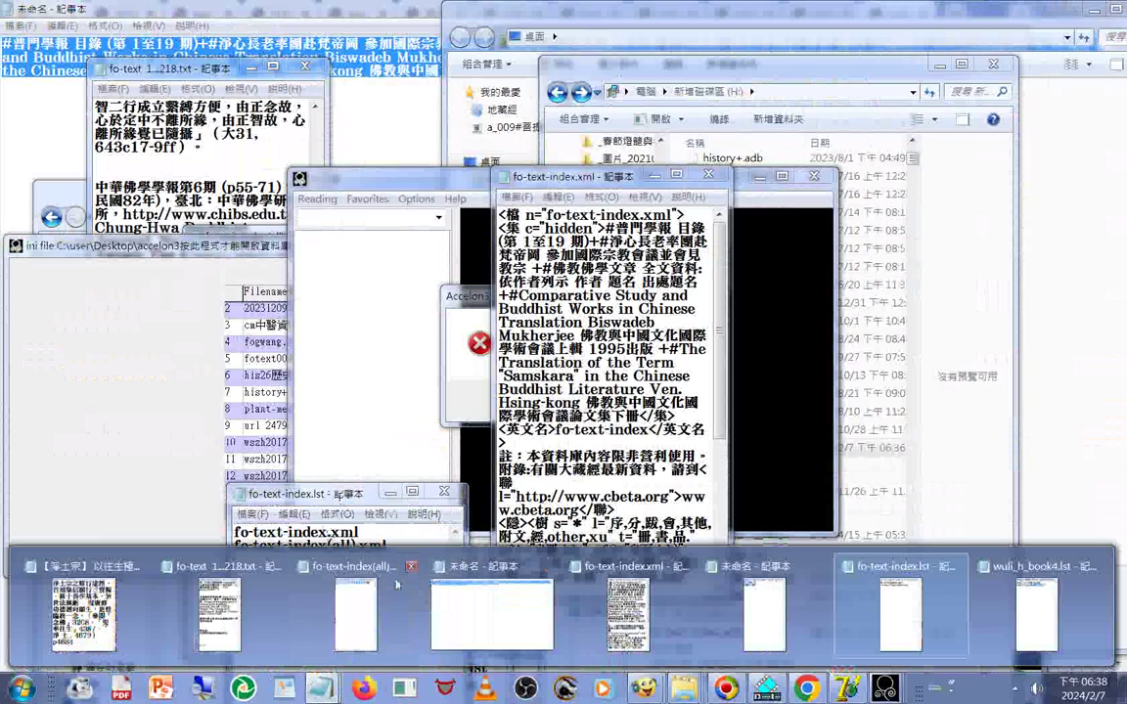
pyautogui.moveTo(375, 580)
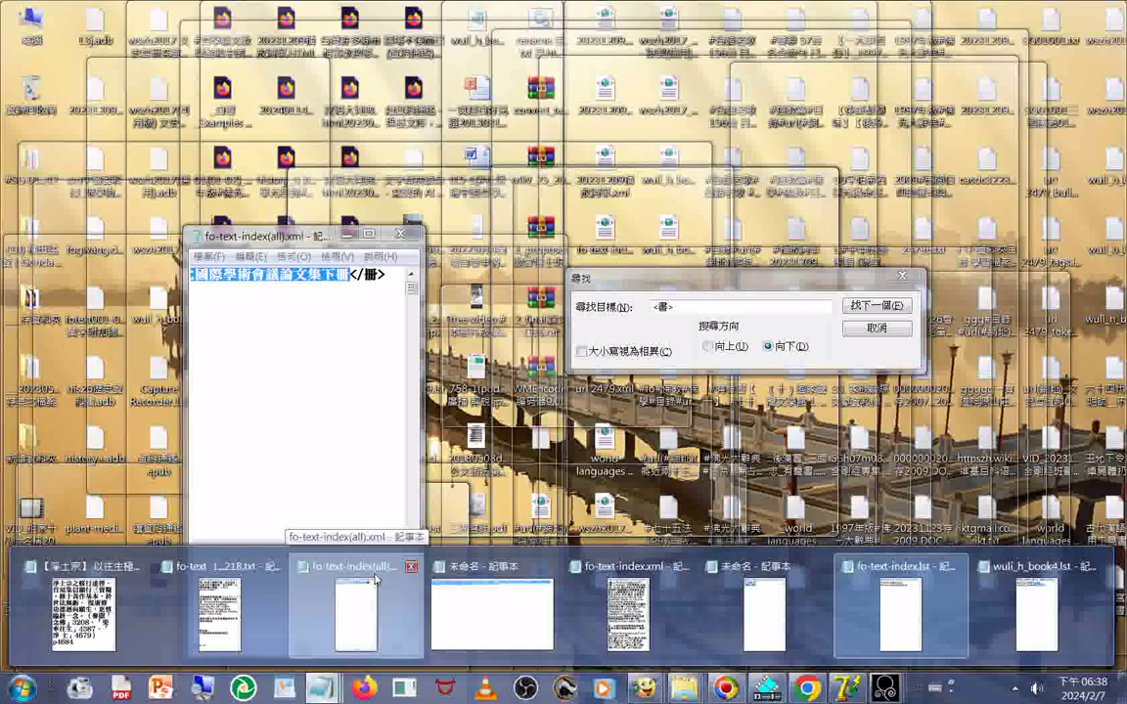
pyautogui.click(374, 580)
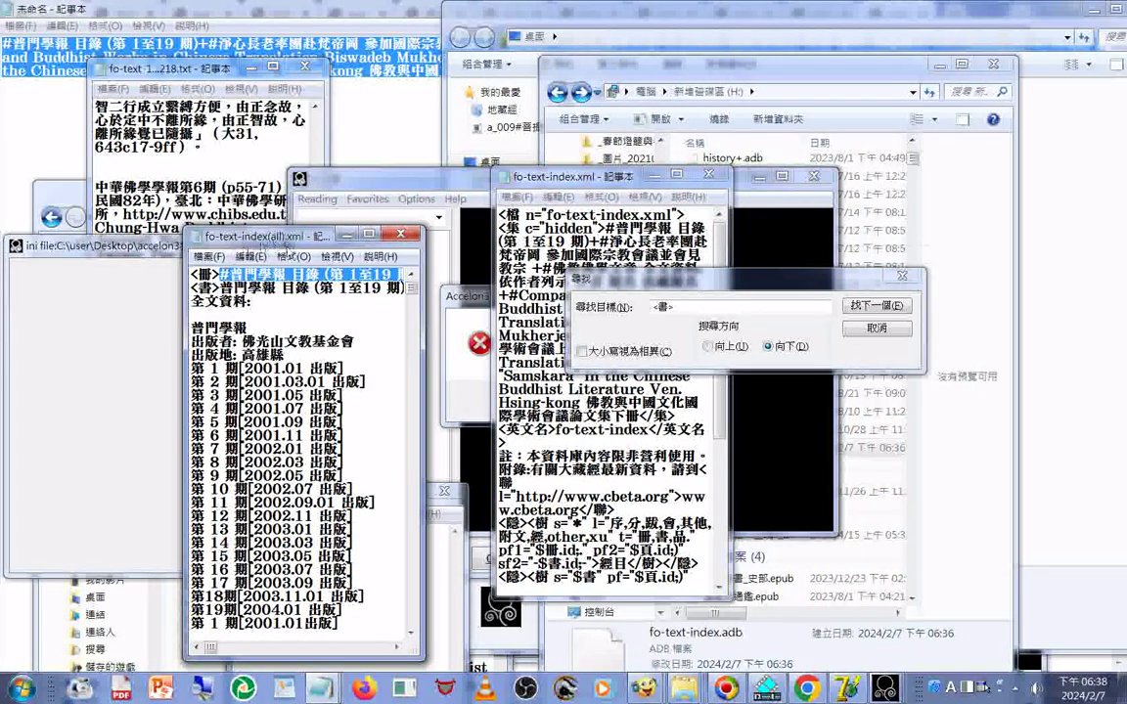
# Step: Start saving fo-text-index(all).xml under a new name and list all file types on drive H: to check which fo-text-index files exist
pyautogui.click(203, 257)
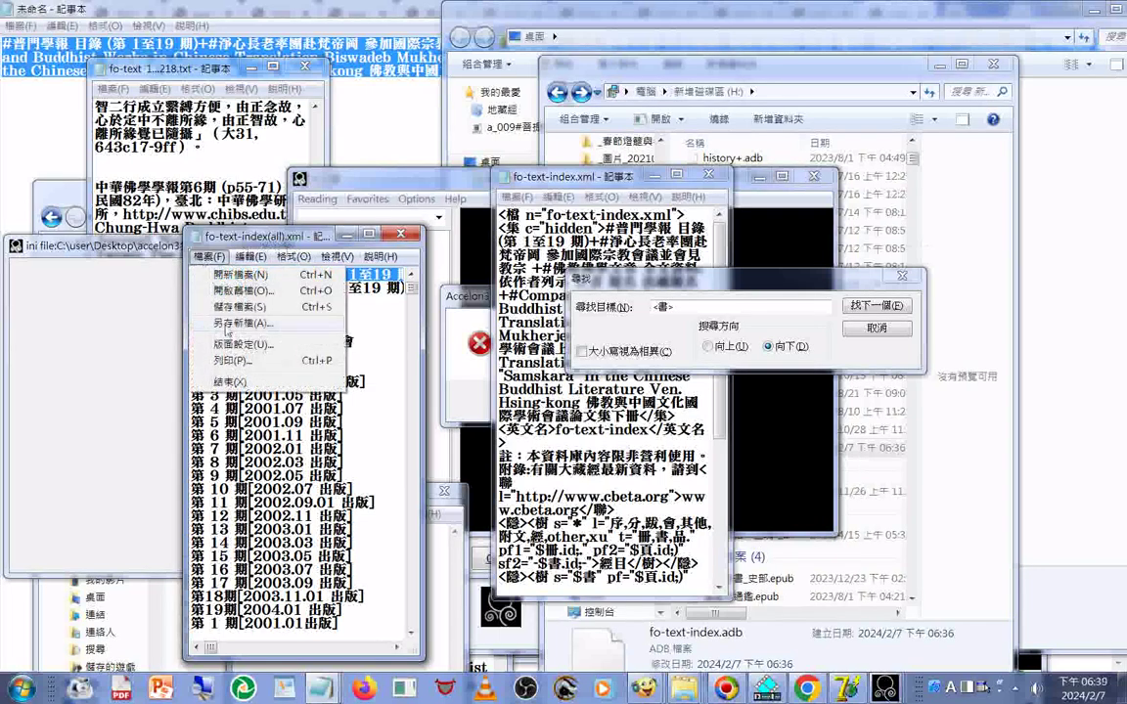
pyautogui.click(204, 292)
pyautogui.hotkey('ctrl', 's')
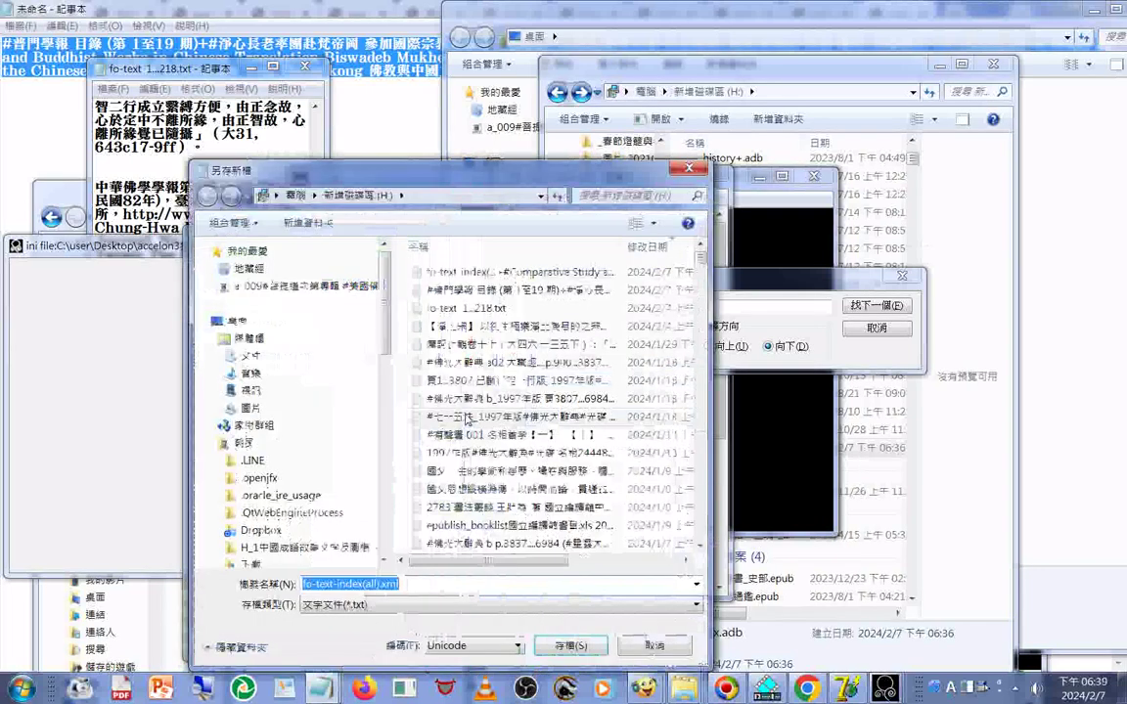
pyautogui.click(457, 605)
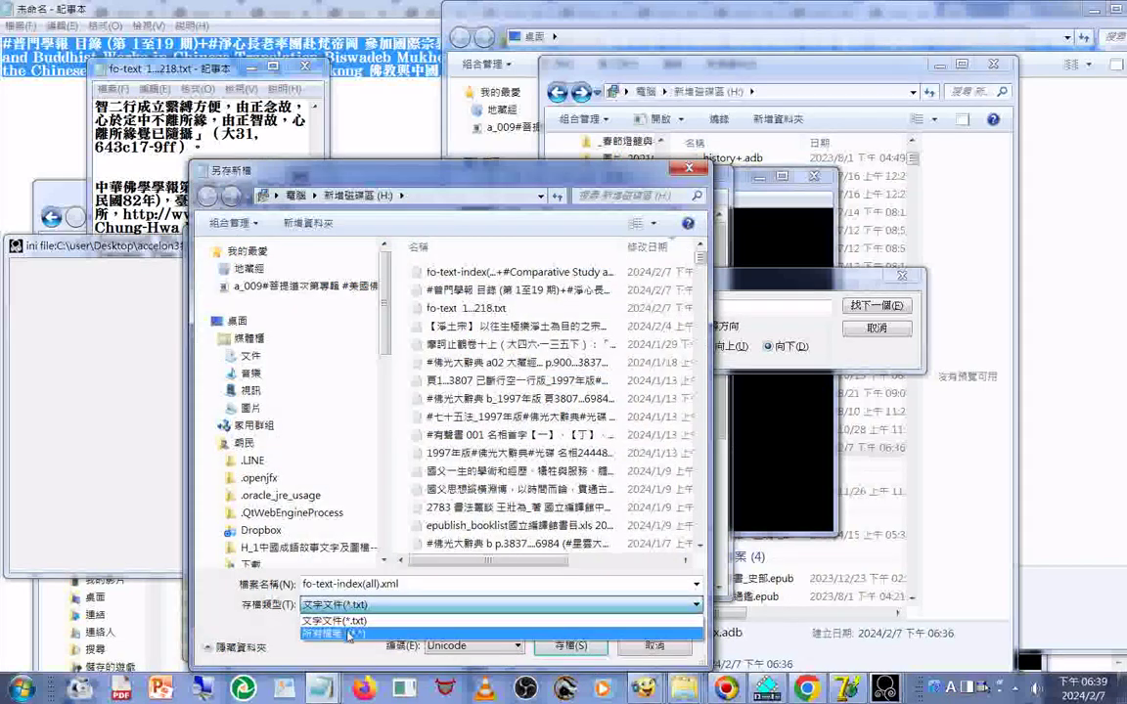
pyautogui.click(457, 631)
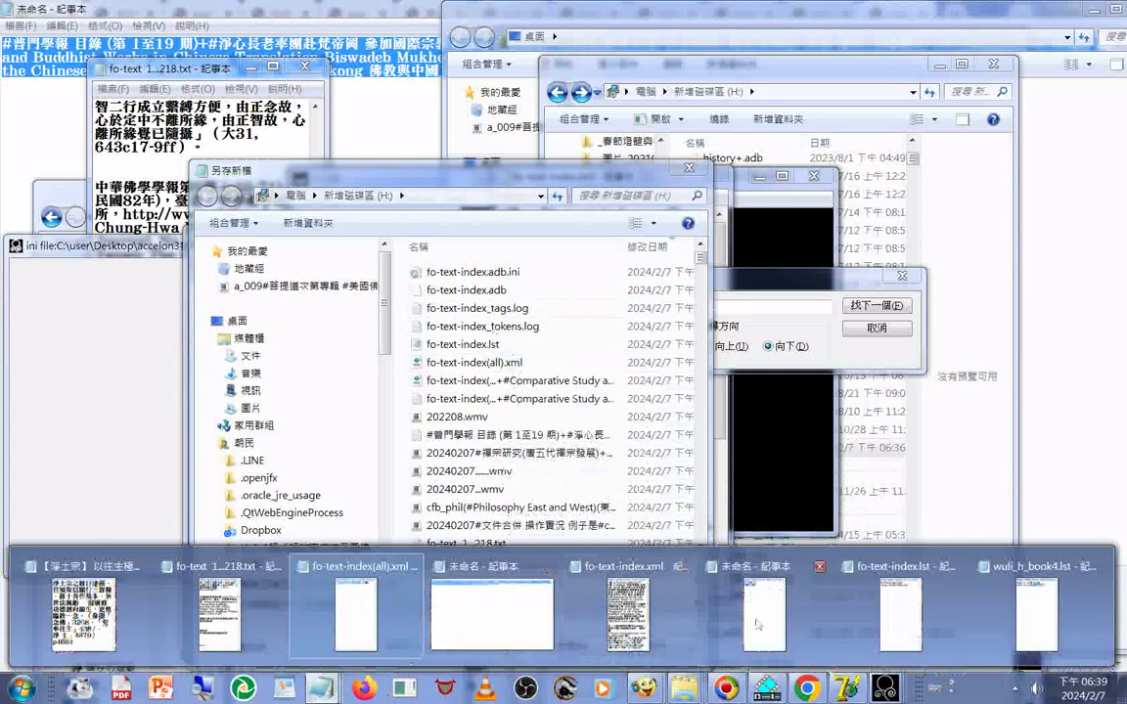
# Step: Save fo-text-index.xml to drive H: with the all-files type (*.*) and Unicode encoding
pyautogui.click(658, 612)
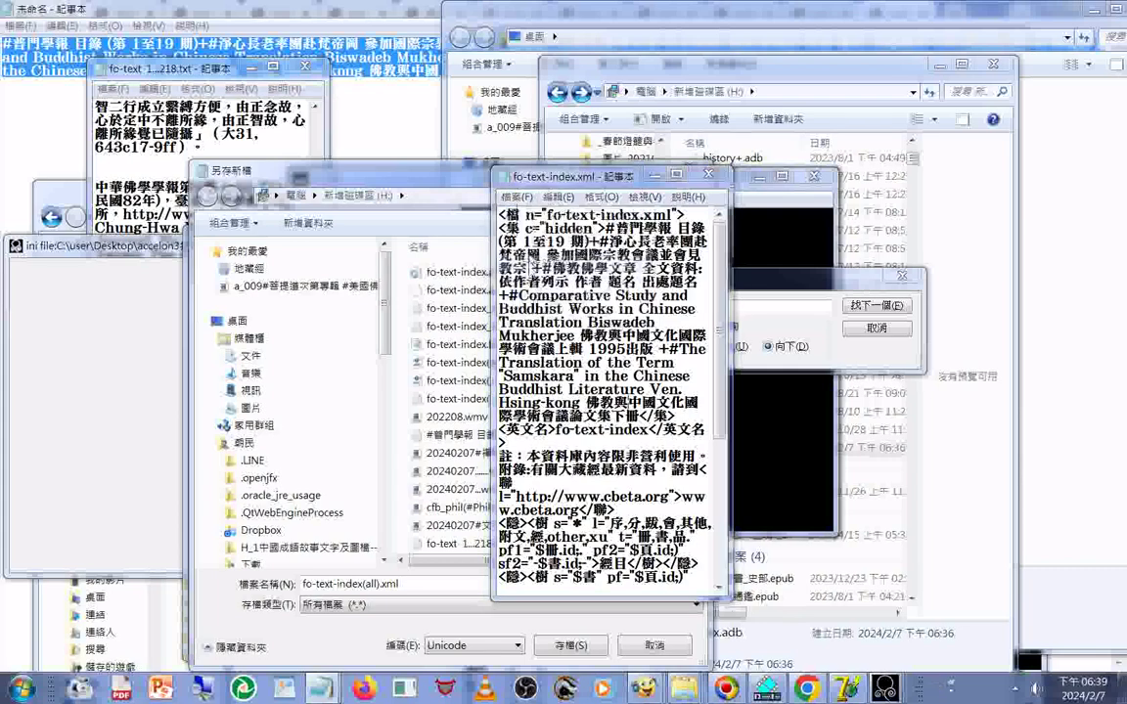
pyautogui.hotkey('ctrl', 's')
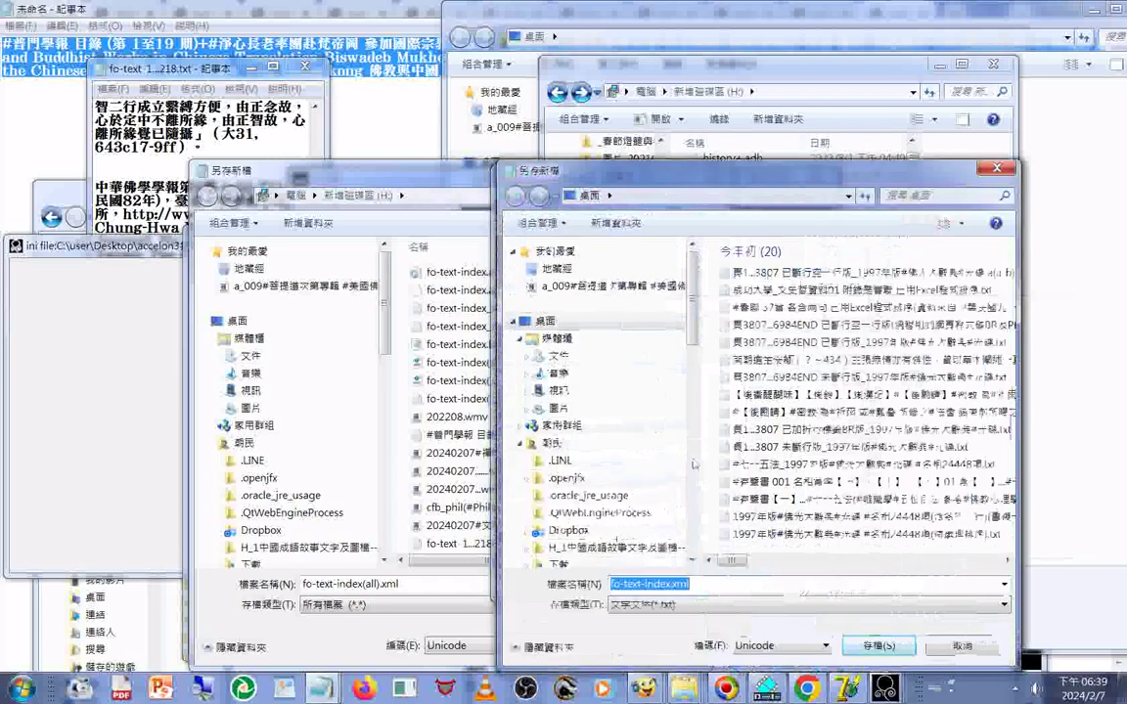
pyautogui.scroll(-5, 626, 484)
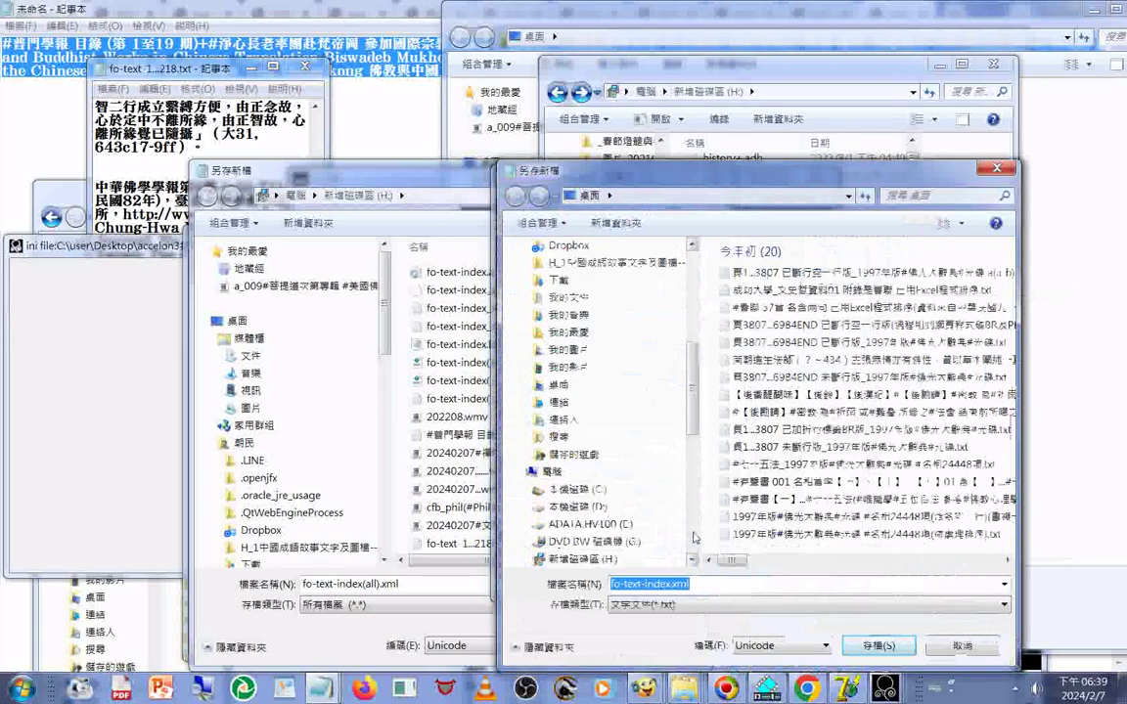
pyautogui.click(600, 560)
pyautogui.scroll(-1, 604, 548)
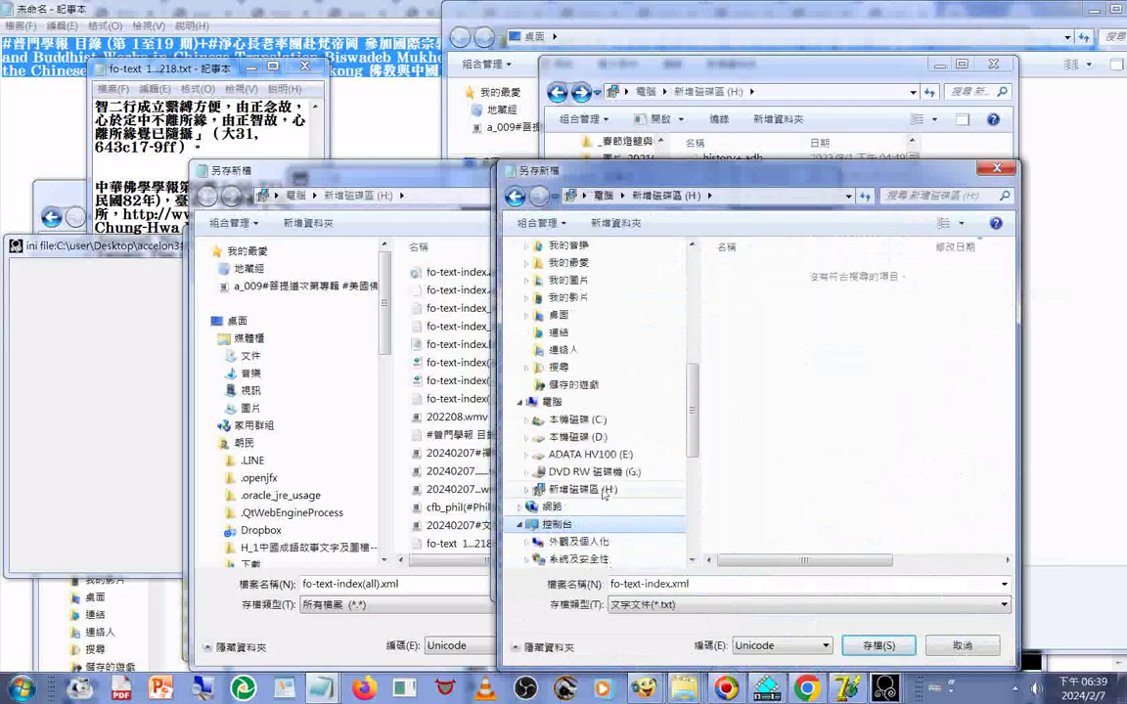
pyautogui.click(685, 605)
pyautogui.click(681, 568)
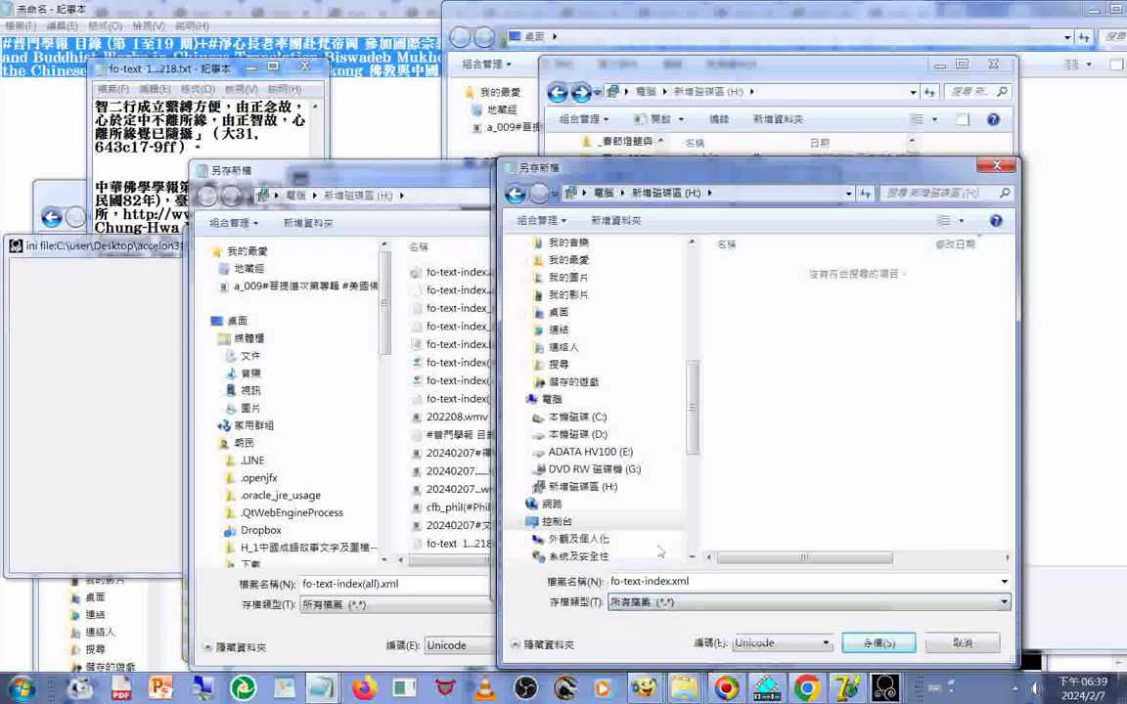
pyautogui.click(868, 643)
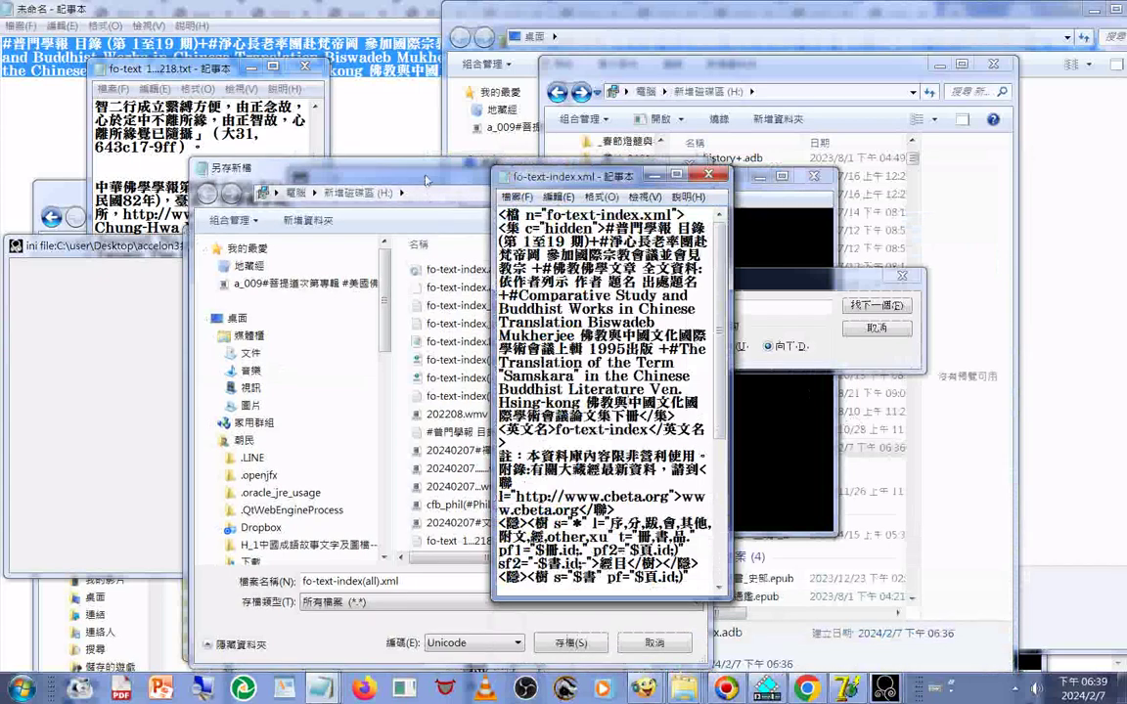
# Step: Recheck the fo-text-index files of all types on drive H: from fo-text-index(all).xml's Save As dialog, leaving without saving
pyautogui.click(386, 177)
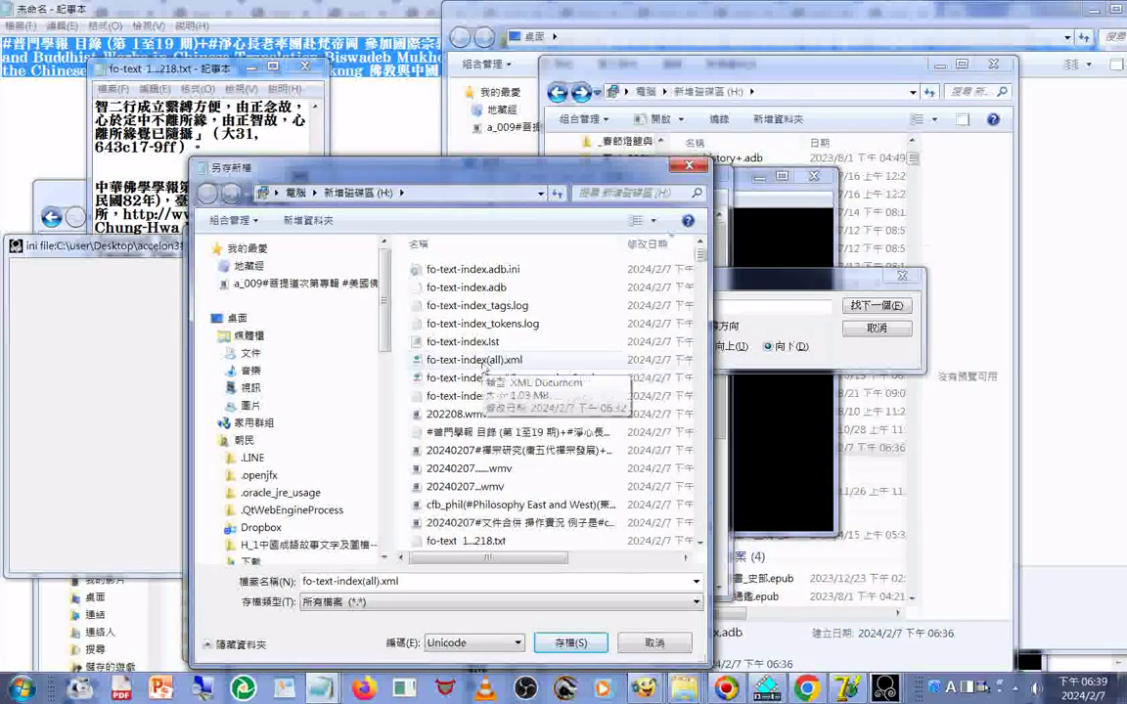
pyautogui.click(651, 642)
pyautogui.click(200, 257)
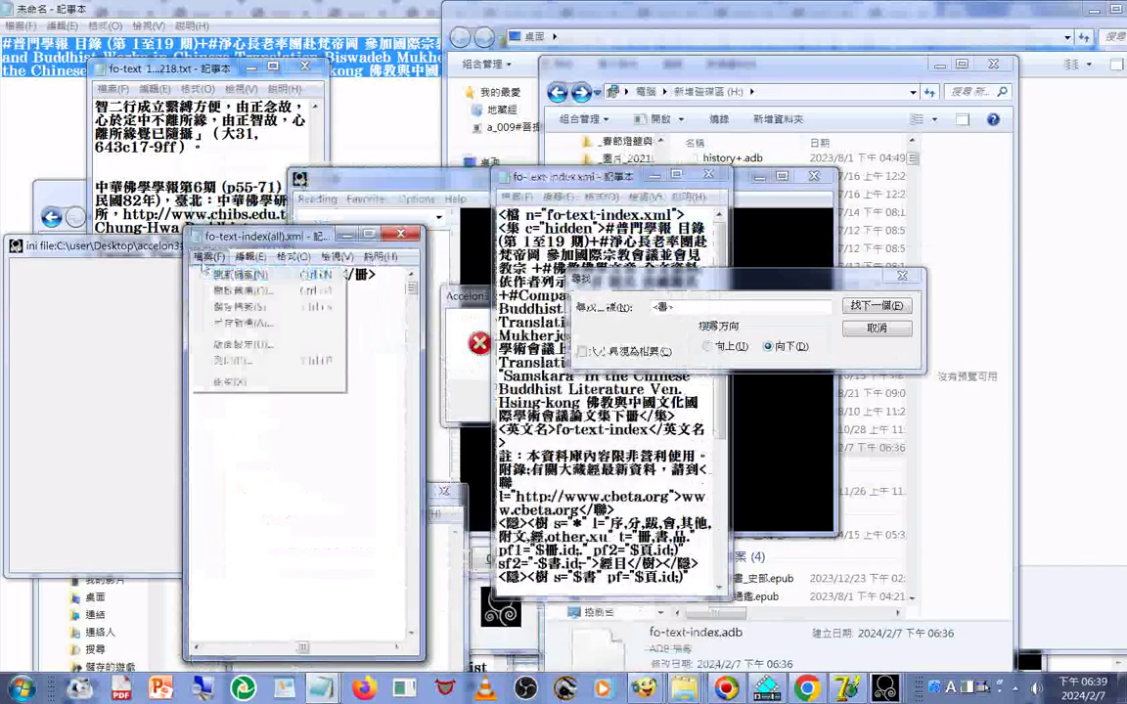
pyautogui.click(220, 323)
pyautogui.hotkey('ctrl', 's')
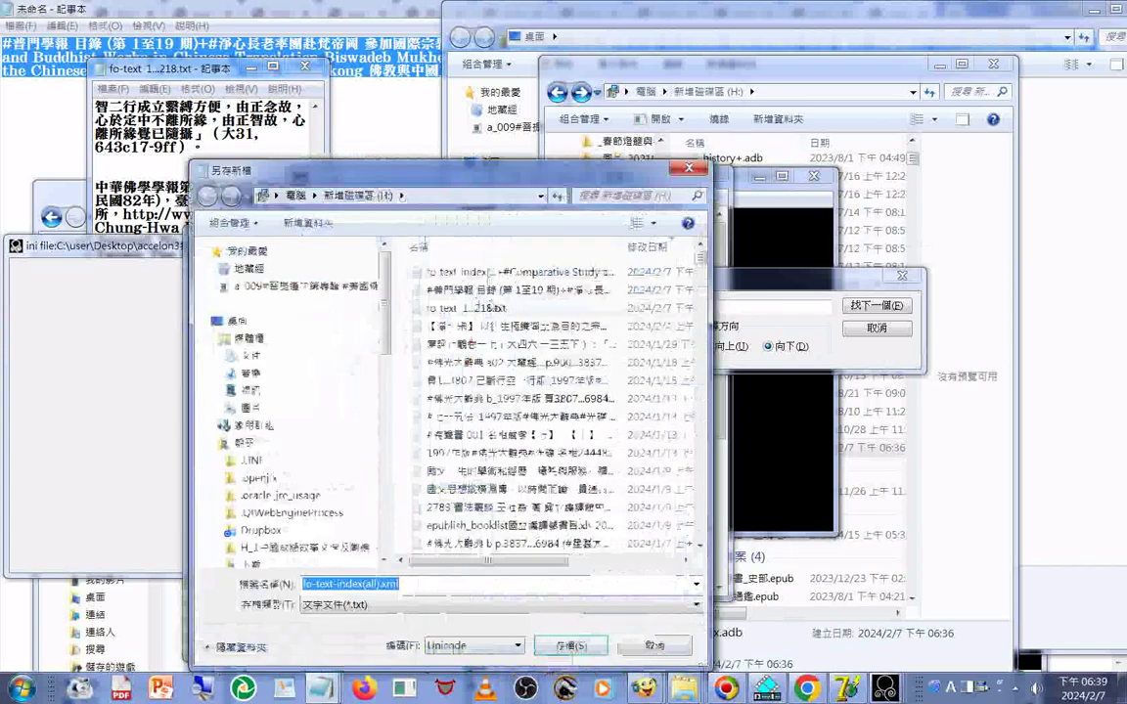
pyautogui.click(354, 605)
pyautogui.click(352, 636)
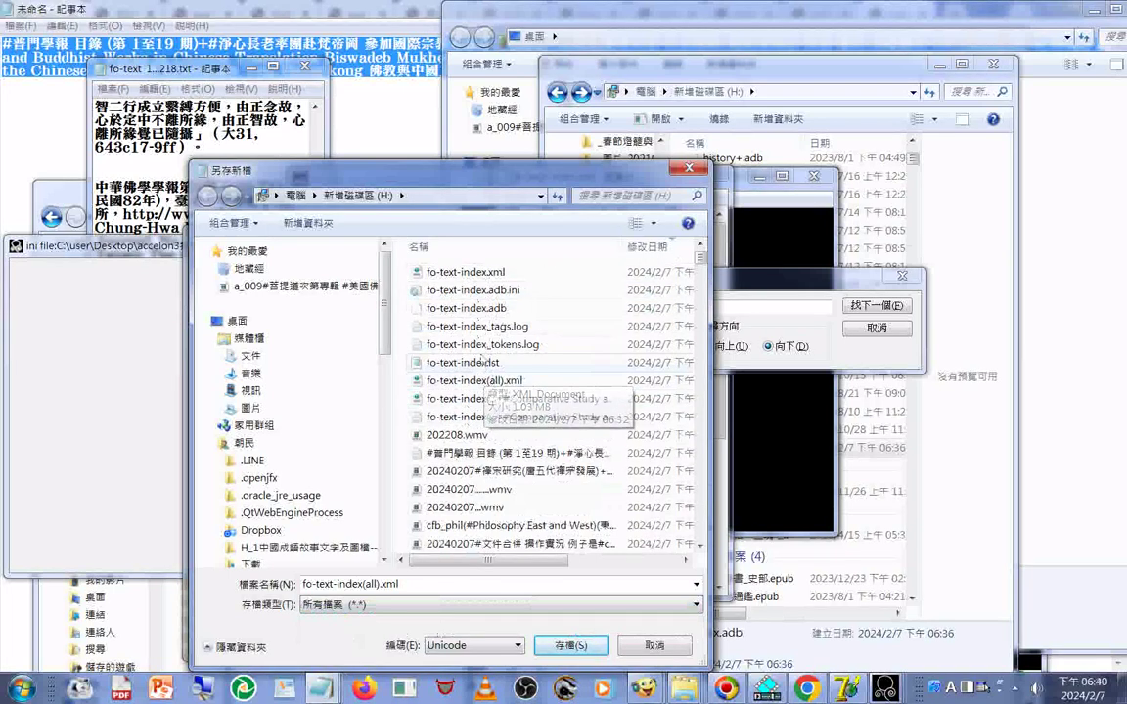
pyautogui.click(657, 646)
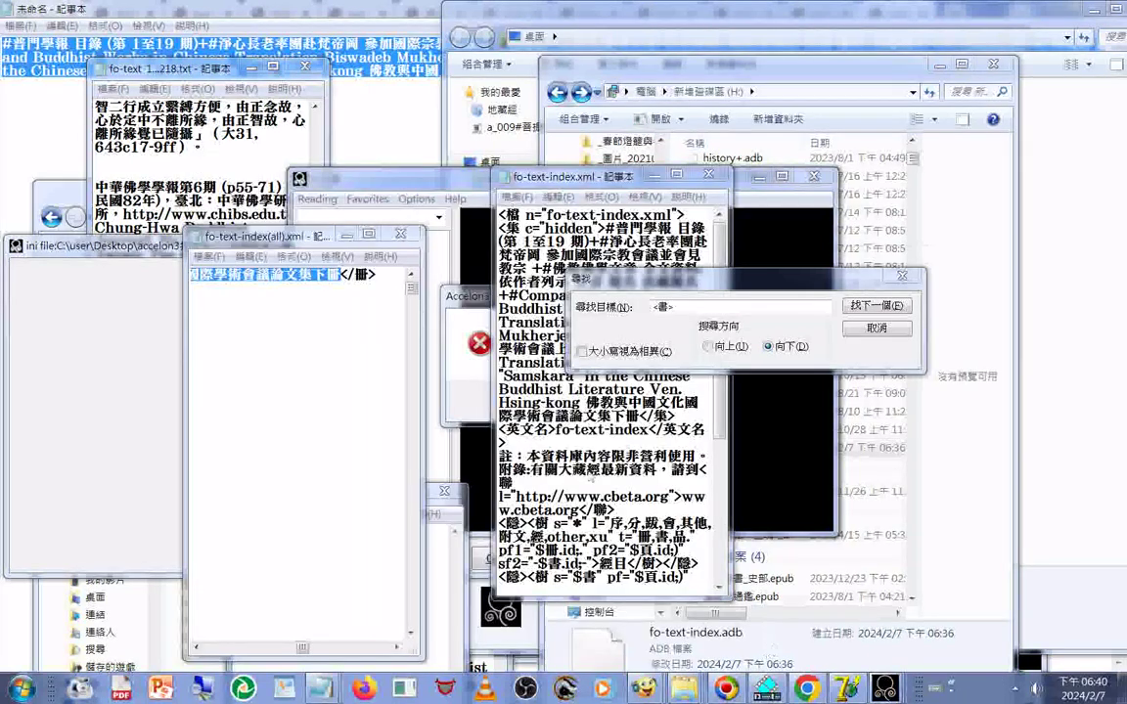
# Step: Try to dismiss the Accelon3 error message about the missing parent window
pyautogui.click(456, 378)
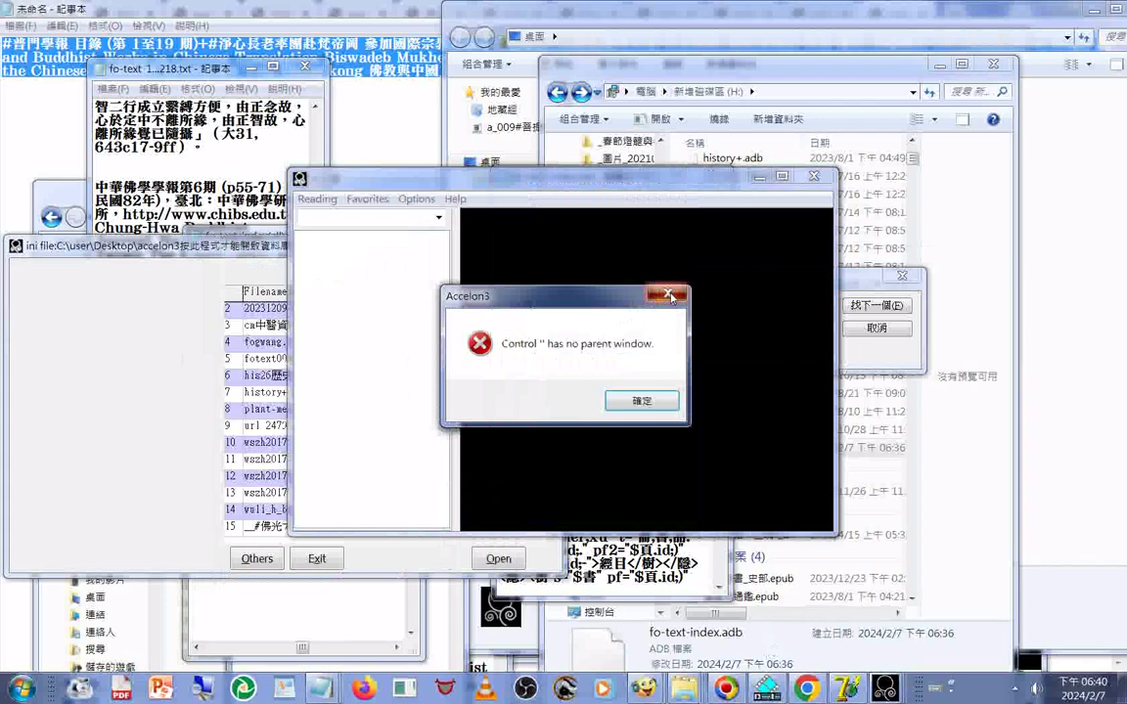
pyautogui.click(655, 404)
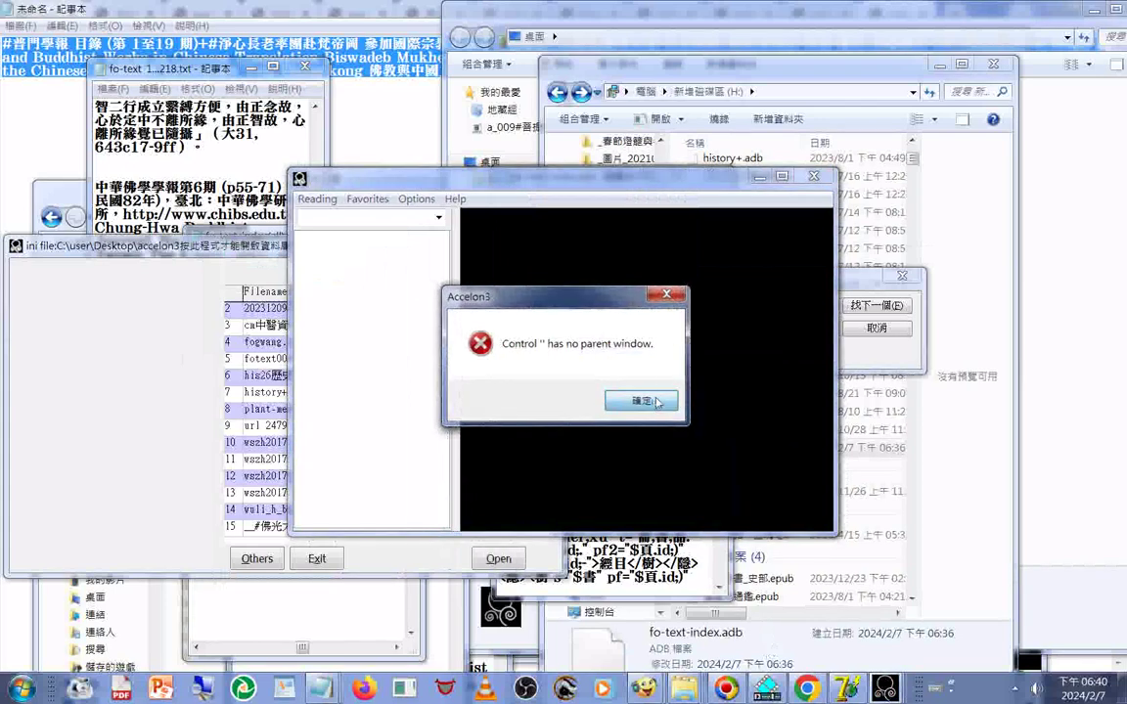
pyautogui.click(836, 125)
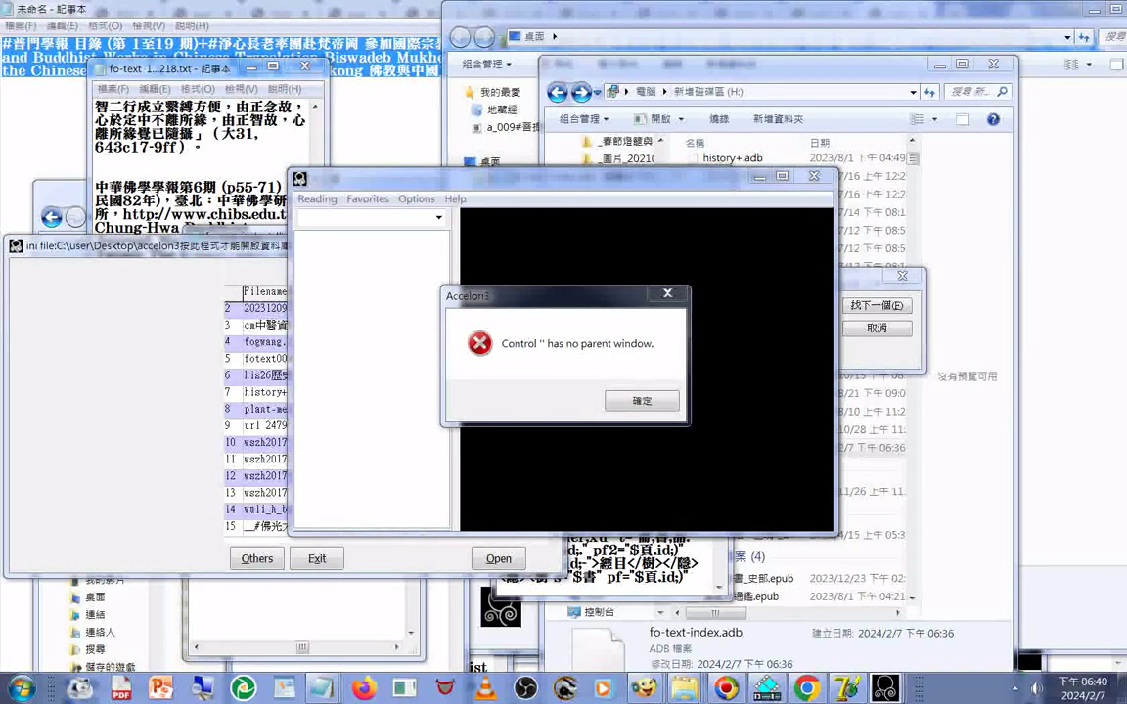
# Step: End the 十三經 task in Task Manager and try again to dismiss the Accelon3 error message
pyautogui.hotkey('ctrl', 'shift', 'Escape')
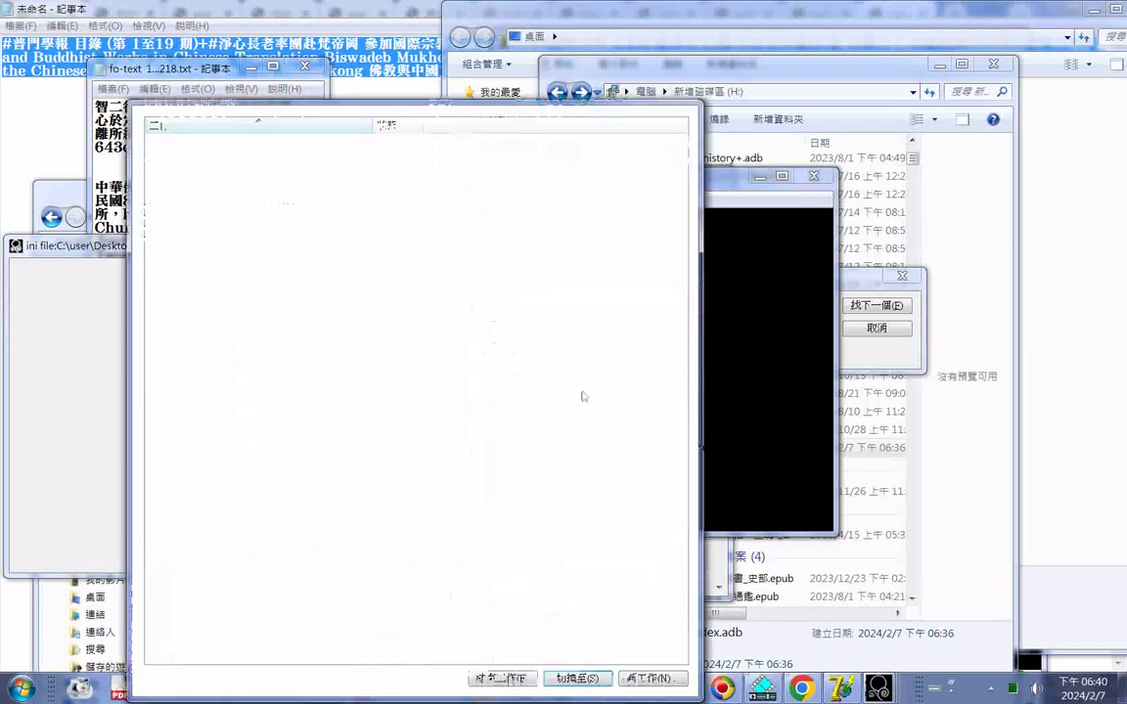
pyautogui.click(224, 409)
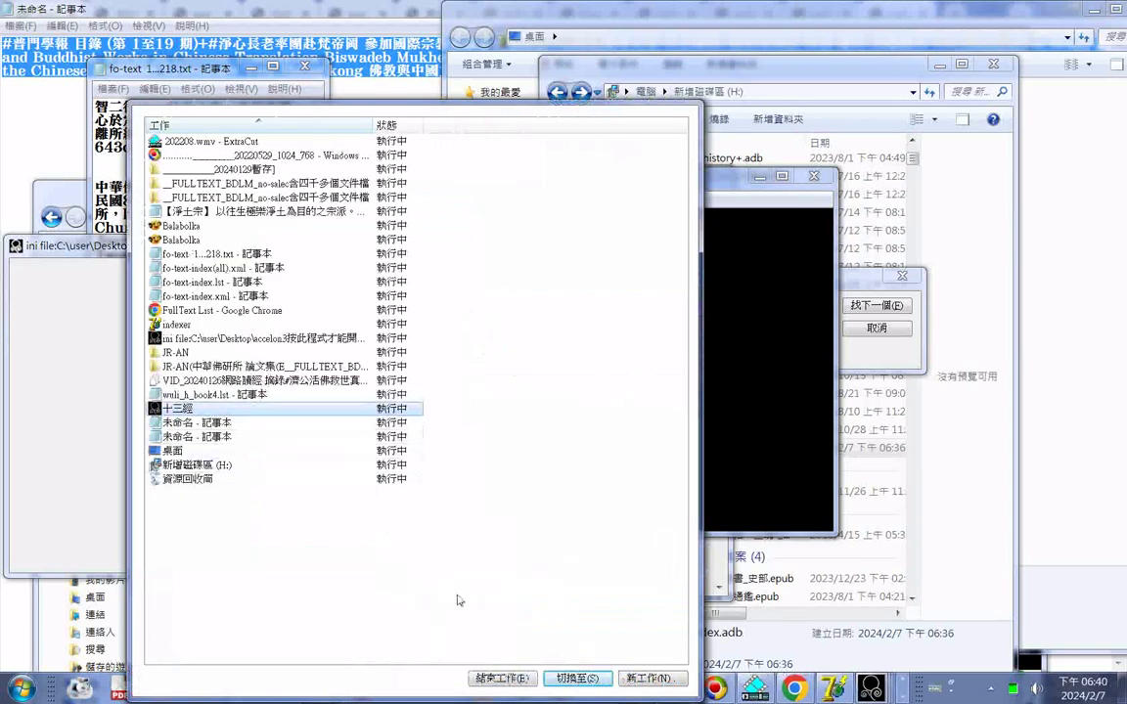
pyautogui.click(501, 677)
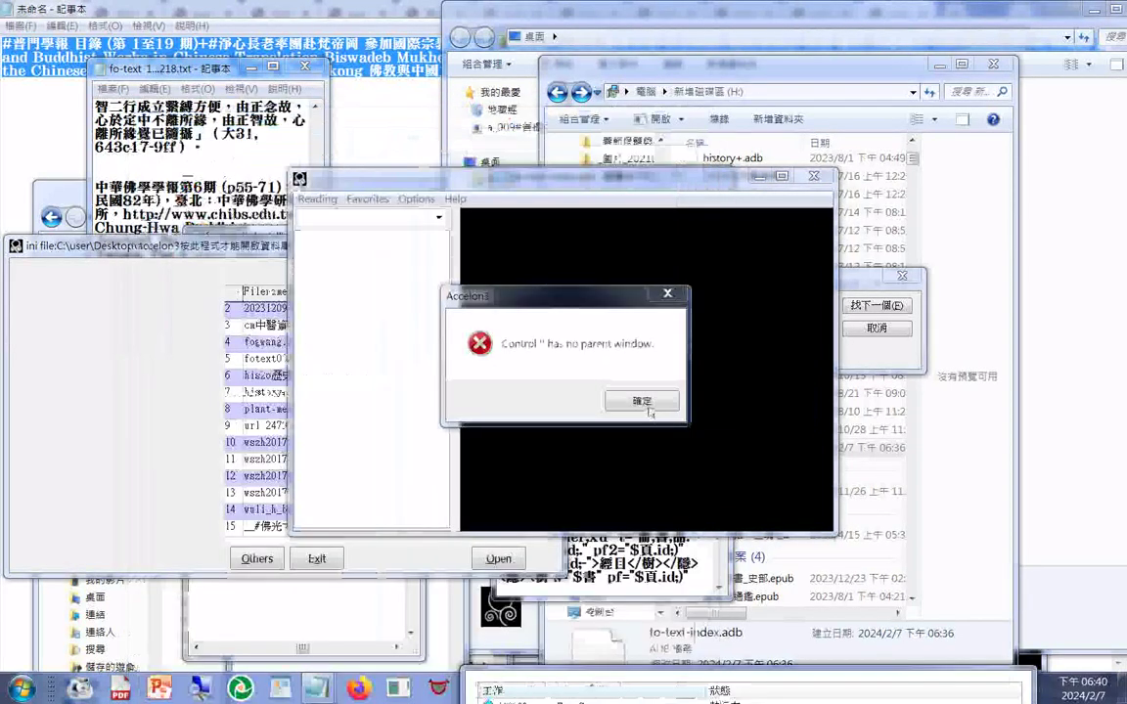
pyautogui.click(643, 399)
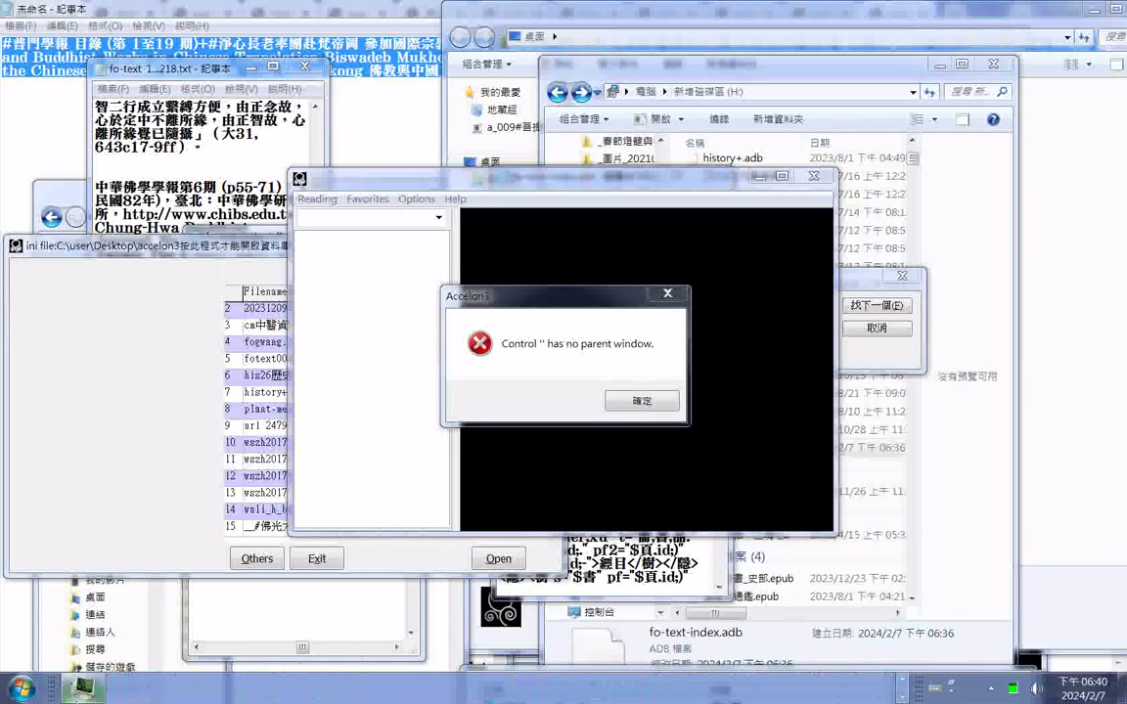
# Step: Bring Task Manager fully into view and end the accelon3 ini-file task to close the stuck Accelon program
pyautogui.click(80, 690)
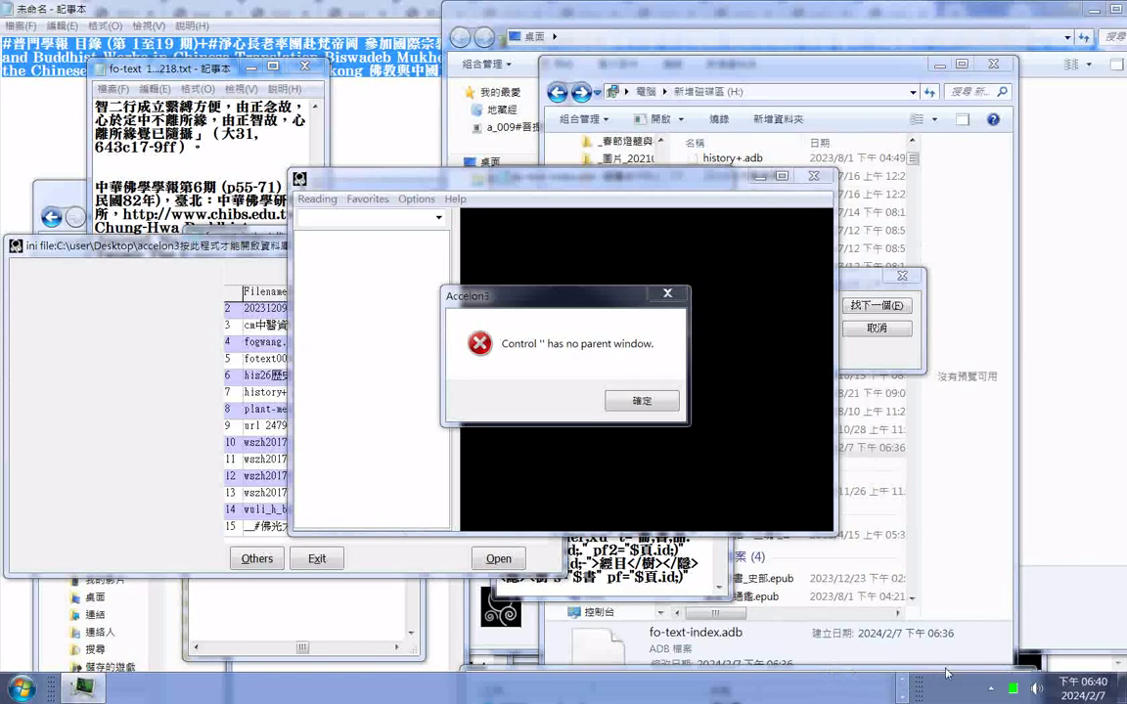
pyautogui.click(947, 673)
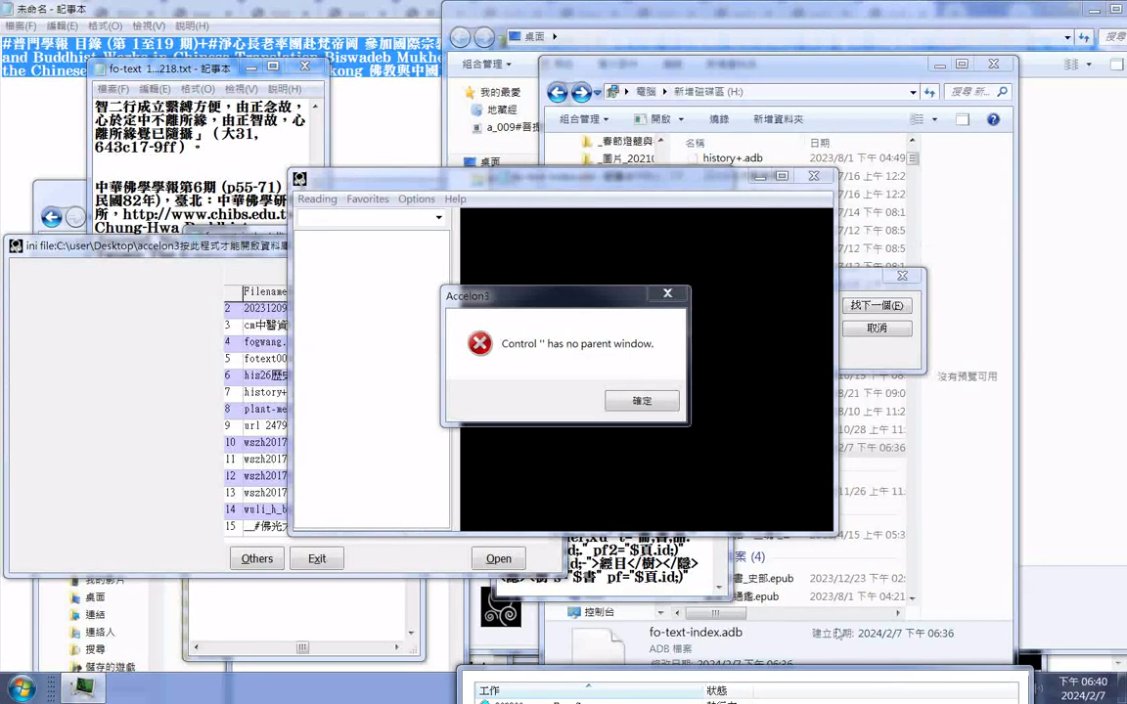
pyautogui.moveTo(837, 673); pyautogui.dragTo(672, 143)
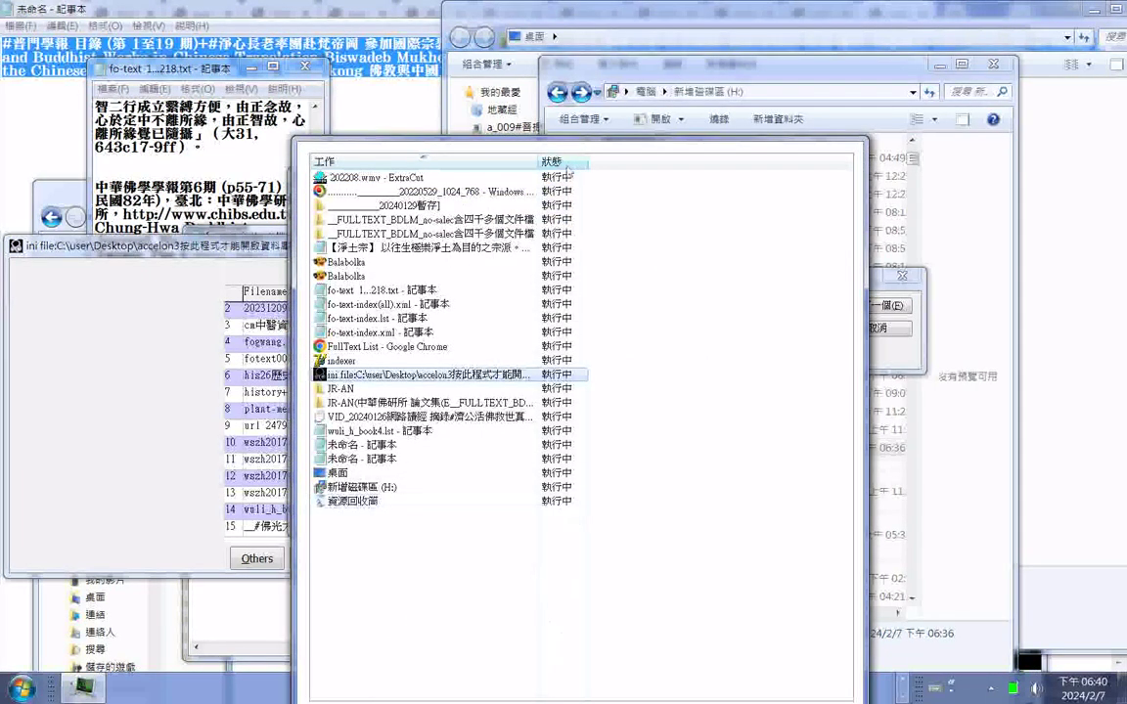
pyautogui.moveTo(571, 146); pyautogui.dragTo(565, 45)
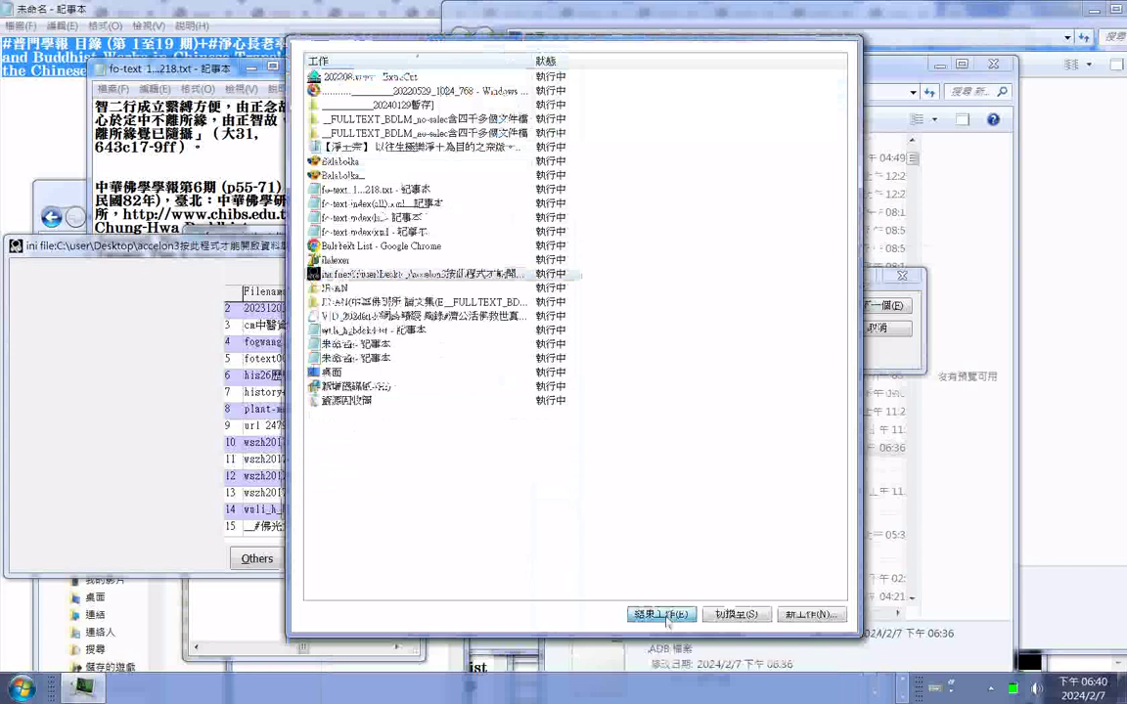
pyautogui.click(663, 616)
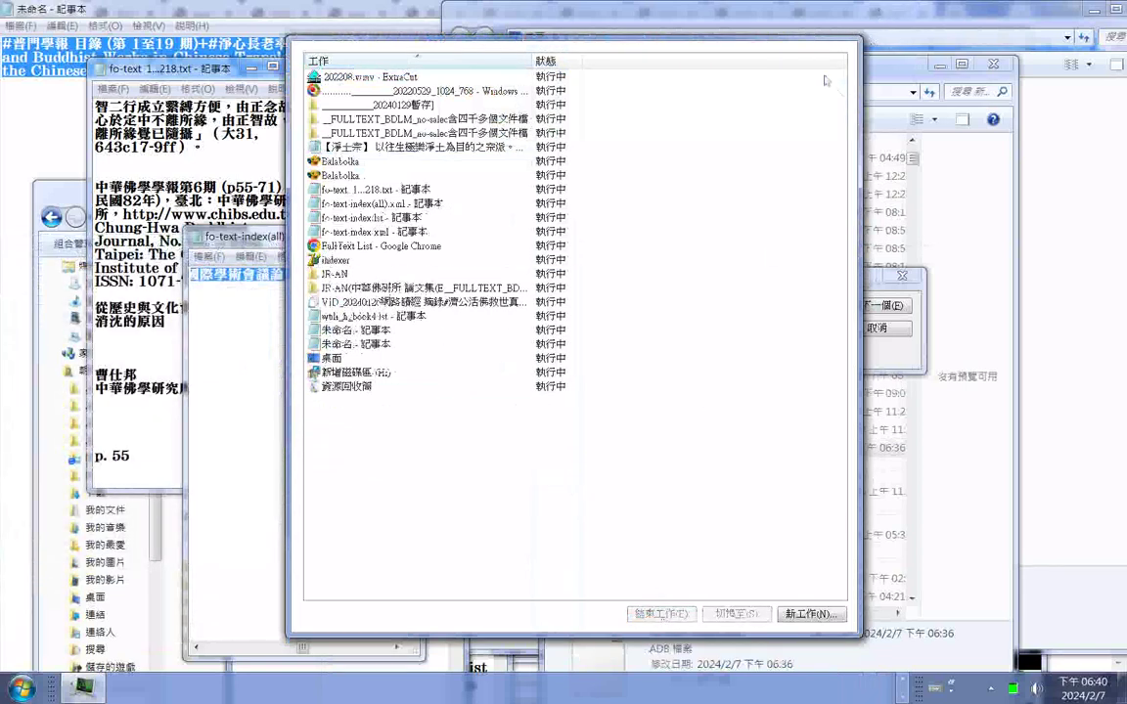
pyautogui.moveTo(768, 54); pyautogui.dragTo(771, 192)
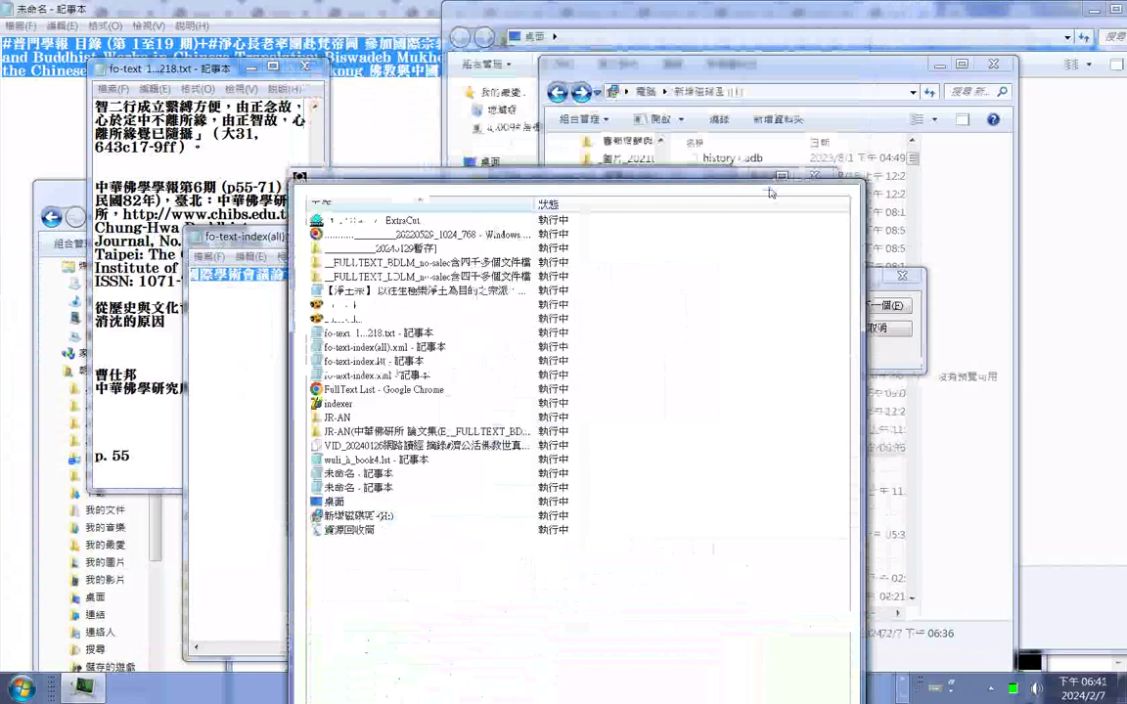
# Step: Move Task Manager aside, load fo-text-index.lst from drive H: into Indexer and try to build H:\fo-text-index.adb
pyautogui.moveTo(770, 193); pyautogui.dragTo(774, 703)
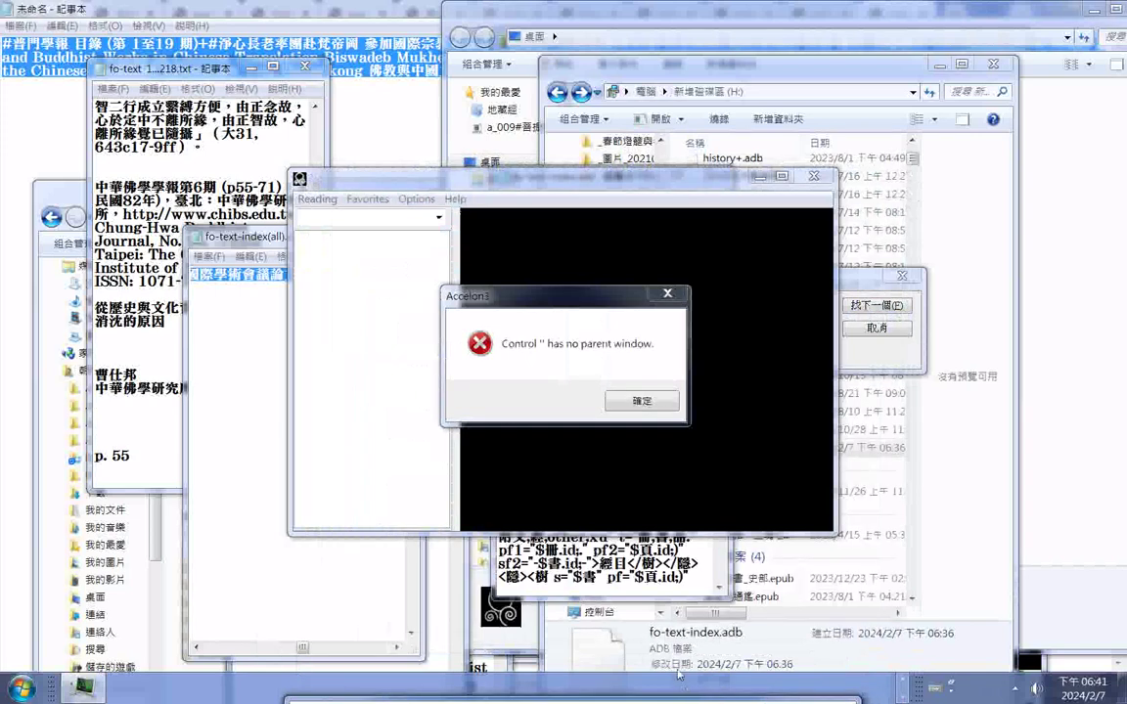
pyautogui.click(903, 682)
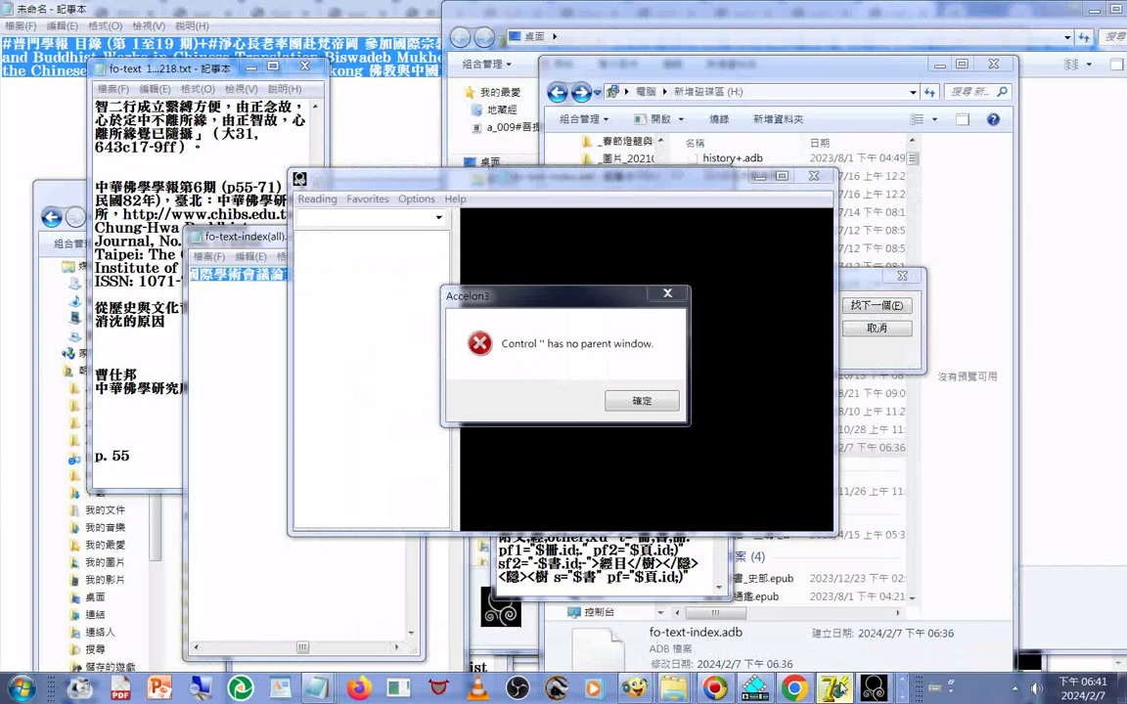
pyautogui.click(836, 688)
pyautogui.click(518, 68)
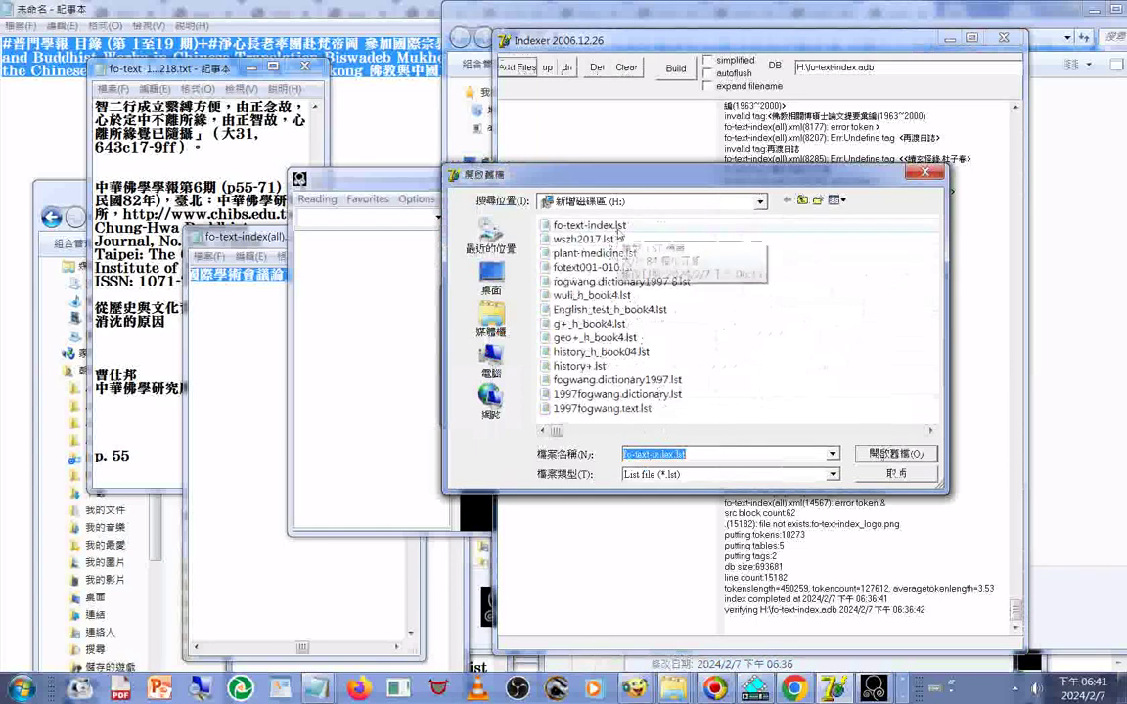
pyautogui.click(617, 231)
pyautogui.doubleClick(617, 230)
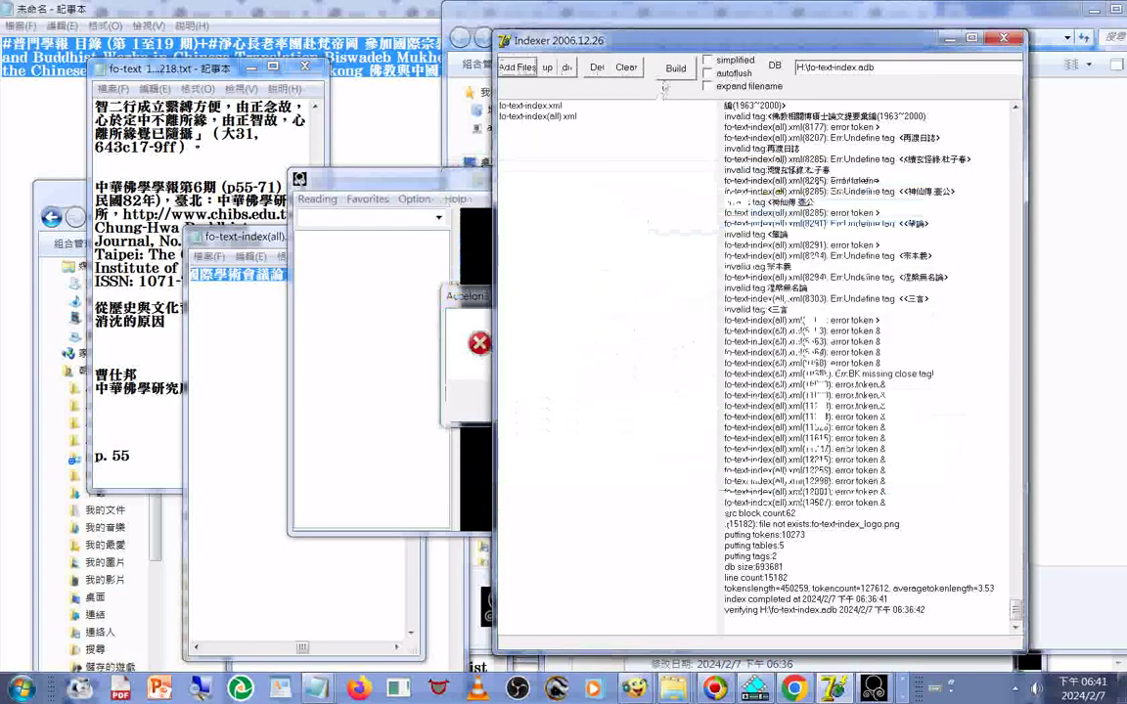
pyautogui.click(607, 412)
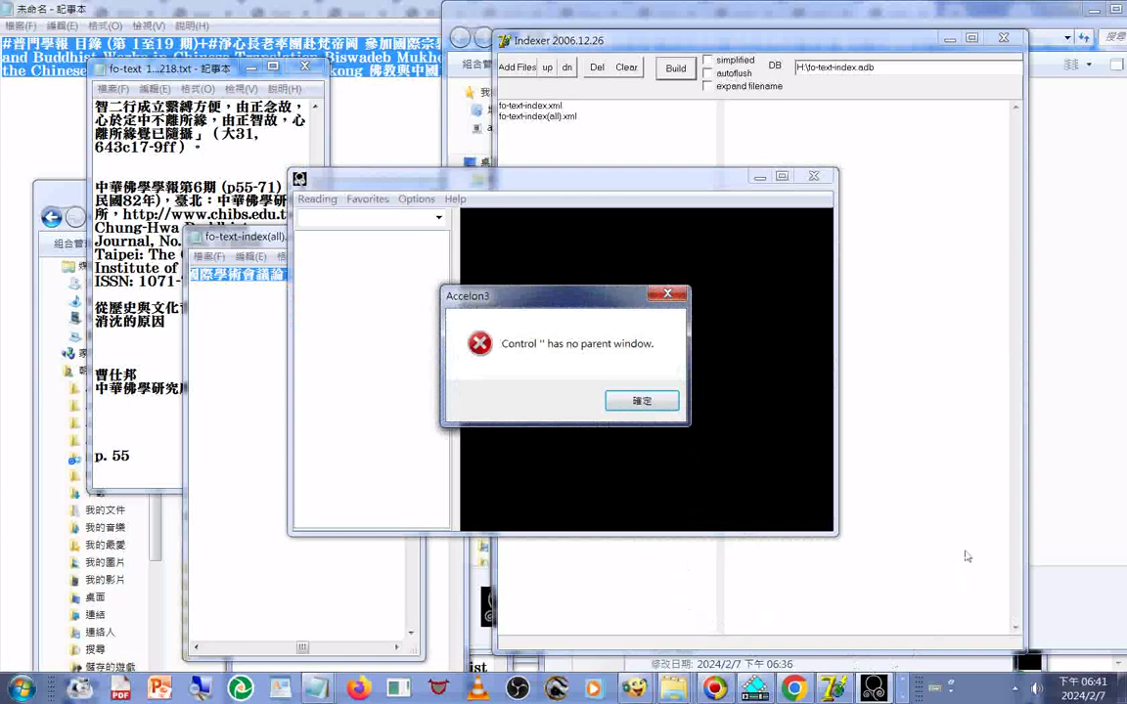
pyautogui.click(1018, 458)
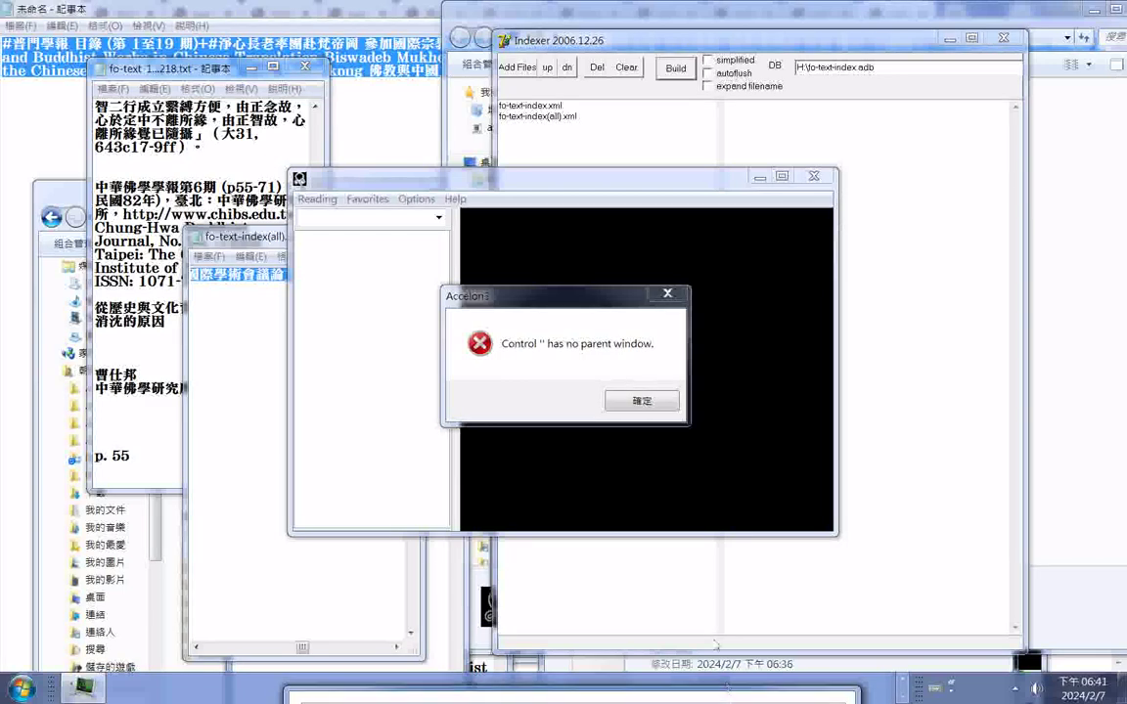
# Step: End the indexer task in Task Manager and move the Task Manager window out of the way
pyautogui.moveTo(722, 689); pyautogui.dragTo(741, 125)
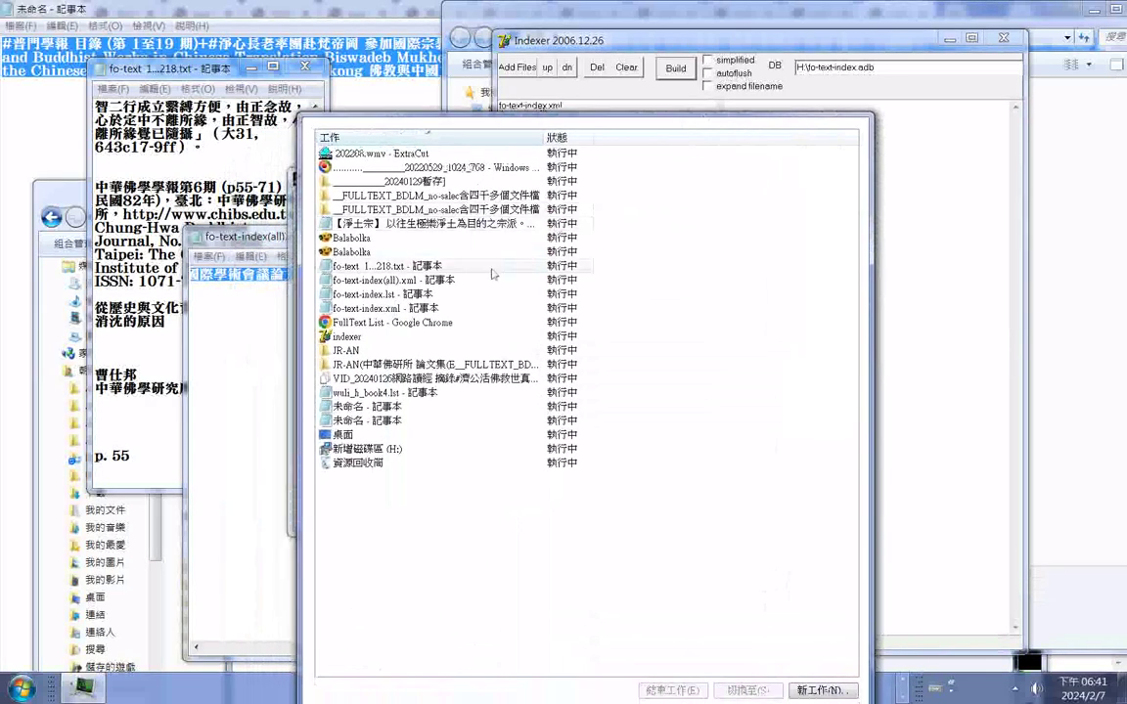
pyautogui.click(371, 338)
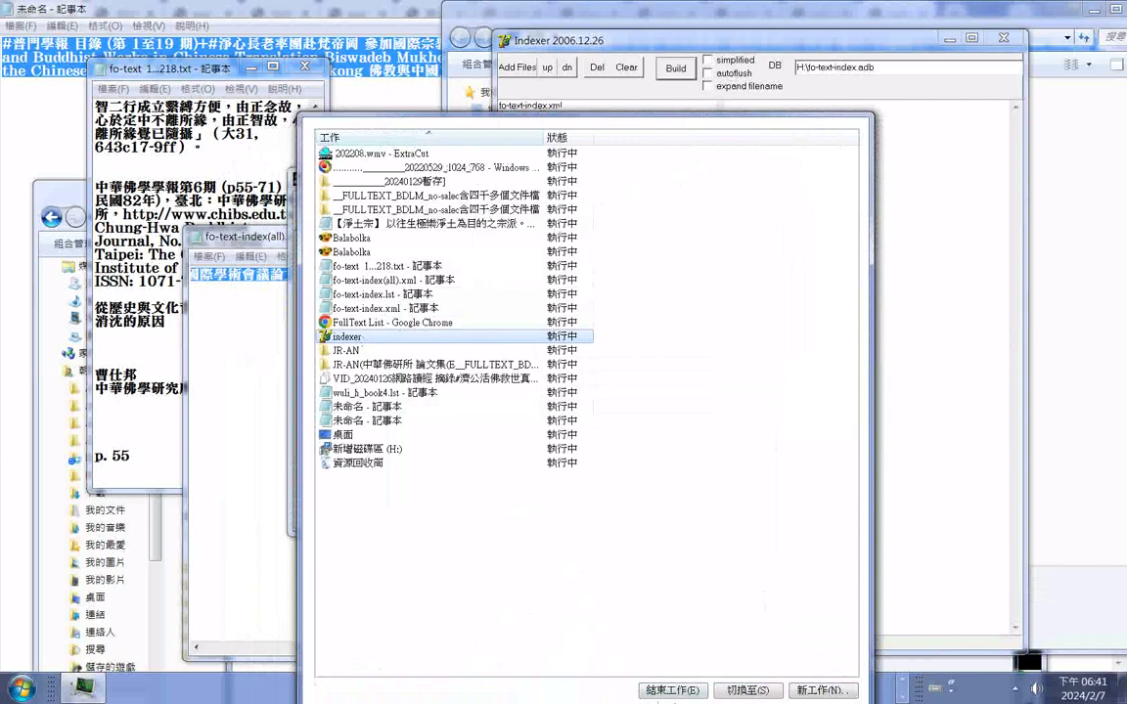
pyautogui.click(672, 691)
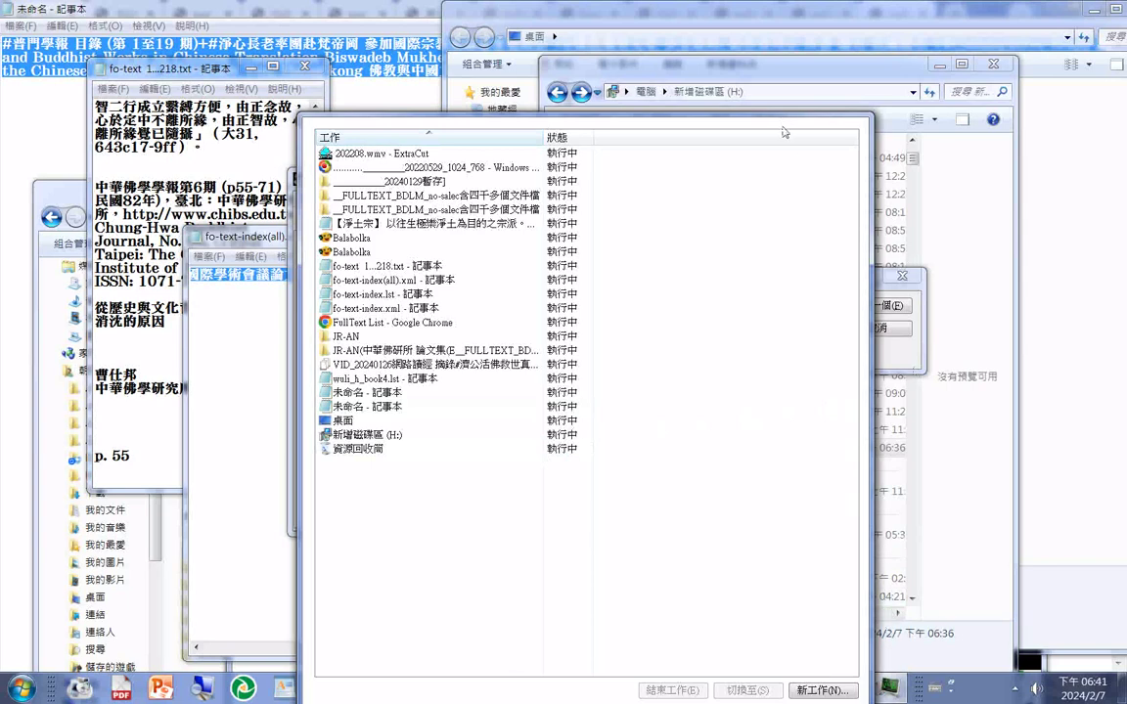
pyautogui.moveTo(783, 128); pyautogui.dragTo(808, 681)
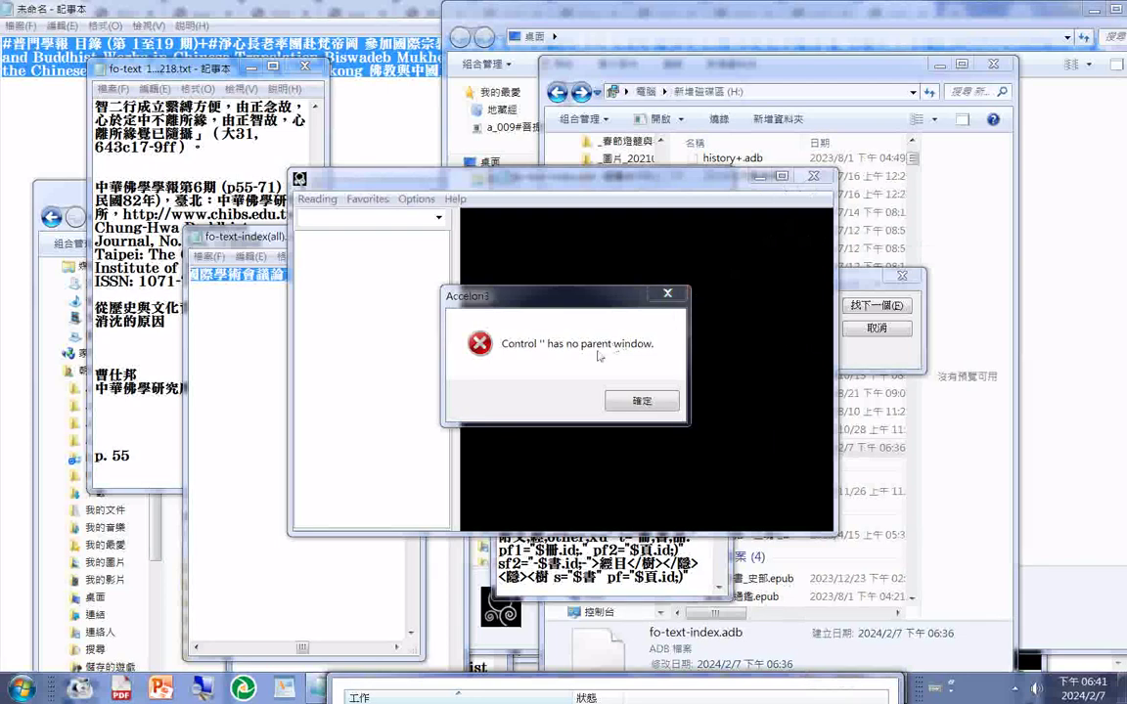
# Step: Dismiss the Accelon3 missing parent window error by closing the program's window from its taskbar entry
pyautogui.click(651, 399)
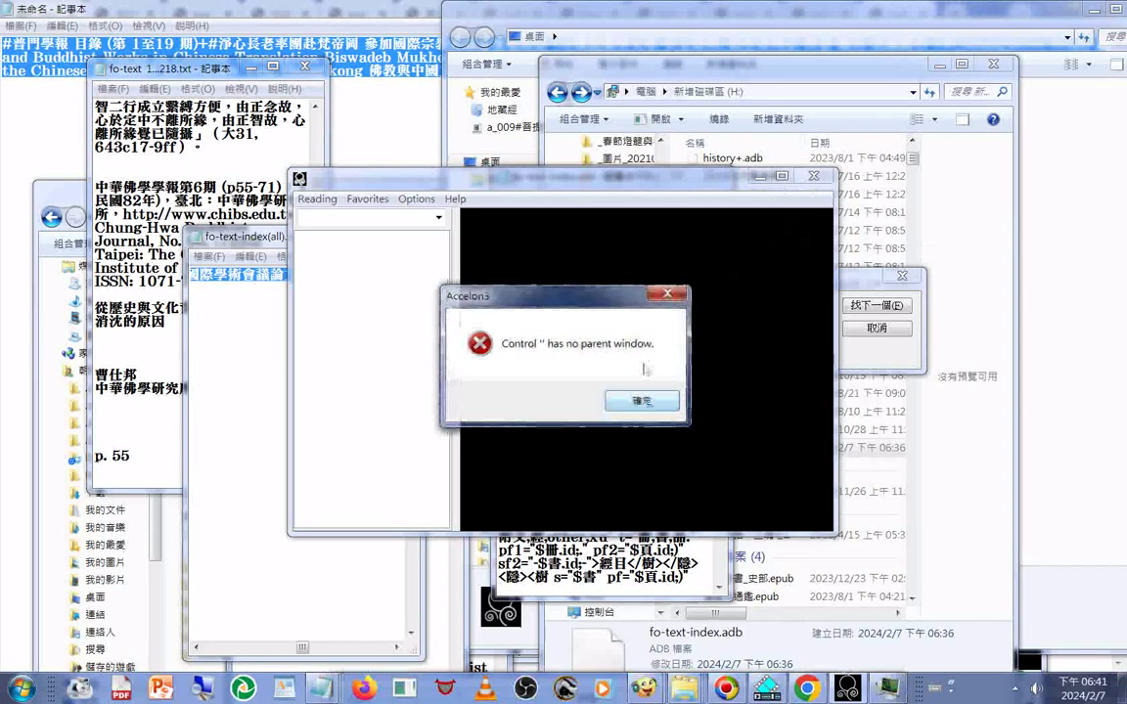
pyautogui.click(667, 294)
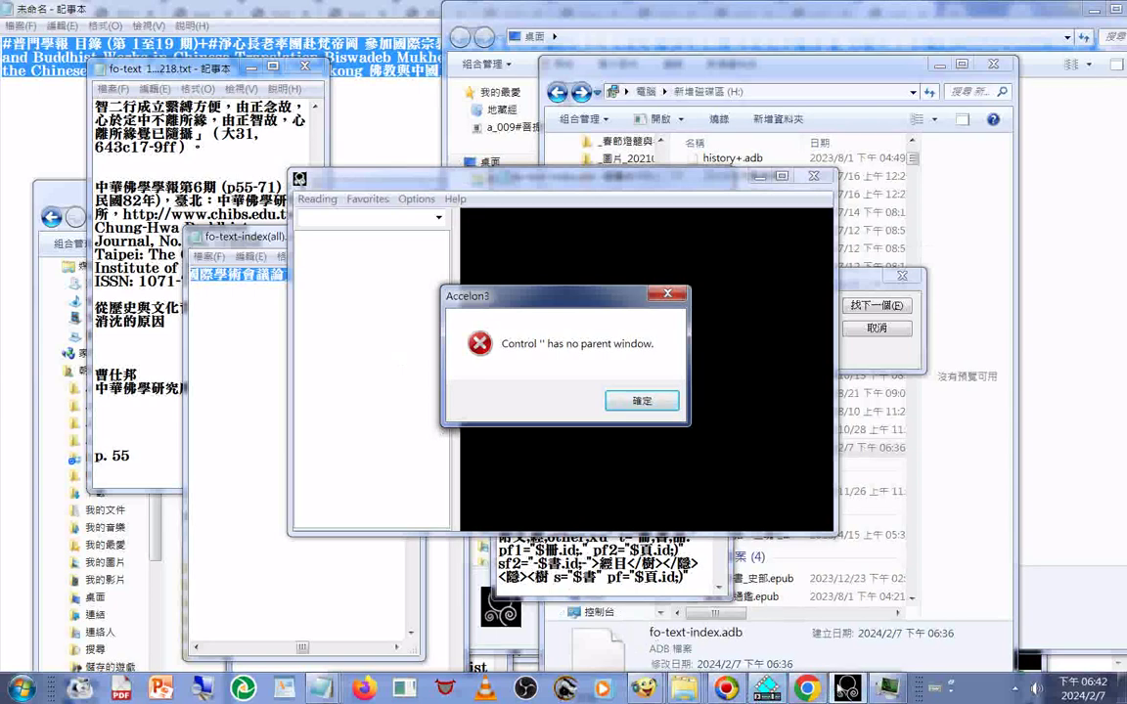
pyautogui.rightClick(847, 688)
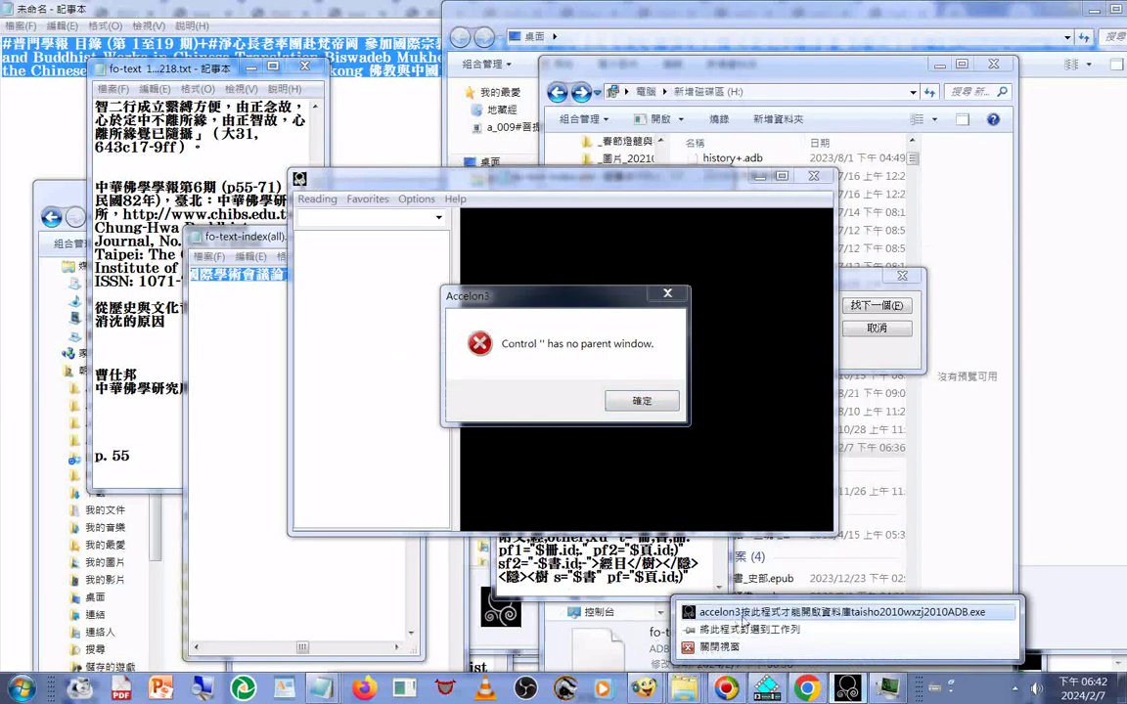
pyautogui.click(723, 649)
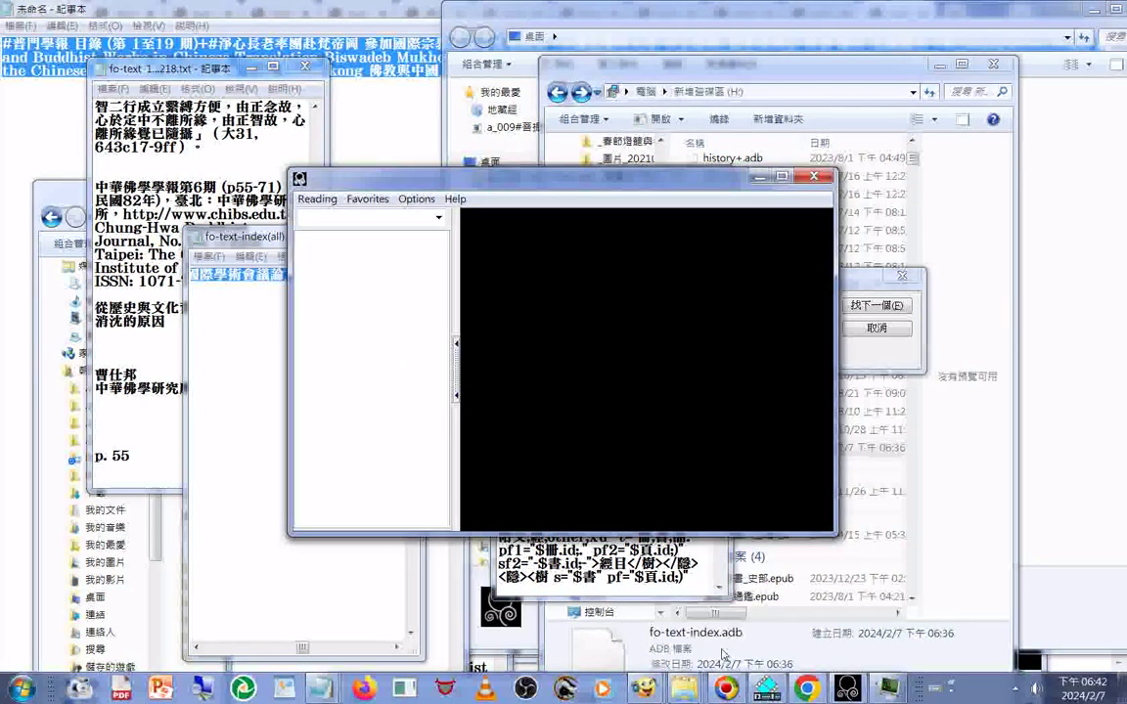
# Step: Close the Find dialog of fo-text-index(all).xml and minimize its Notepad window
pyautogui.click(888, 689)
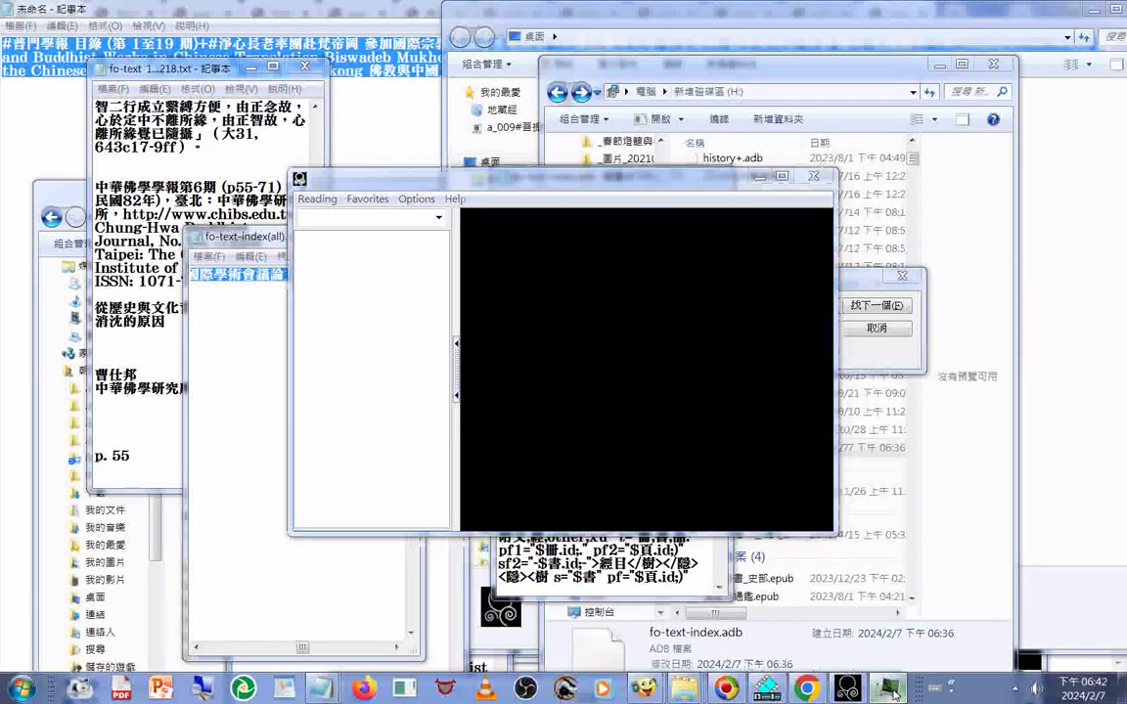
pyautogui.moveTo(631, 682)
pyautogui.mouseDown()
pyautogui.moveTo(651, 262)
pyautogui.moveTo(641, 311)
pyautogui.moveTo(674, 531)
pyautogui.moveTo(642, 694)
pyautogui.mouseUp()
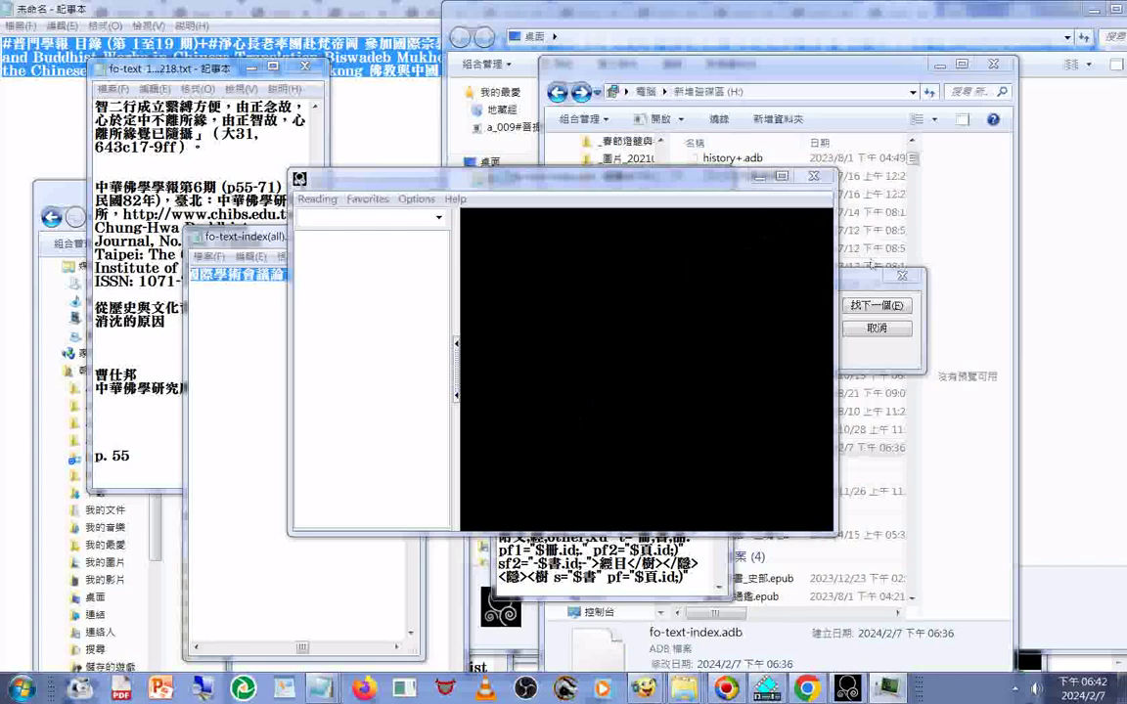
pyautogui.click(847, 286)
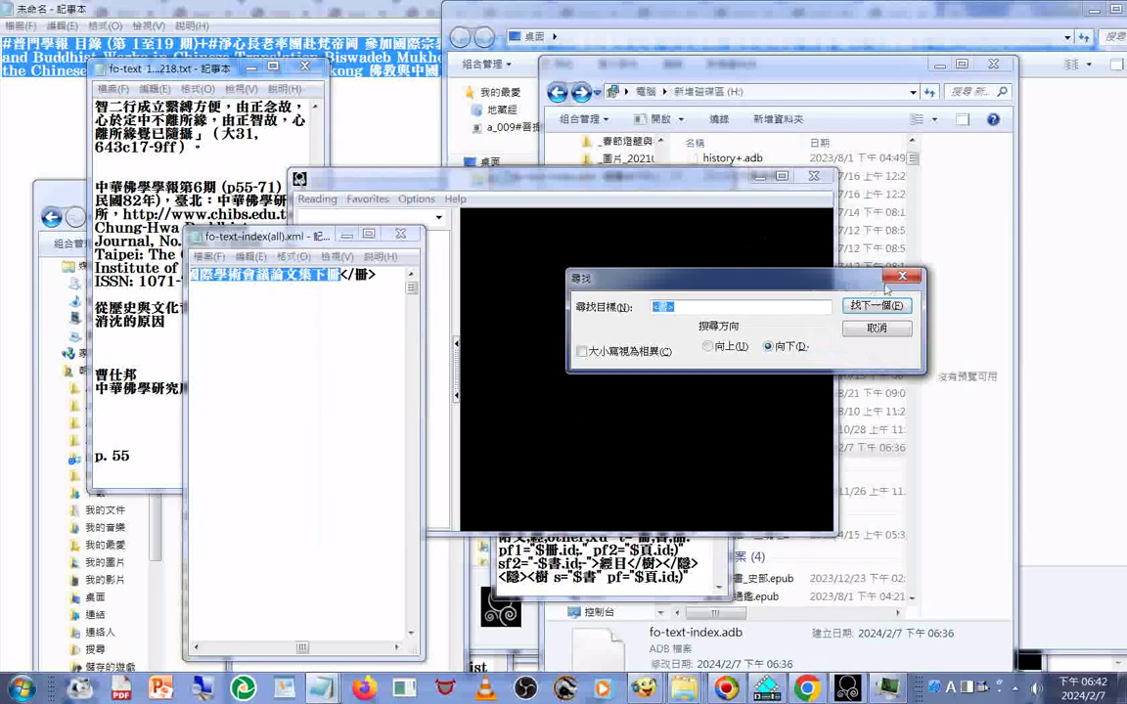
pyautogui.click(902, 276)
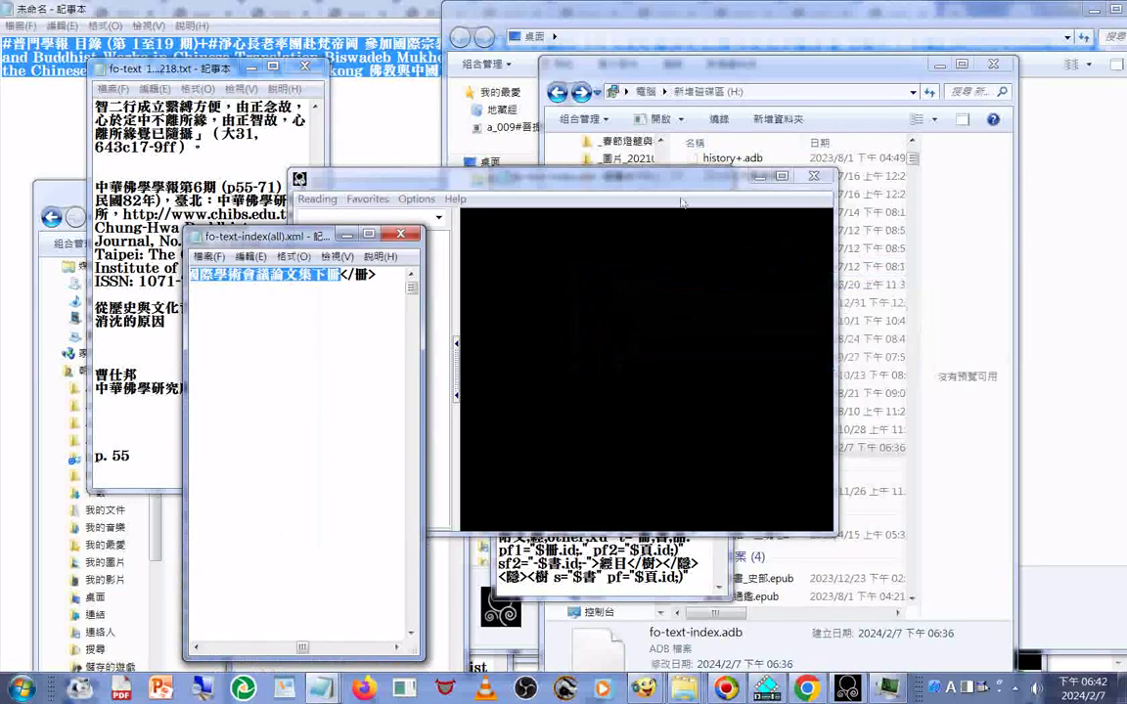
pyautogui.click(348, 235)
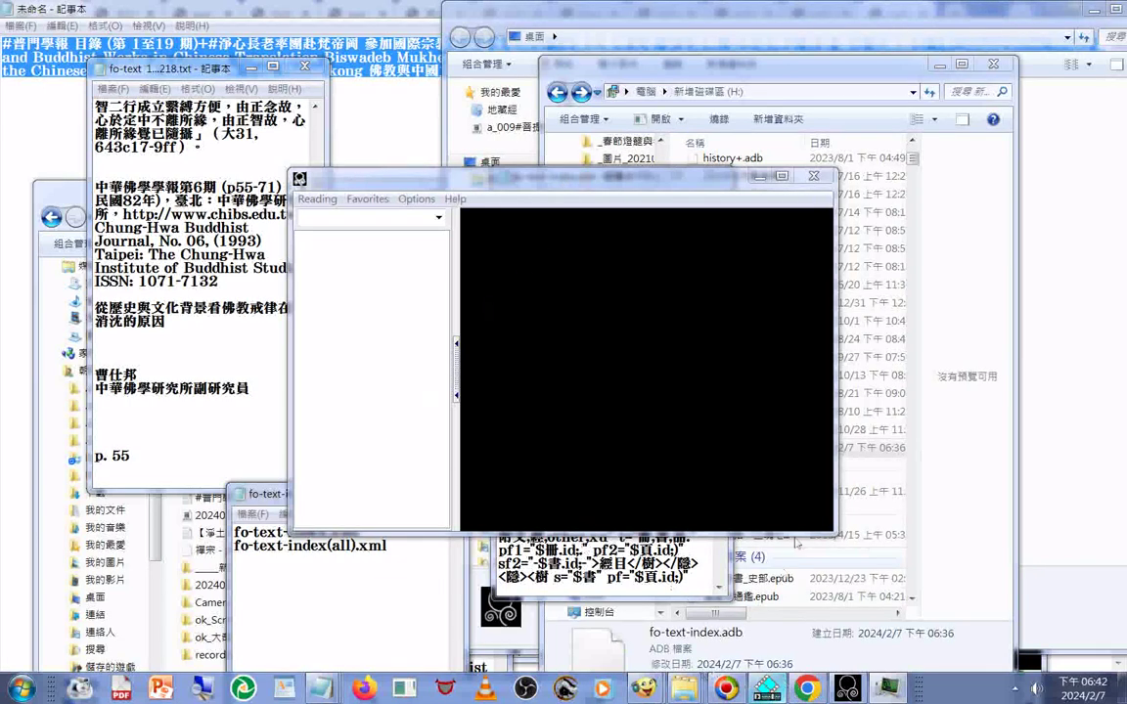
# Step: Locate the Indexer program in the Desktop folder and start it again
pyautogui.click(501, 629)
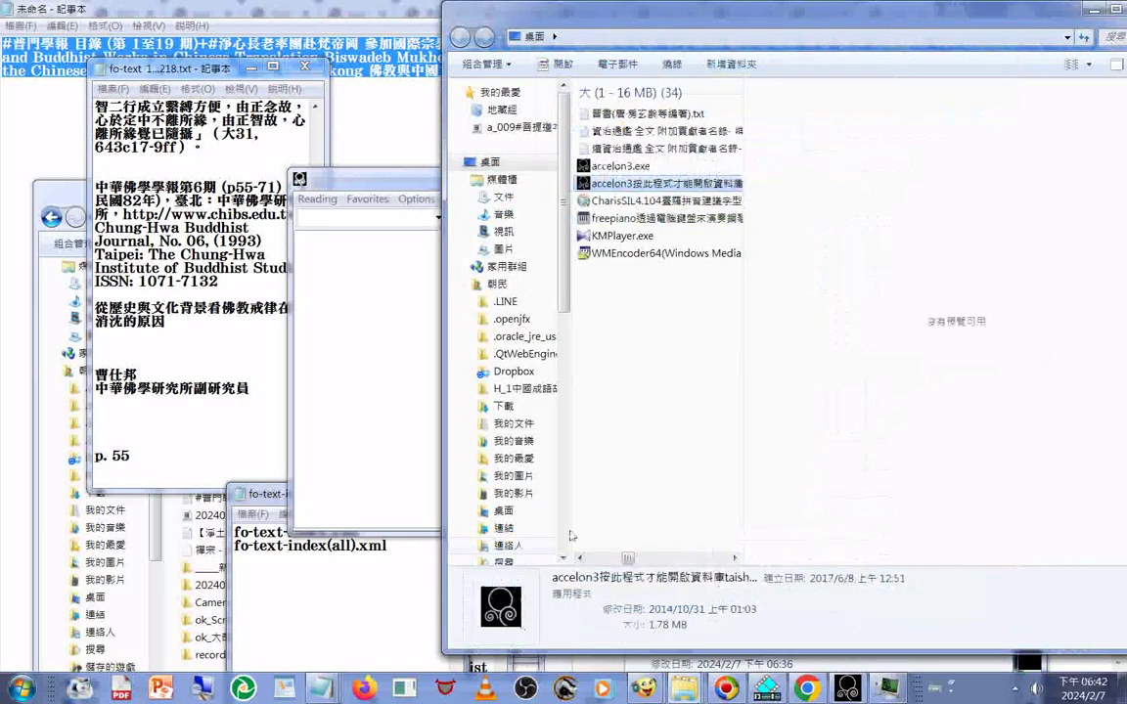
pyautogui.scroll(-10, 627, 442)
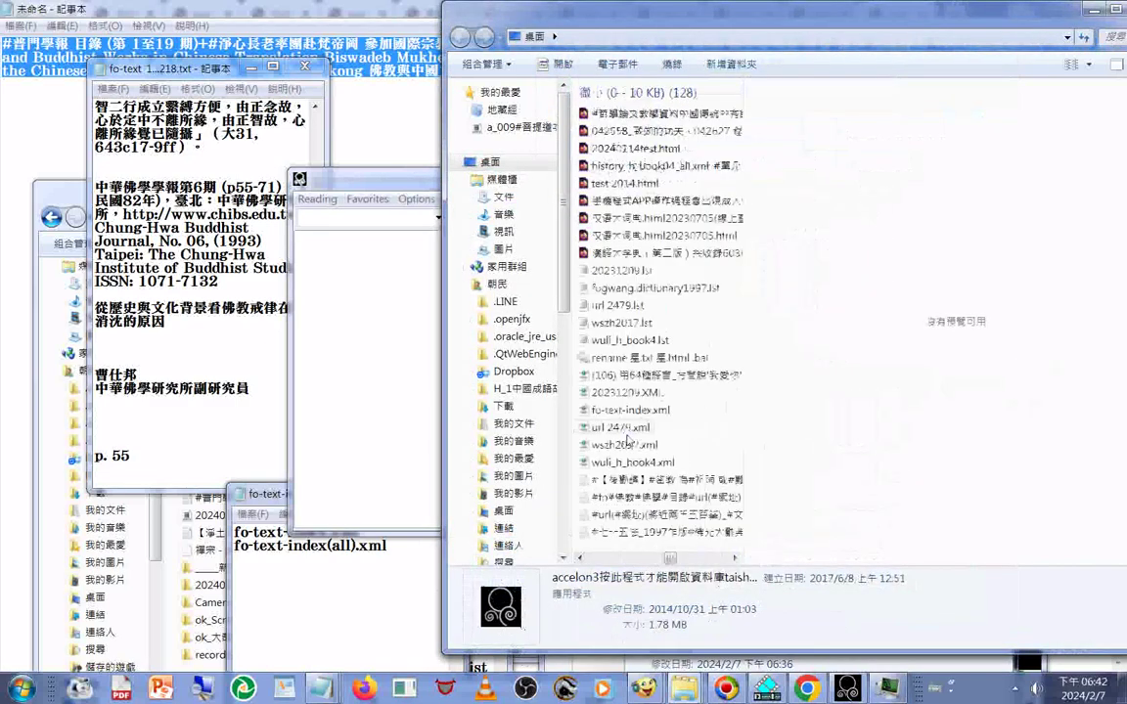
pyautogui.scroll(-5, 627, 441)
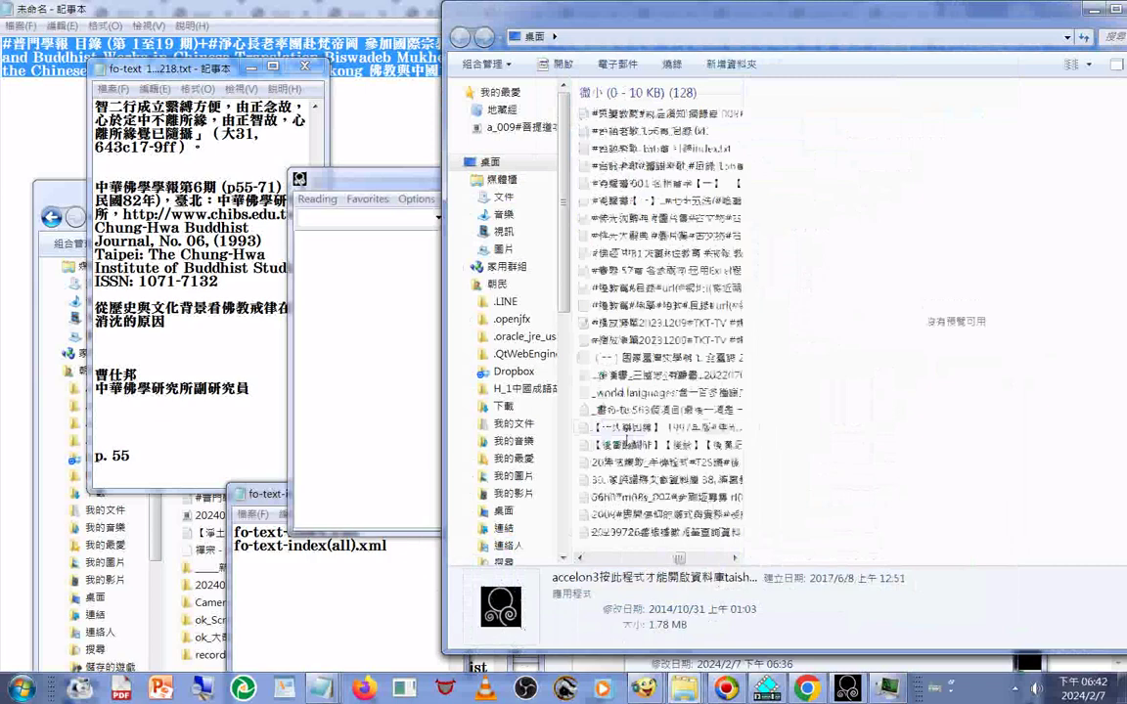
pyautogui.scroll(-3, 629, 441)
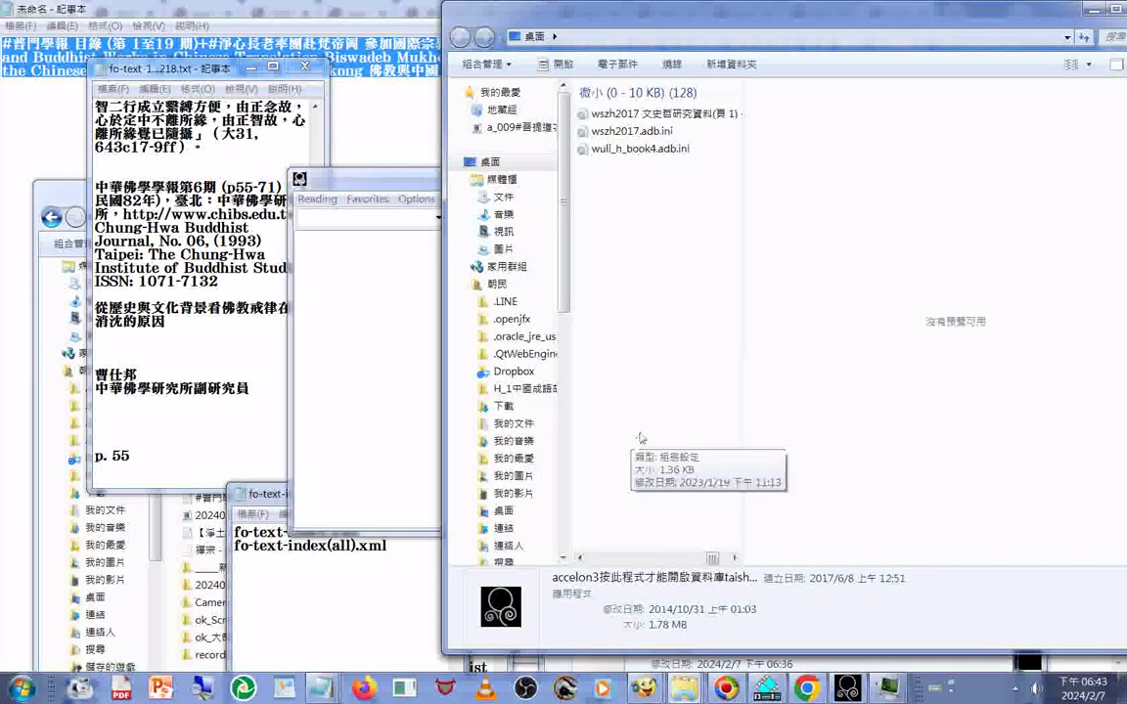
pyautogui.scroll(1, 639, 436)
pyautogui.scroll(1, 641, 439)
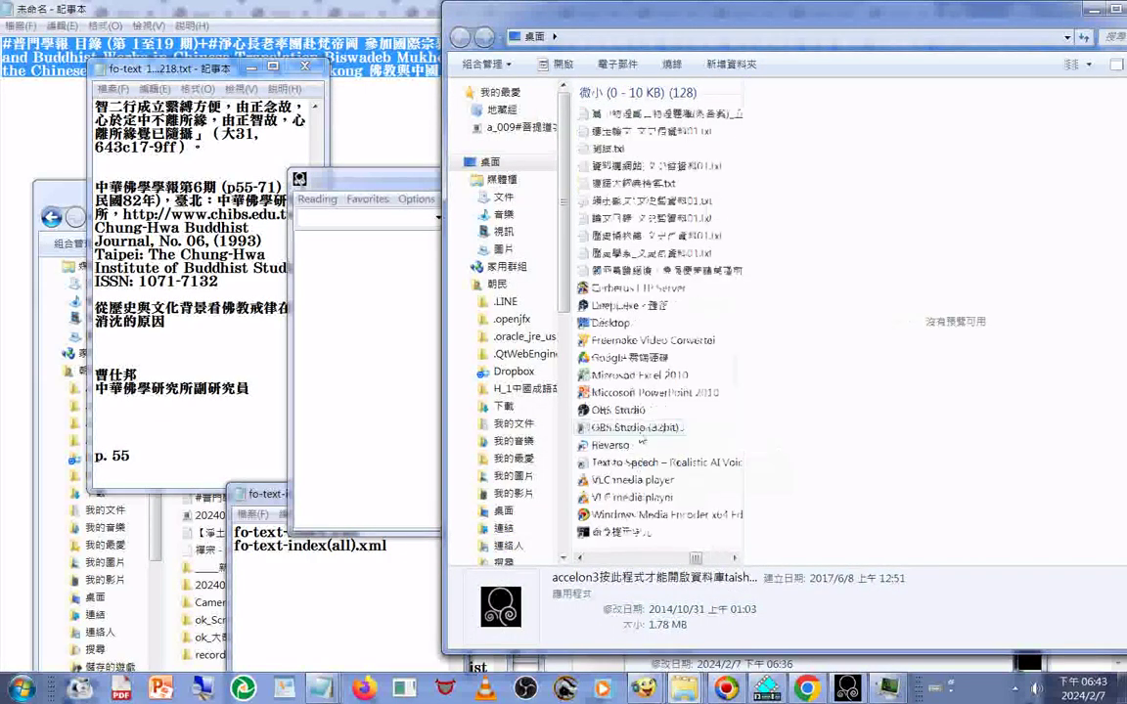
pyautogui.scroll(1, 662, 508)
pyautogui.scroll(2, 662, 502)
pyautogui.scroll(-1, 673, 463)
pyautogui.scroll(5, 674, 464)
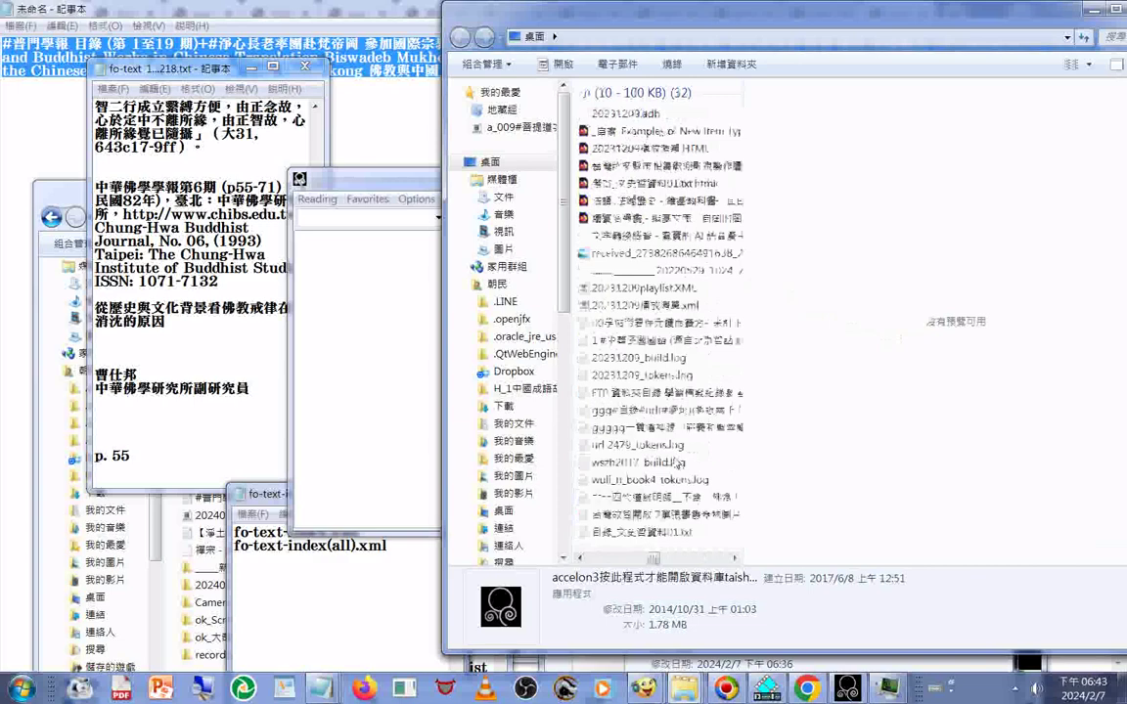
pyautogui.scroll(5, 679, 464)
pyautogui.doubleClick(611, 256)
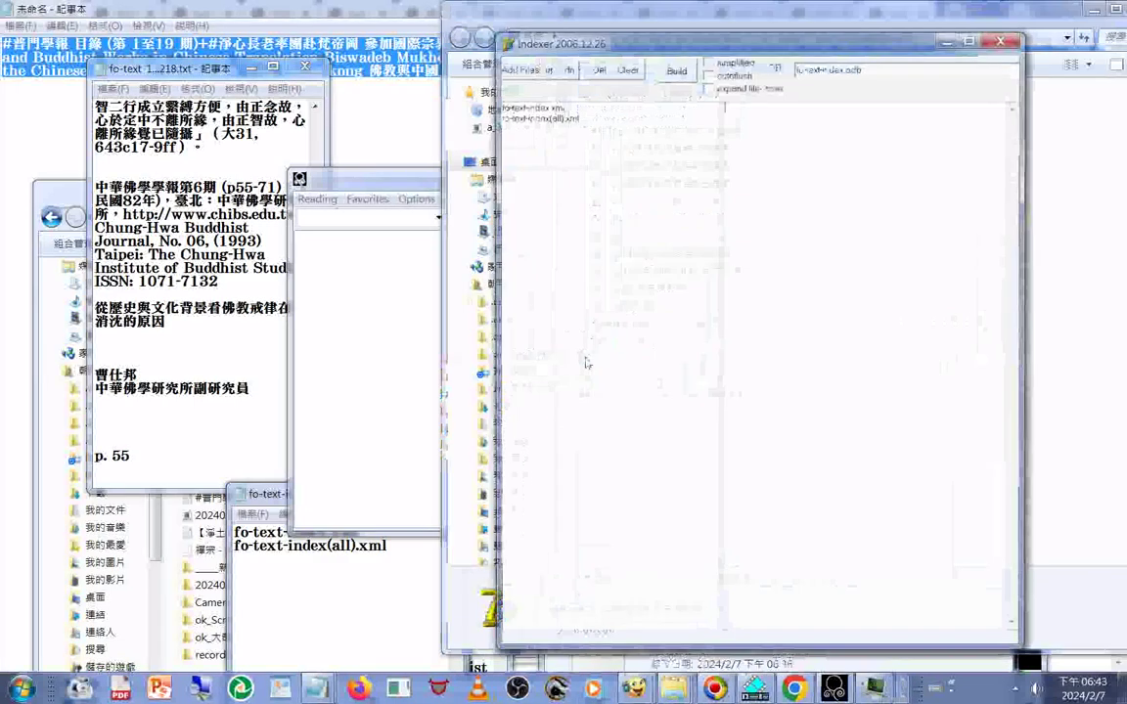
# Step: Add fo-text-index.lst to the restarted Indexer and try again to build H:\fo-text-index.adb, dismissing the error dialog
pyautogui.click(518, 67)
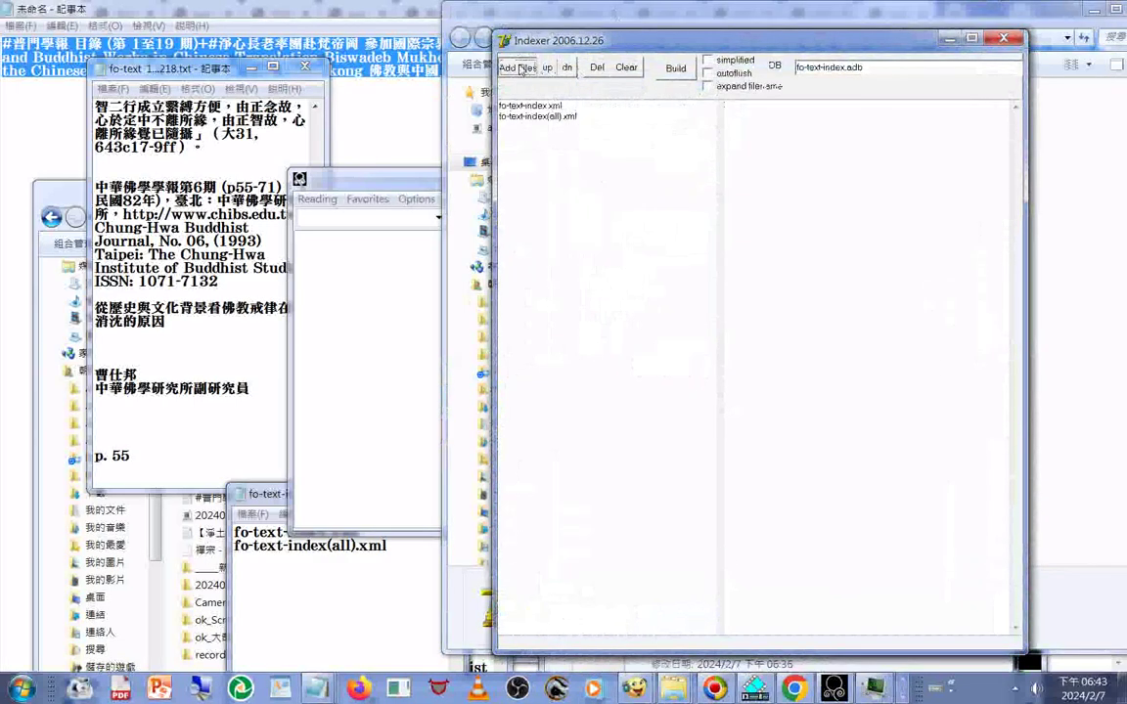
pyautogui.doubleClick(587, 224)
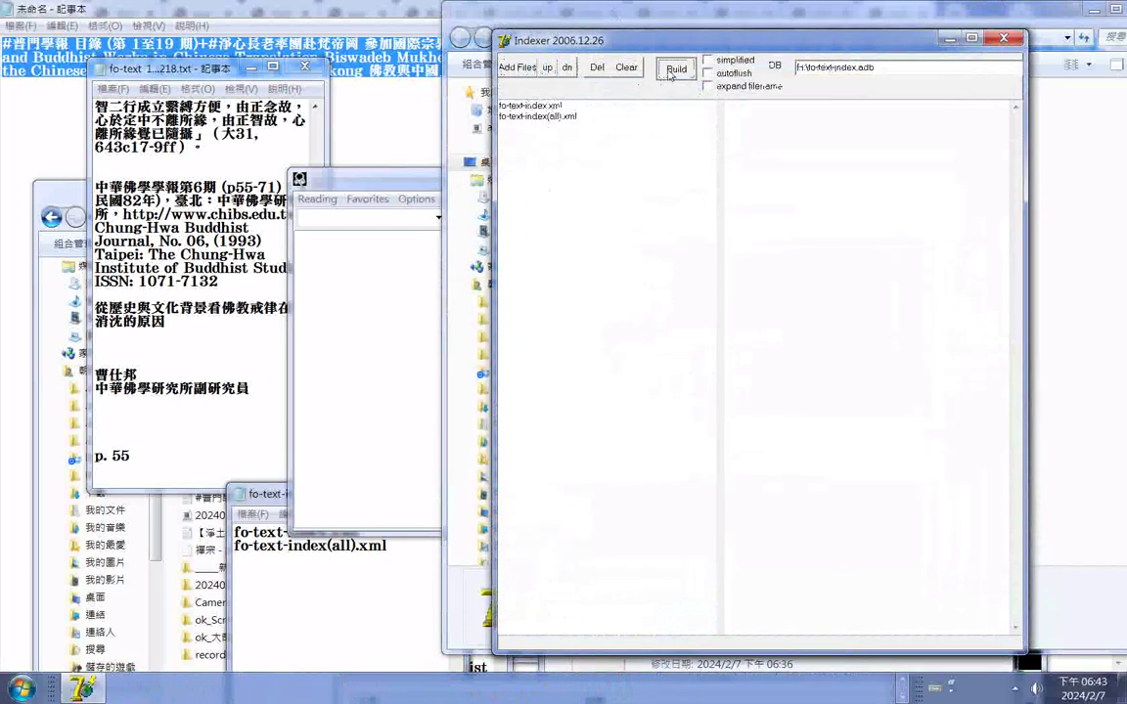
pyautogui.click(676, 68)
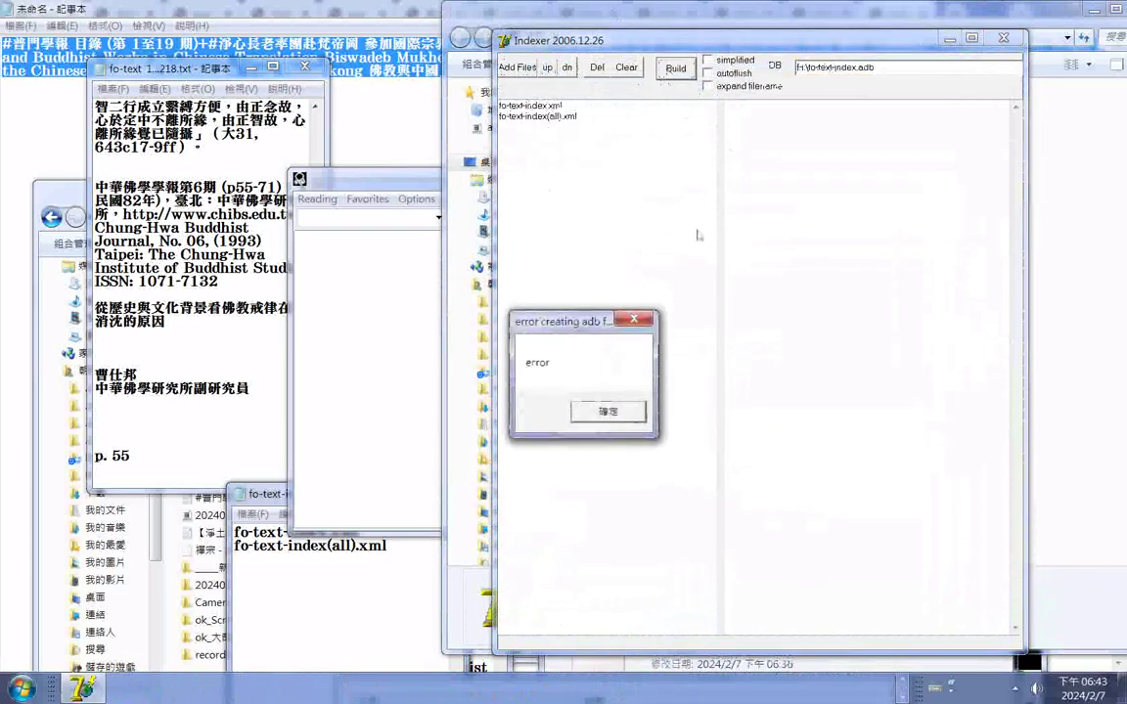
pyautogui.click(624, 414)
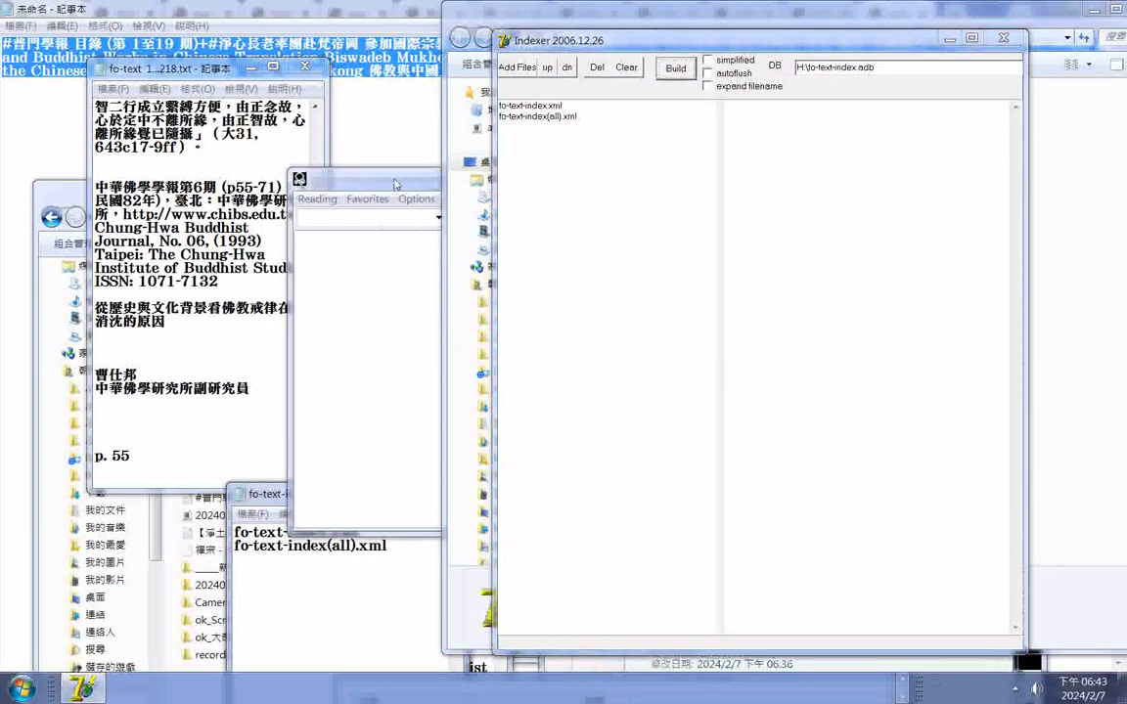